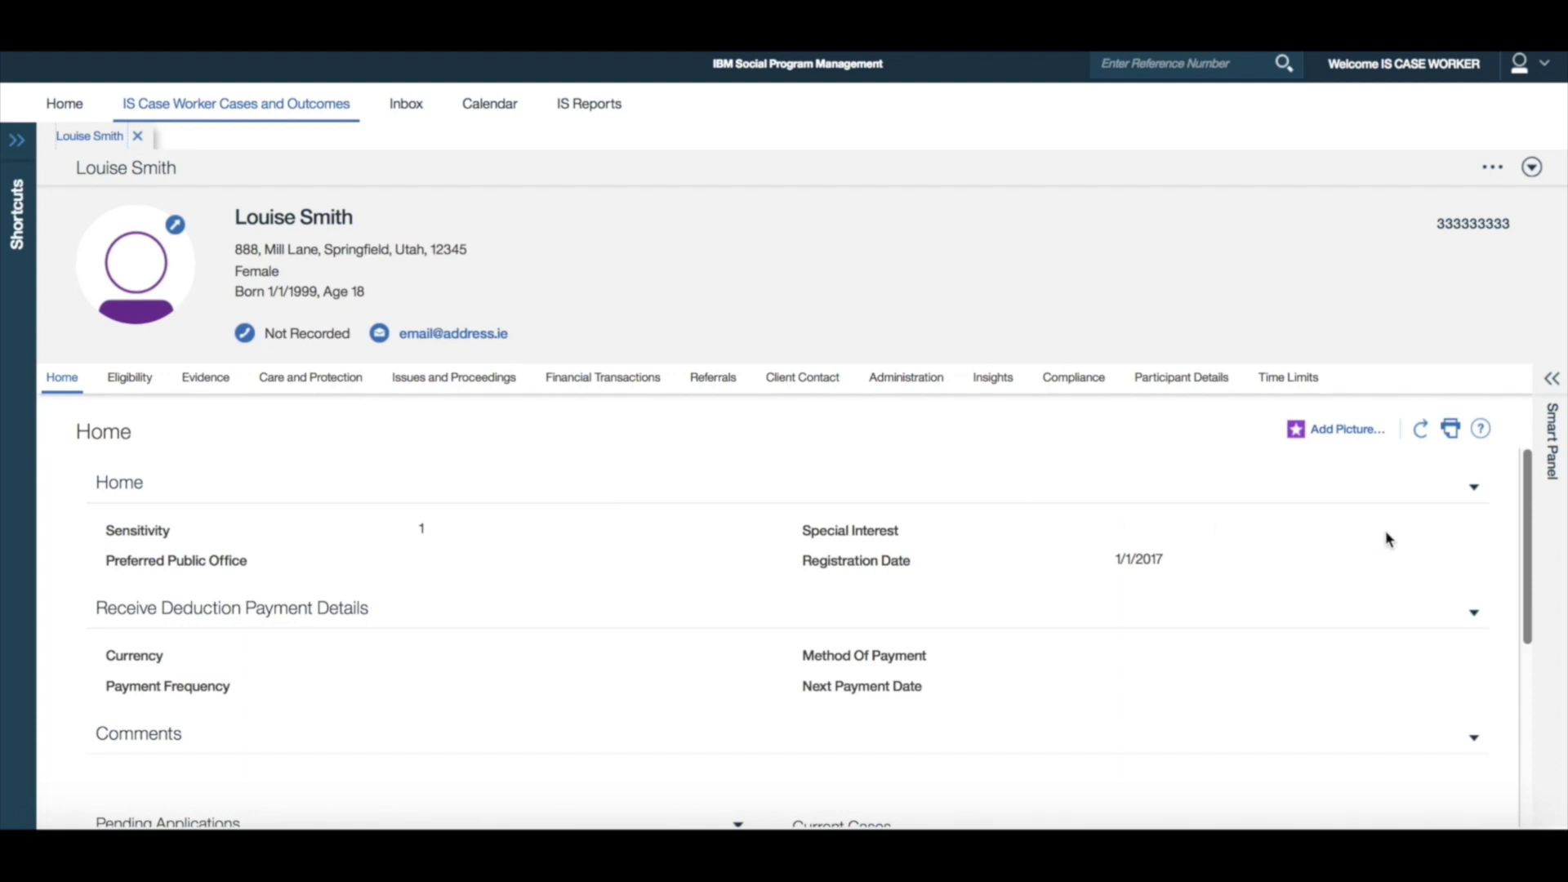
On case 372's active evidence, open the 12/1/2017 $110.00 weekly Earned Income record for editing.
left_click_drag(1529, 560, 1532, 712)
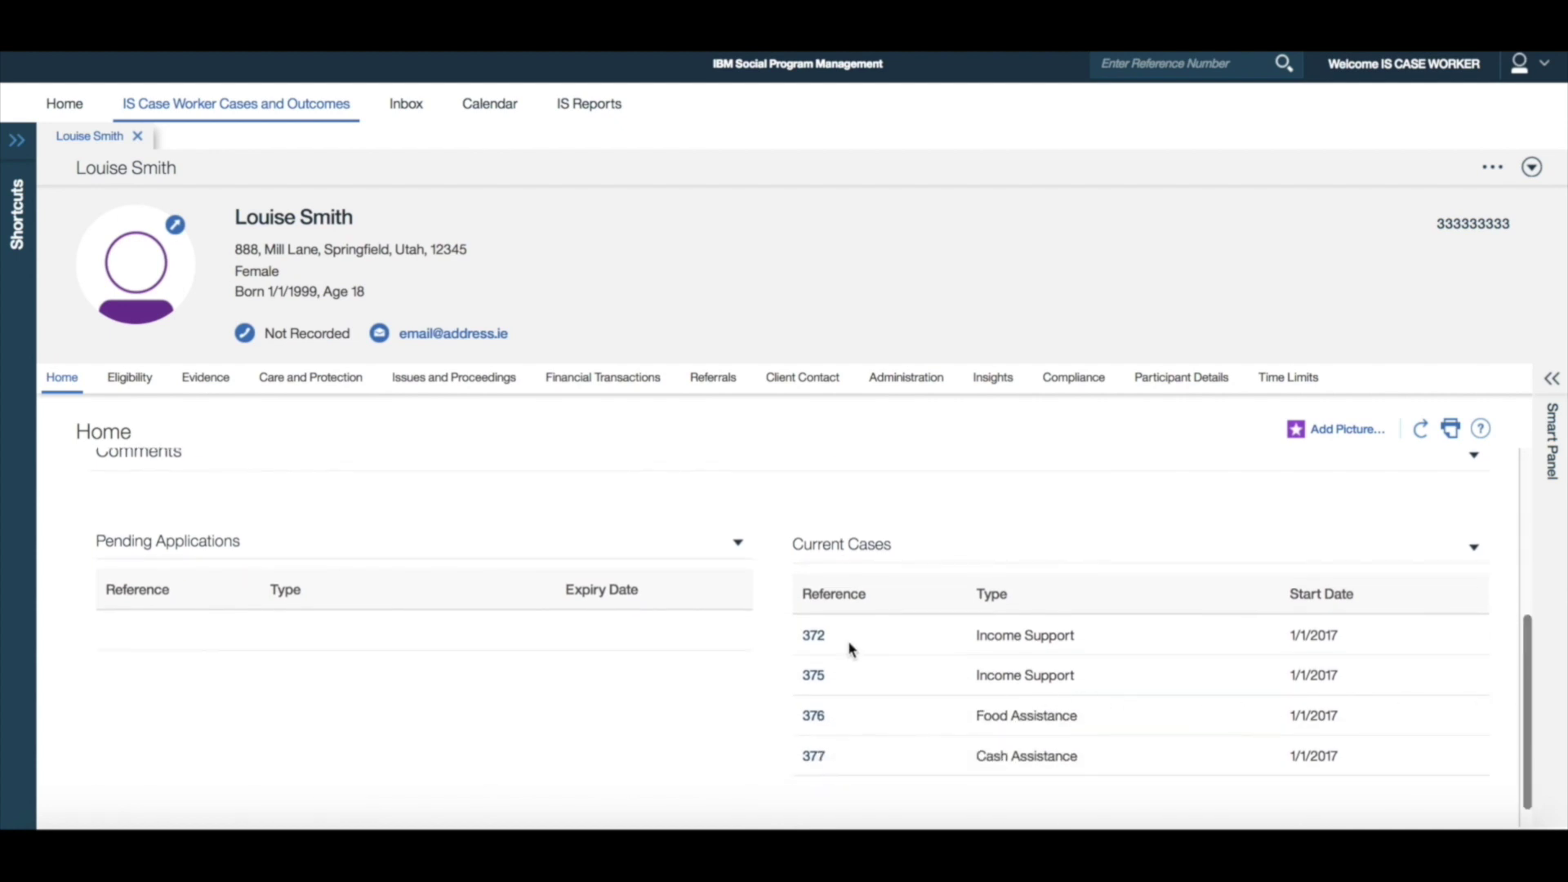
left_click(816, 637)
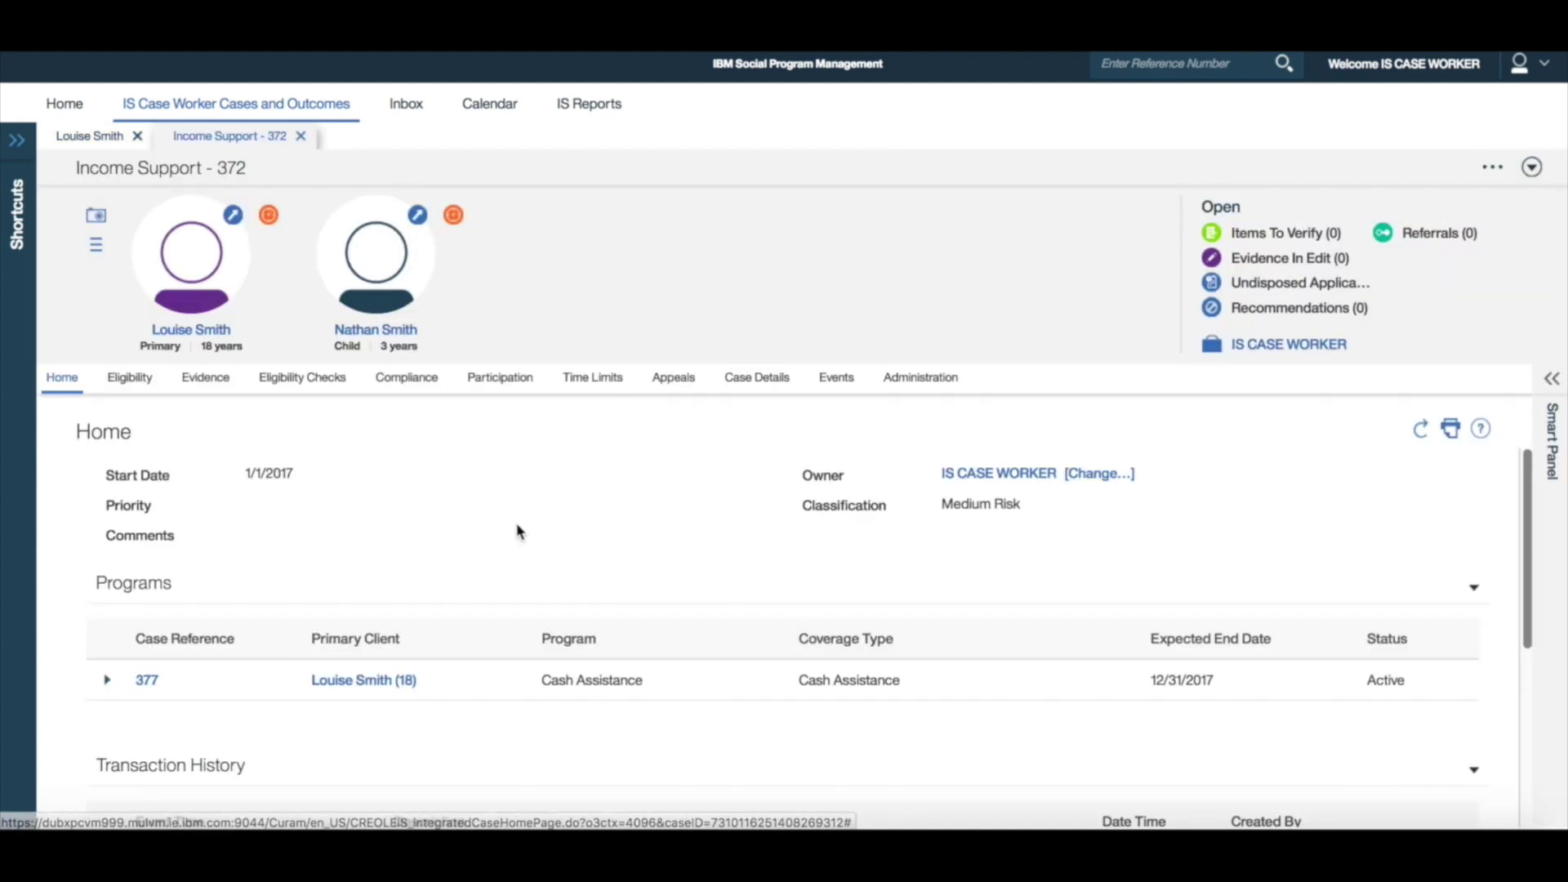
left_click(209, 382)
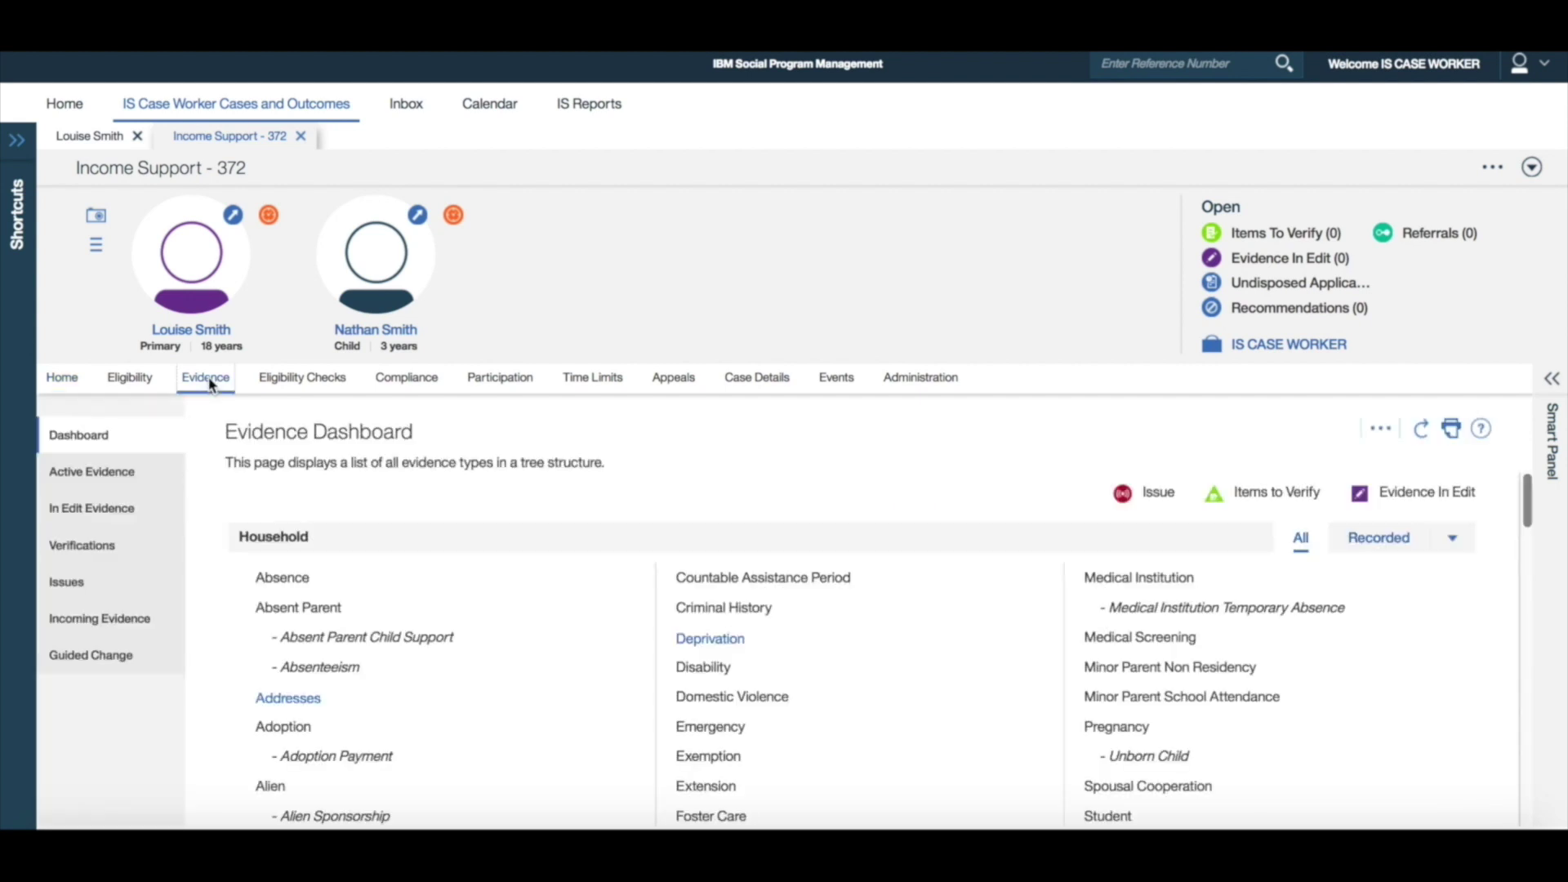
left_click(130, 474)
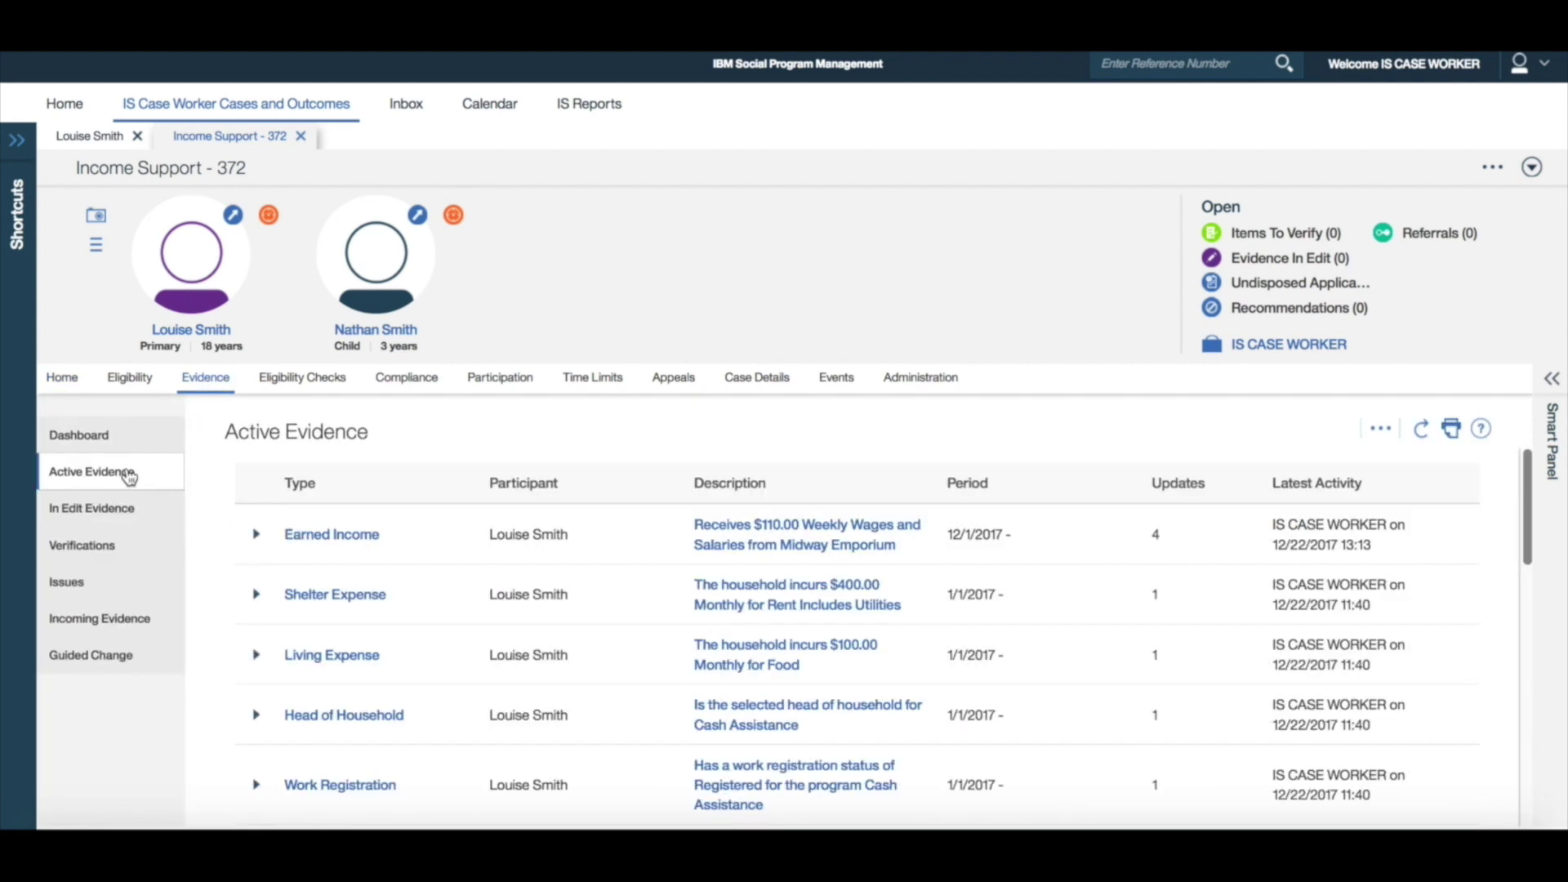
left_click(256, 535)
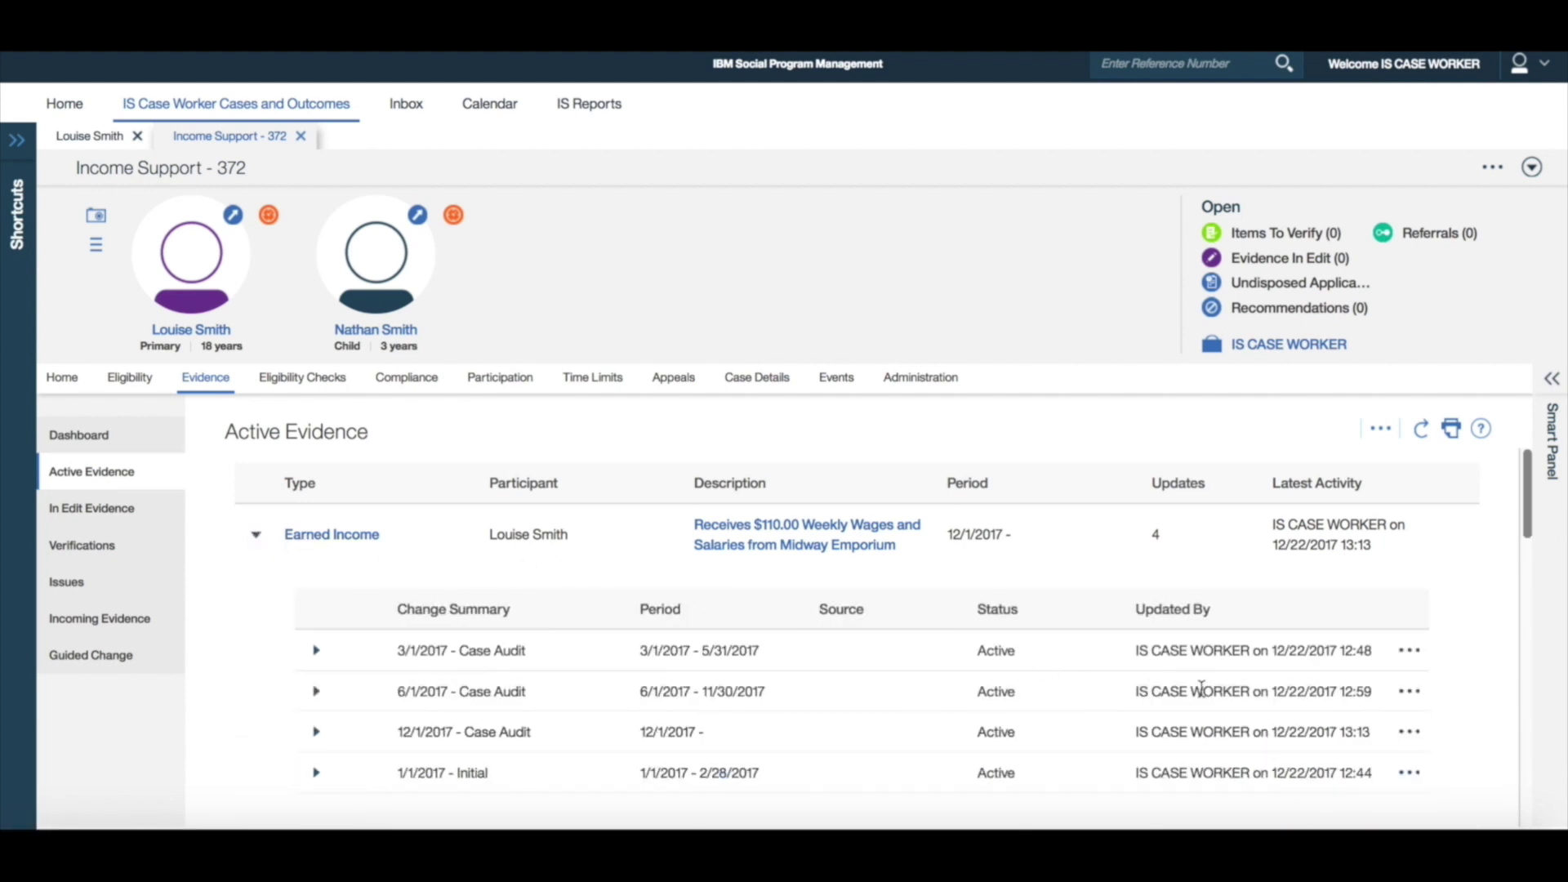
left_click(1408, 732)
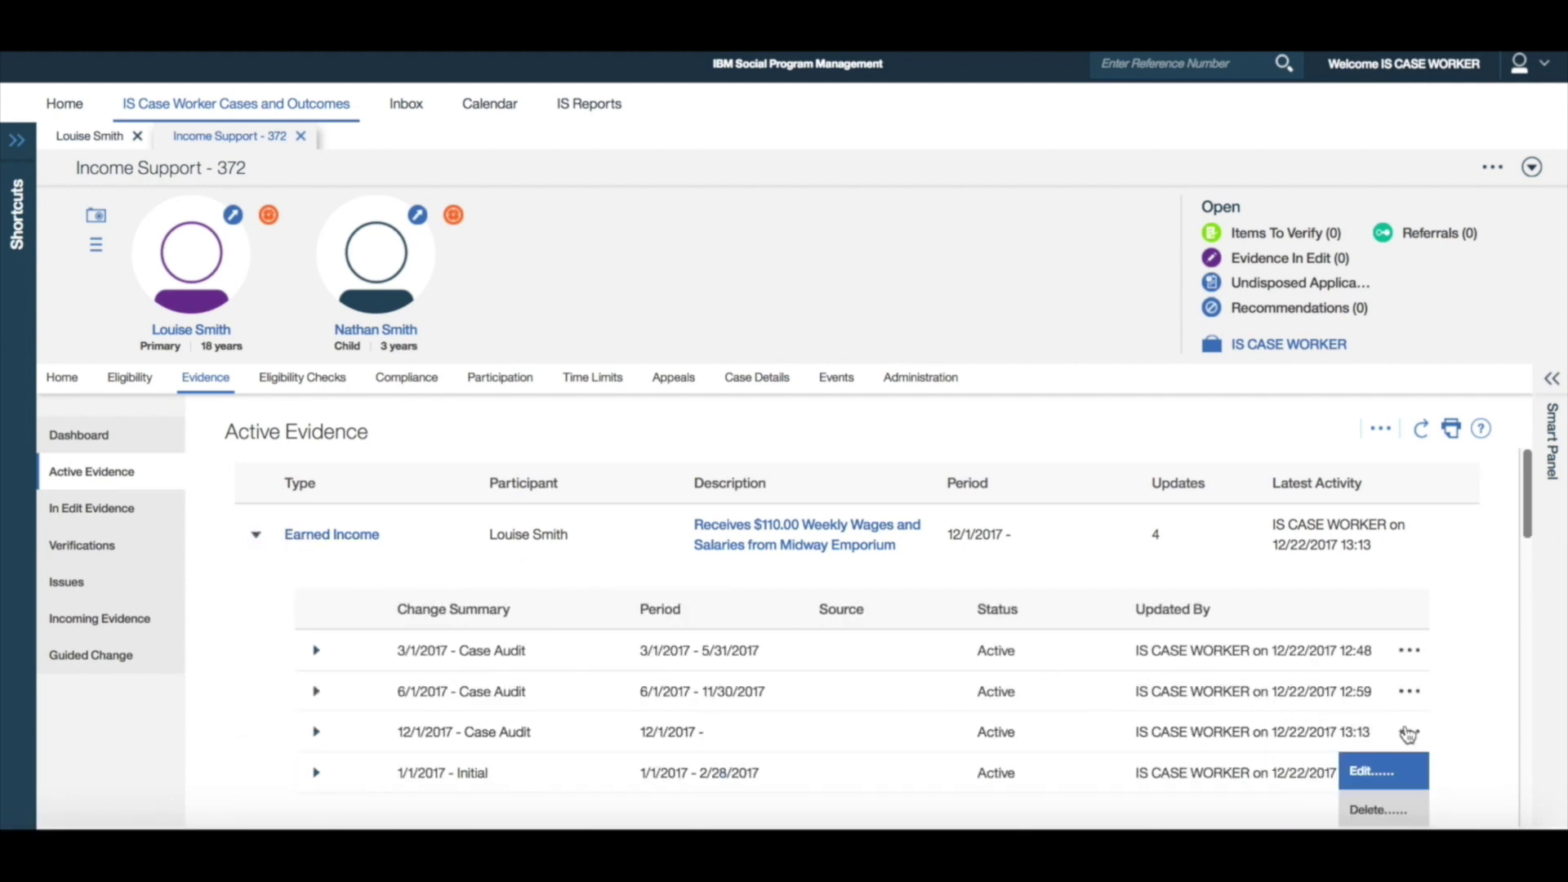
left_click(1394, 773)
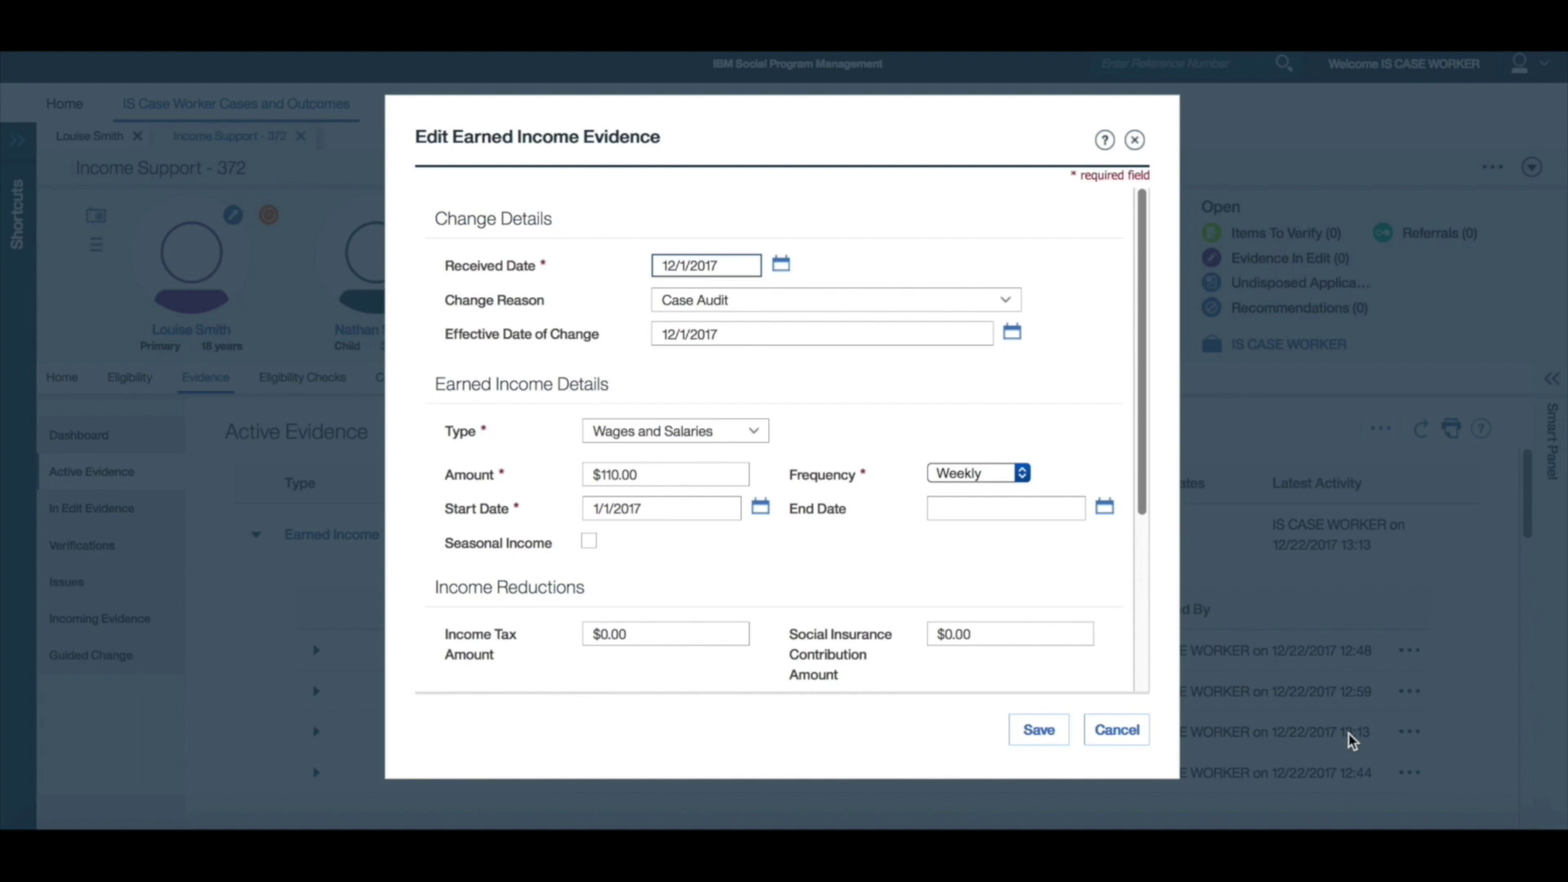
Set received and effective dates to 12/22/2017 and the weekly amount to $115.00, then save.
triple_click(718, 263)
type("12/22/2017")
triple_click(700, 333)
type("12/22/2017")
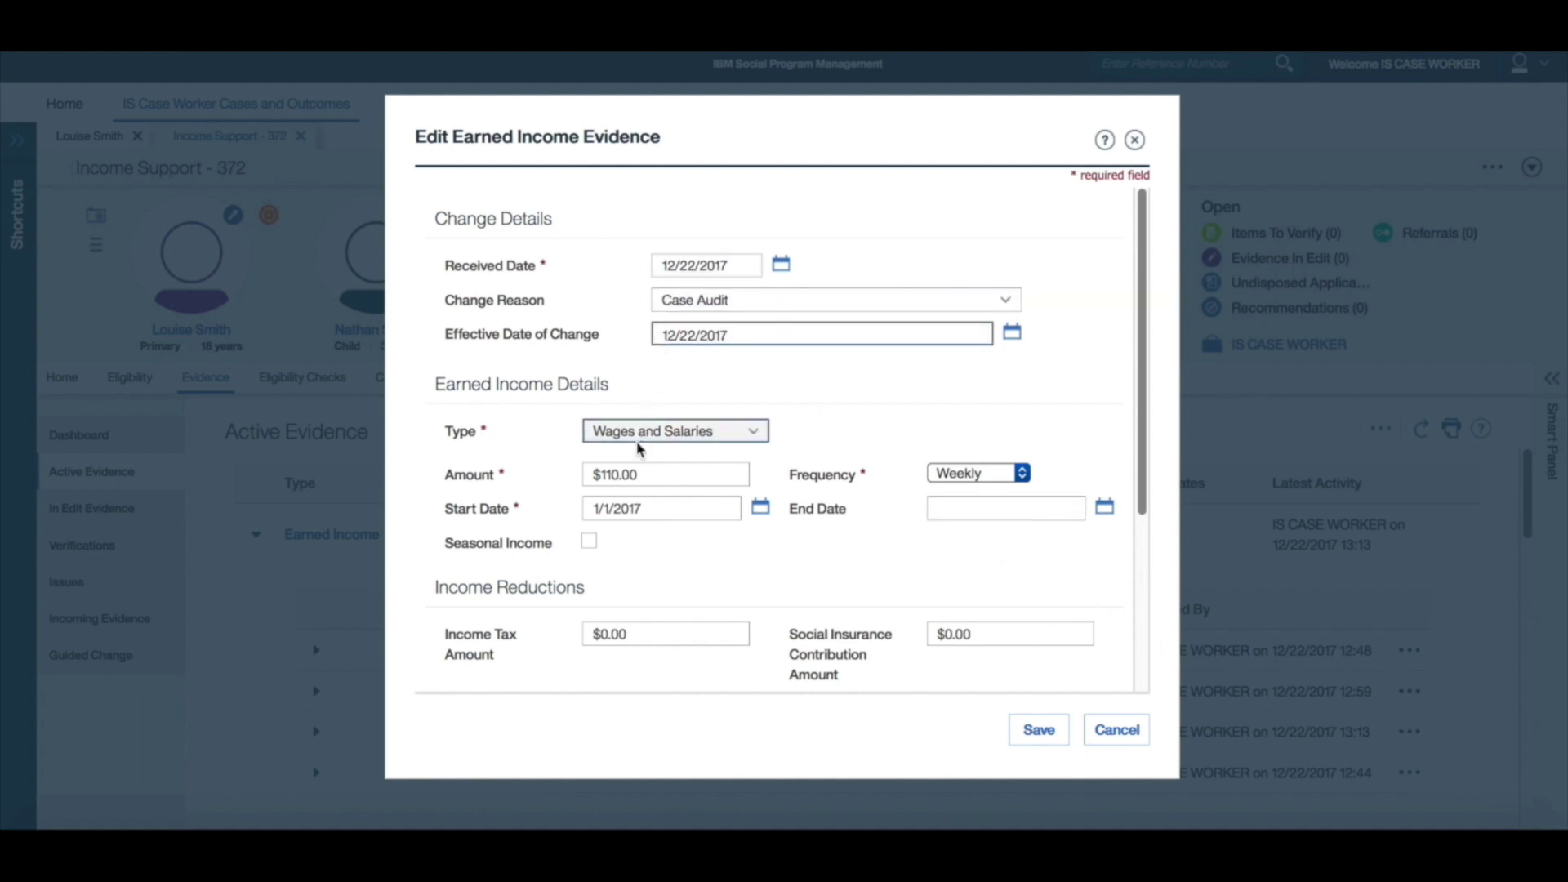
triple_click(621, 481)
type("$115.00")
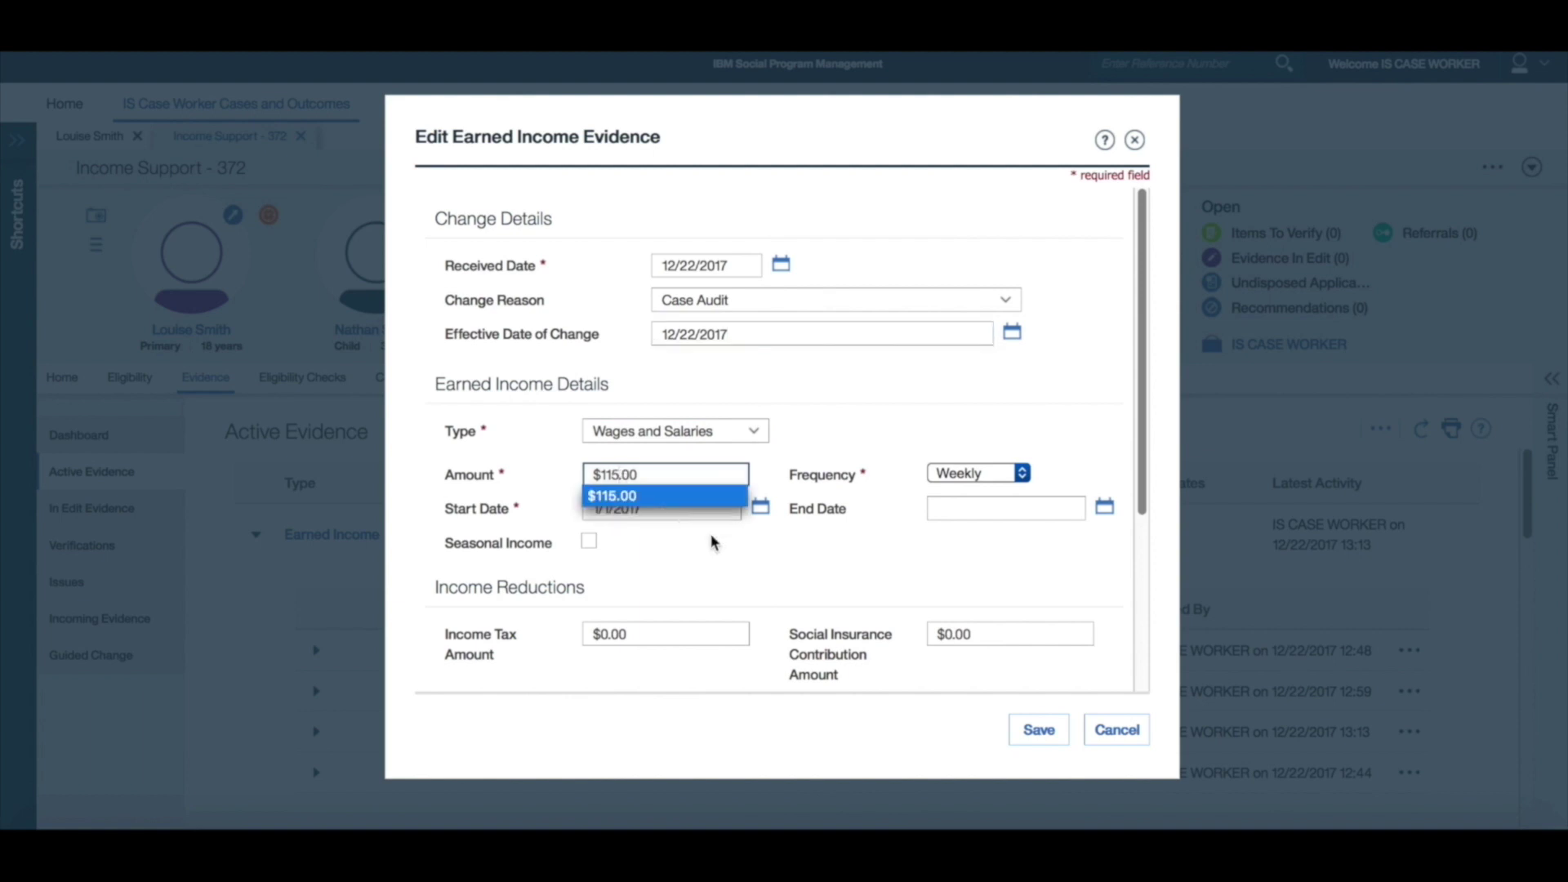
left_click(1037, 729)
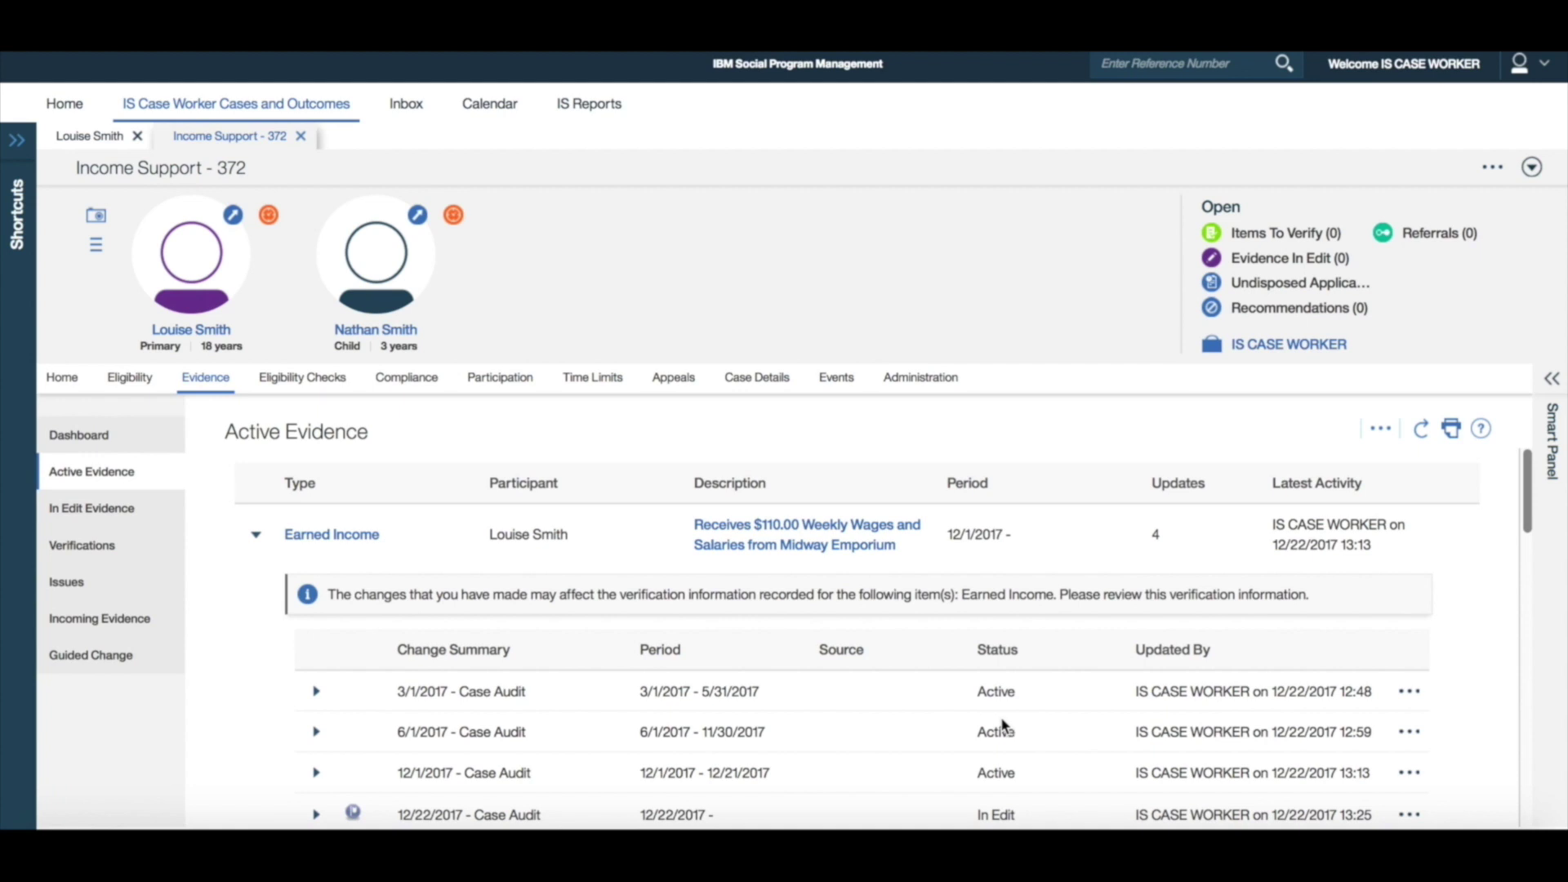
Add proof to the Earned Income verification with the primary client as the providing case participant.
left_click(131, 555)
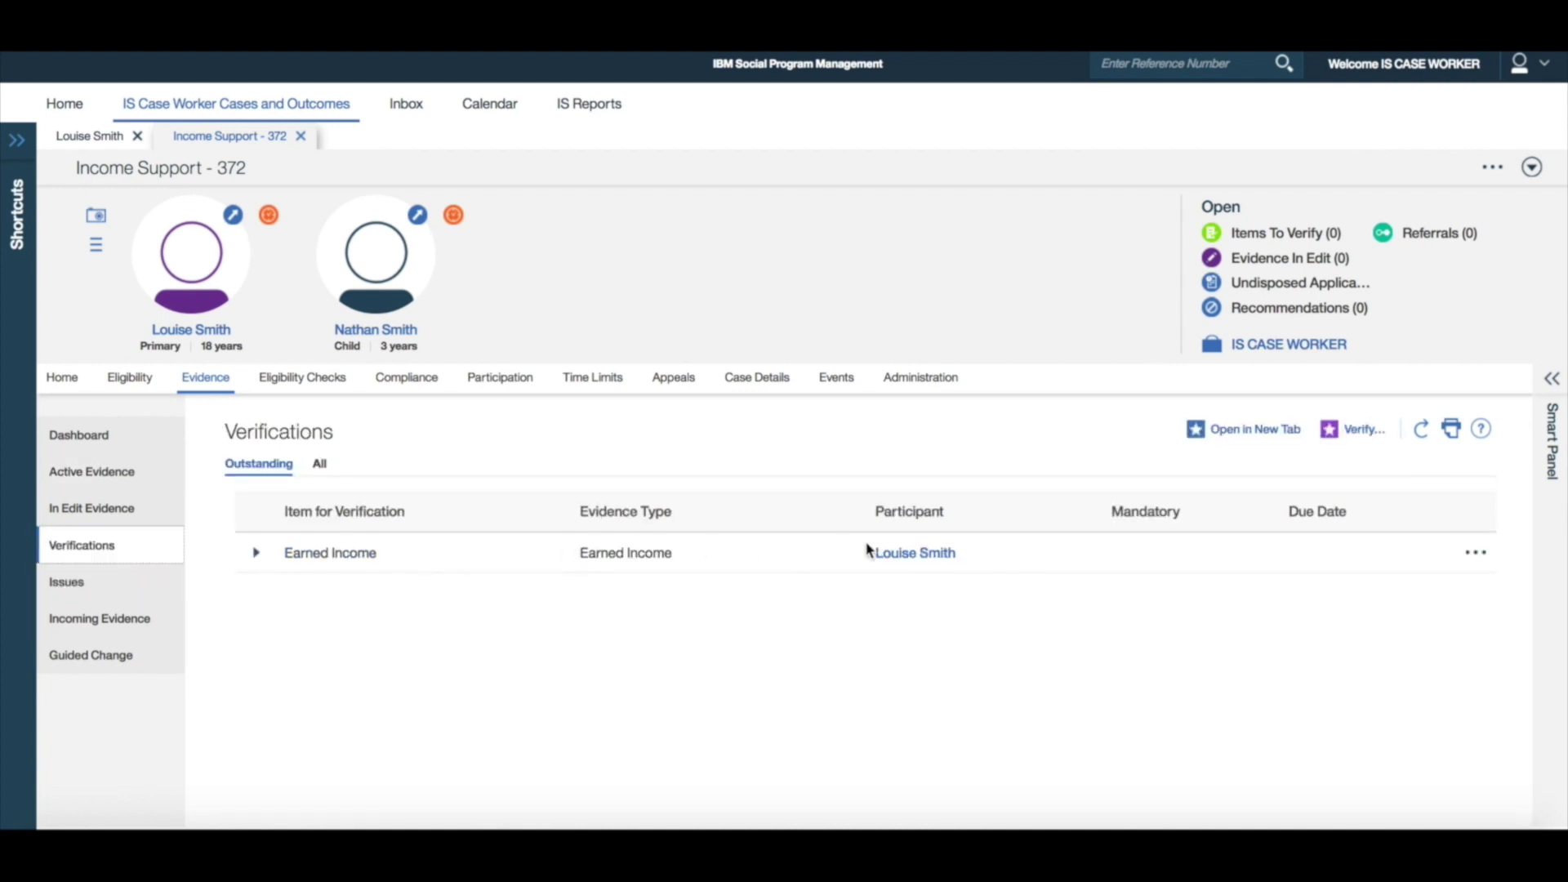
left_click(1471, 555)
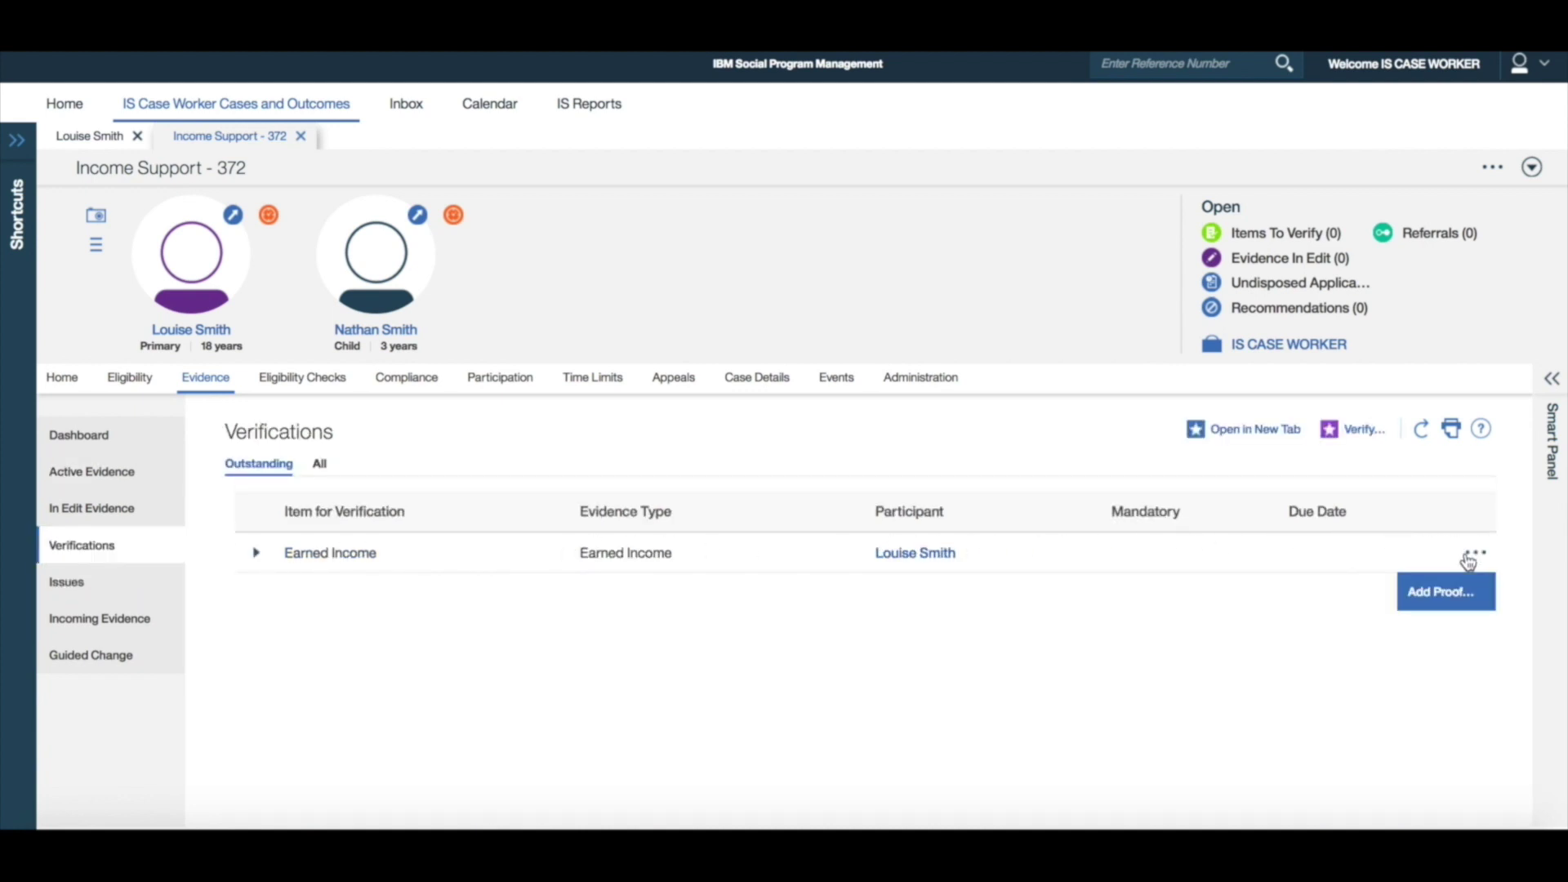
left_click(1462, 591)
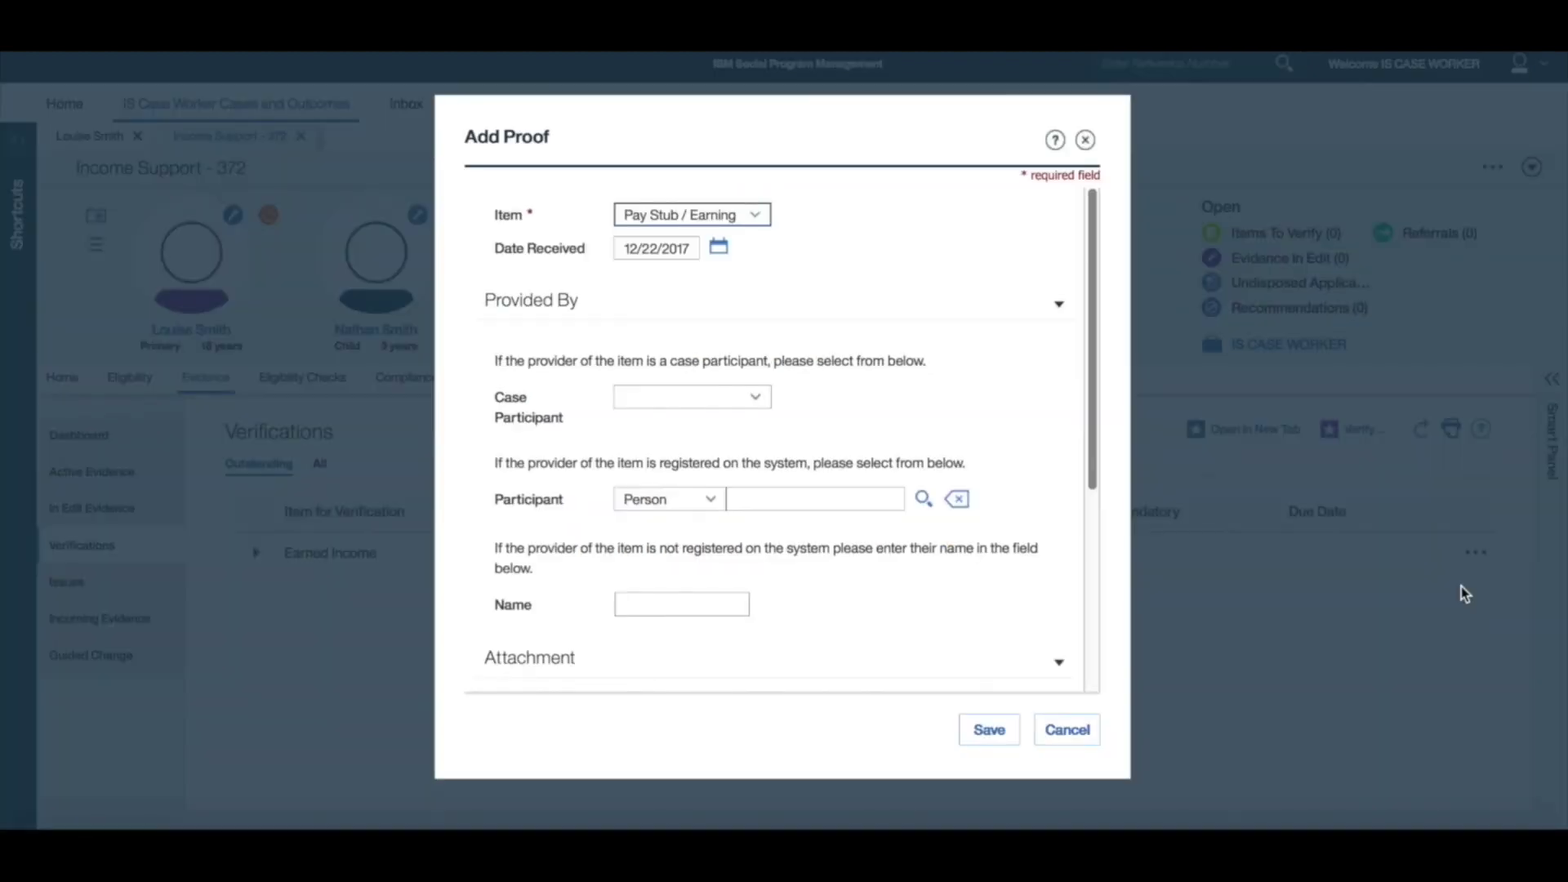
left_click(751, 398)
left_click(722, 454)
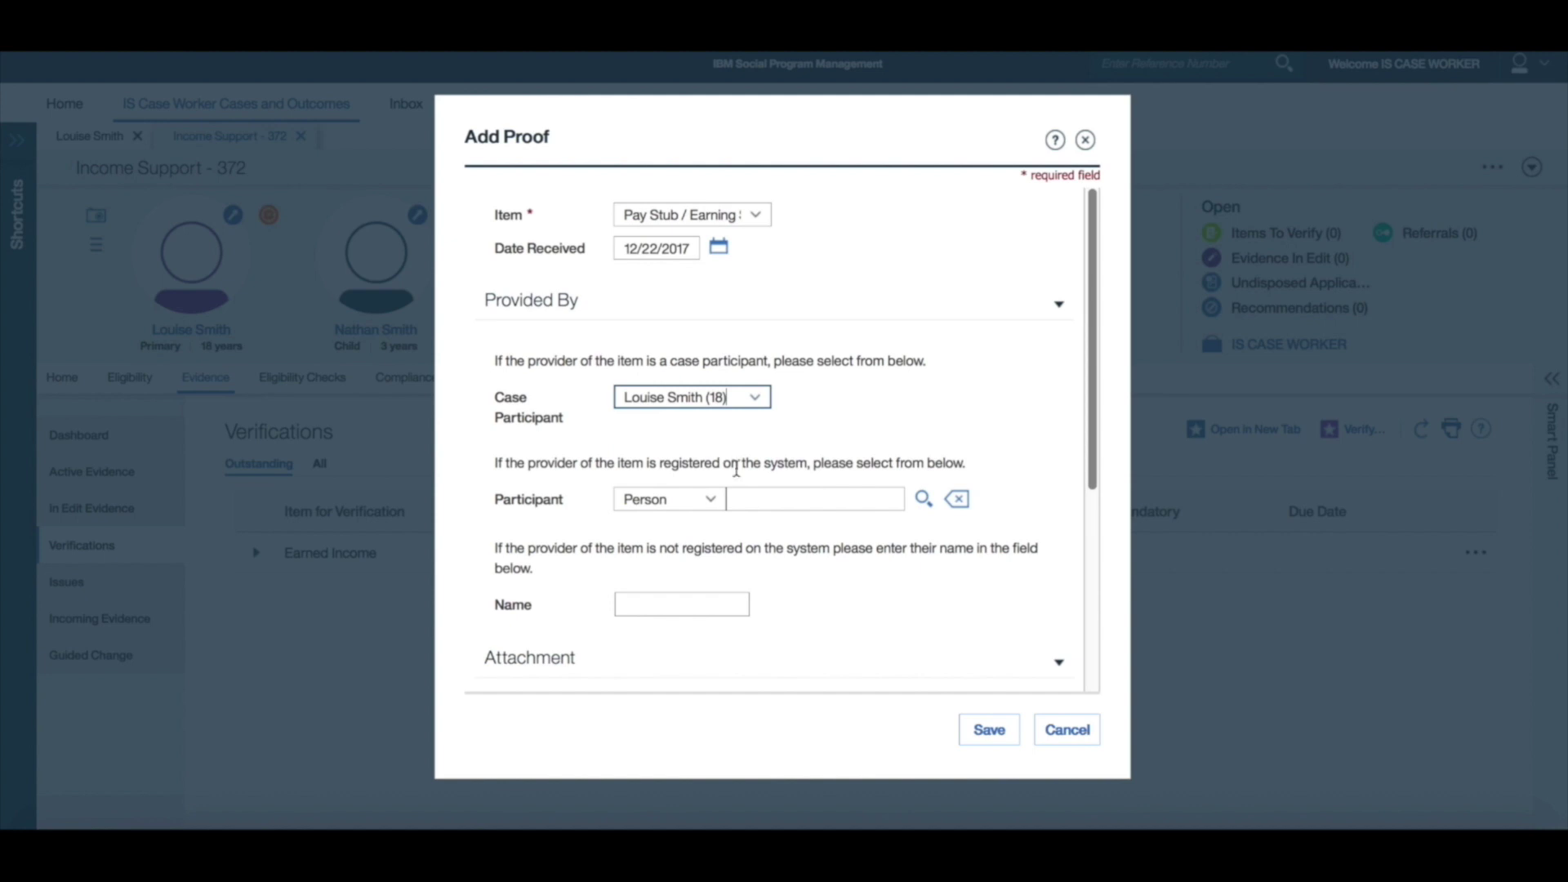
left_click(988, 727)
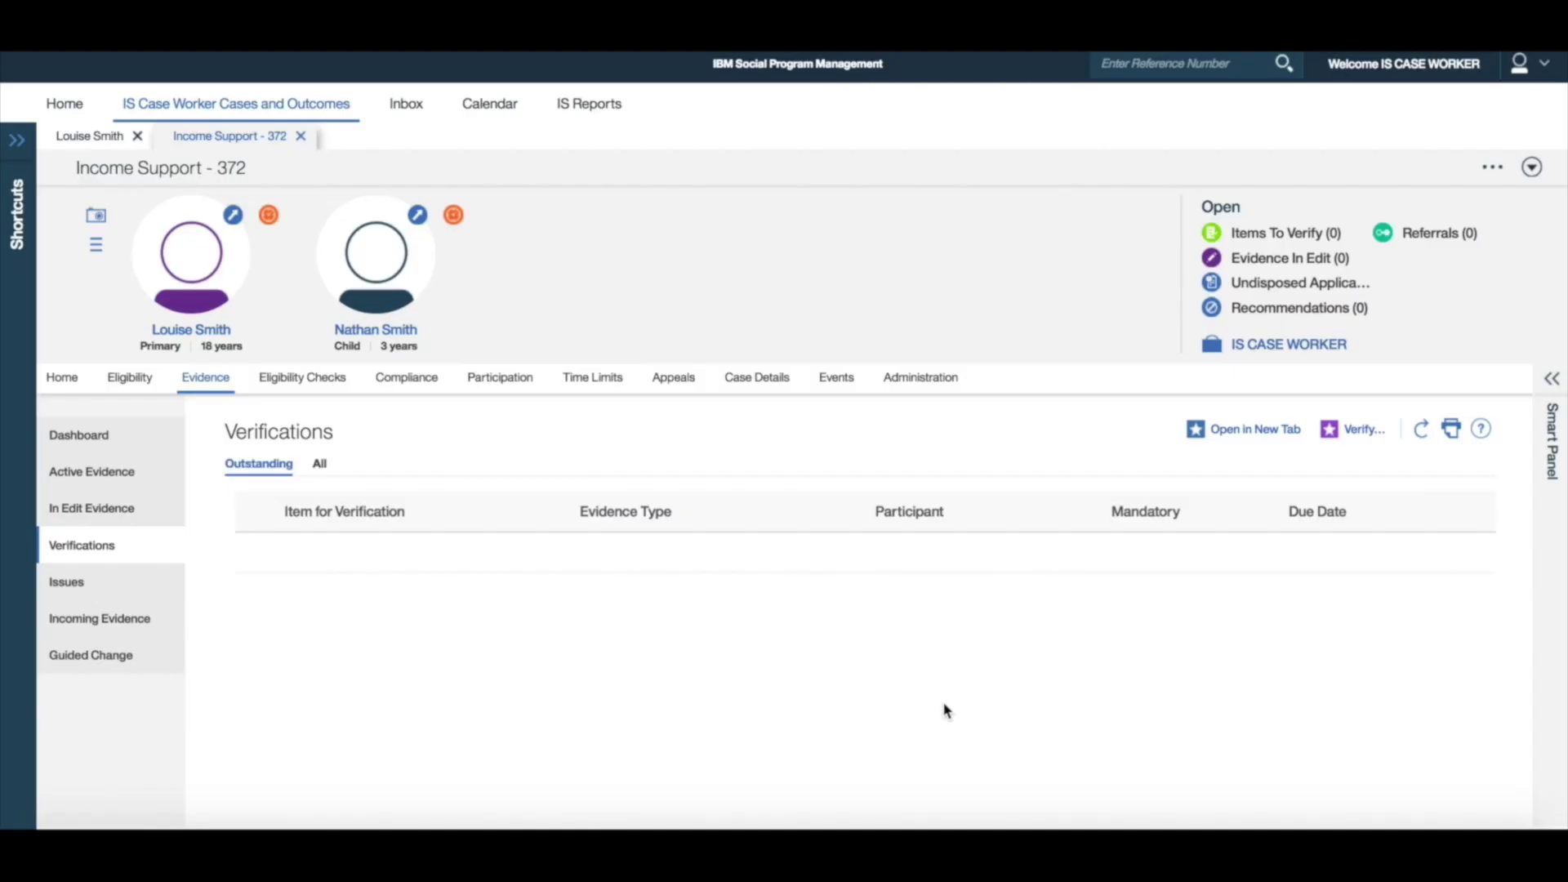
Apply the in-edit Earned Income change and return to the client's person page.
left_click(127, 511)
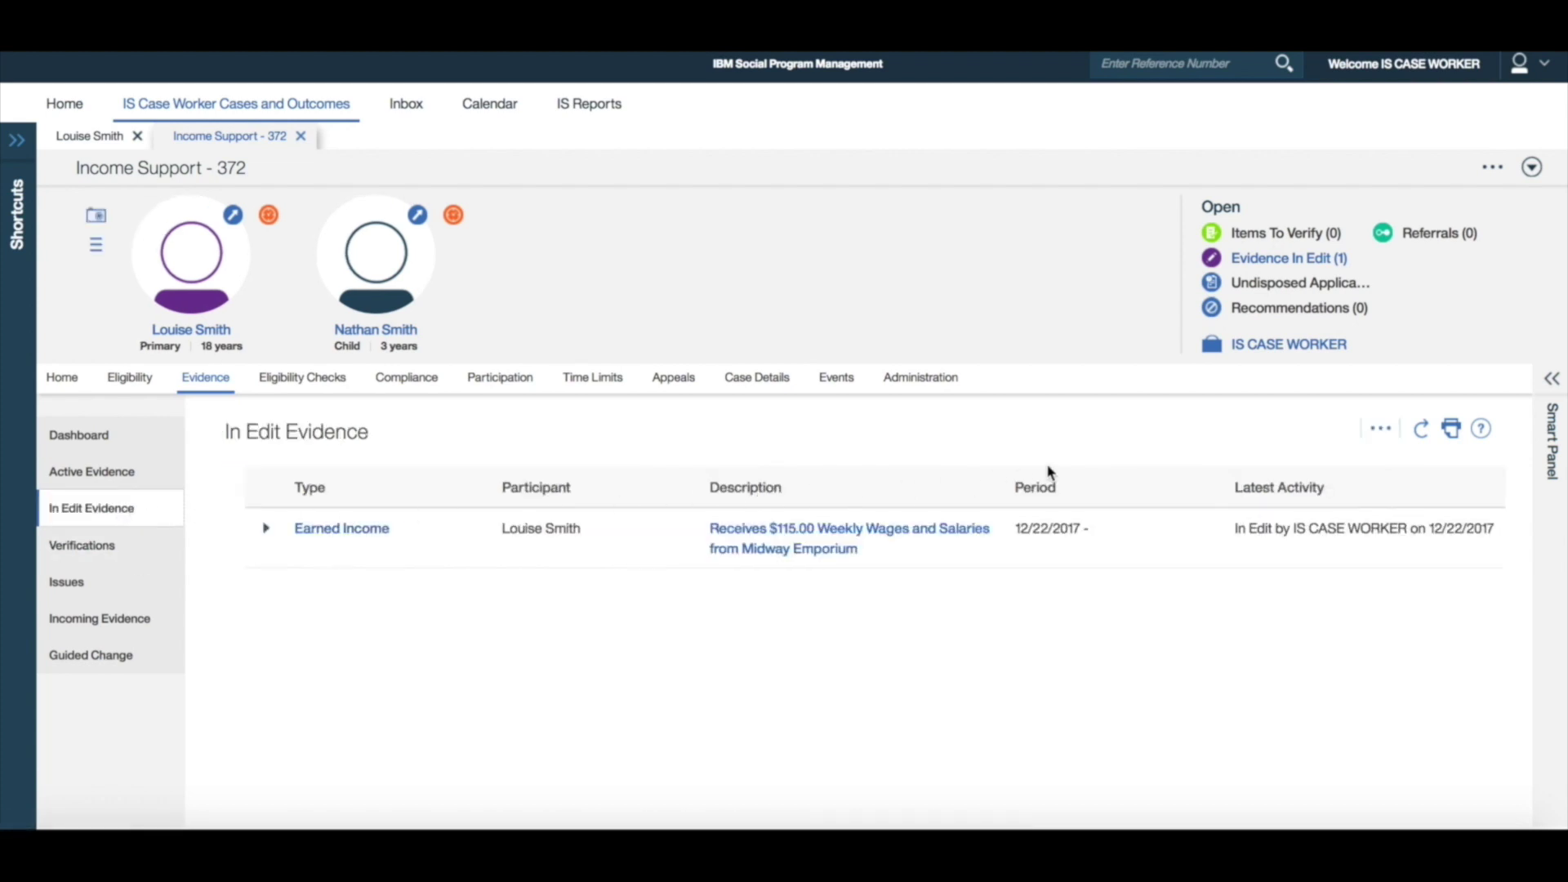
left_click(1380, 428)
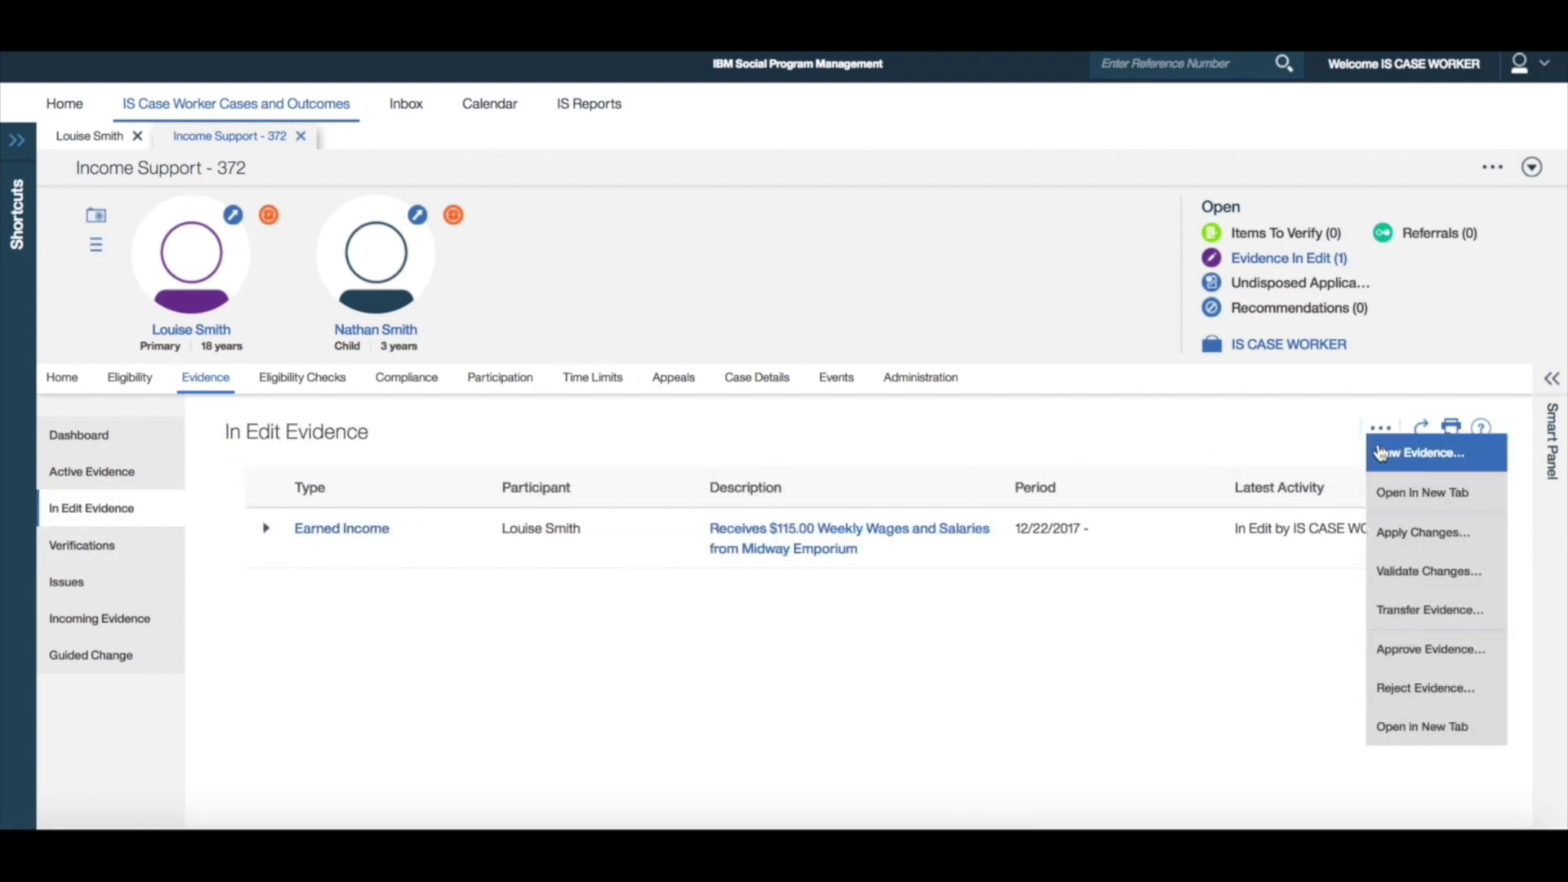
left_click(1393, 532)
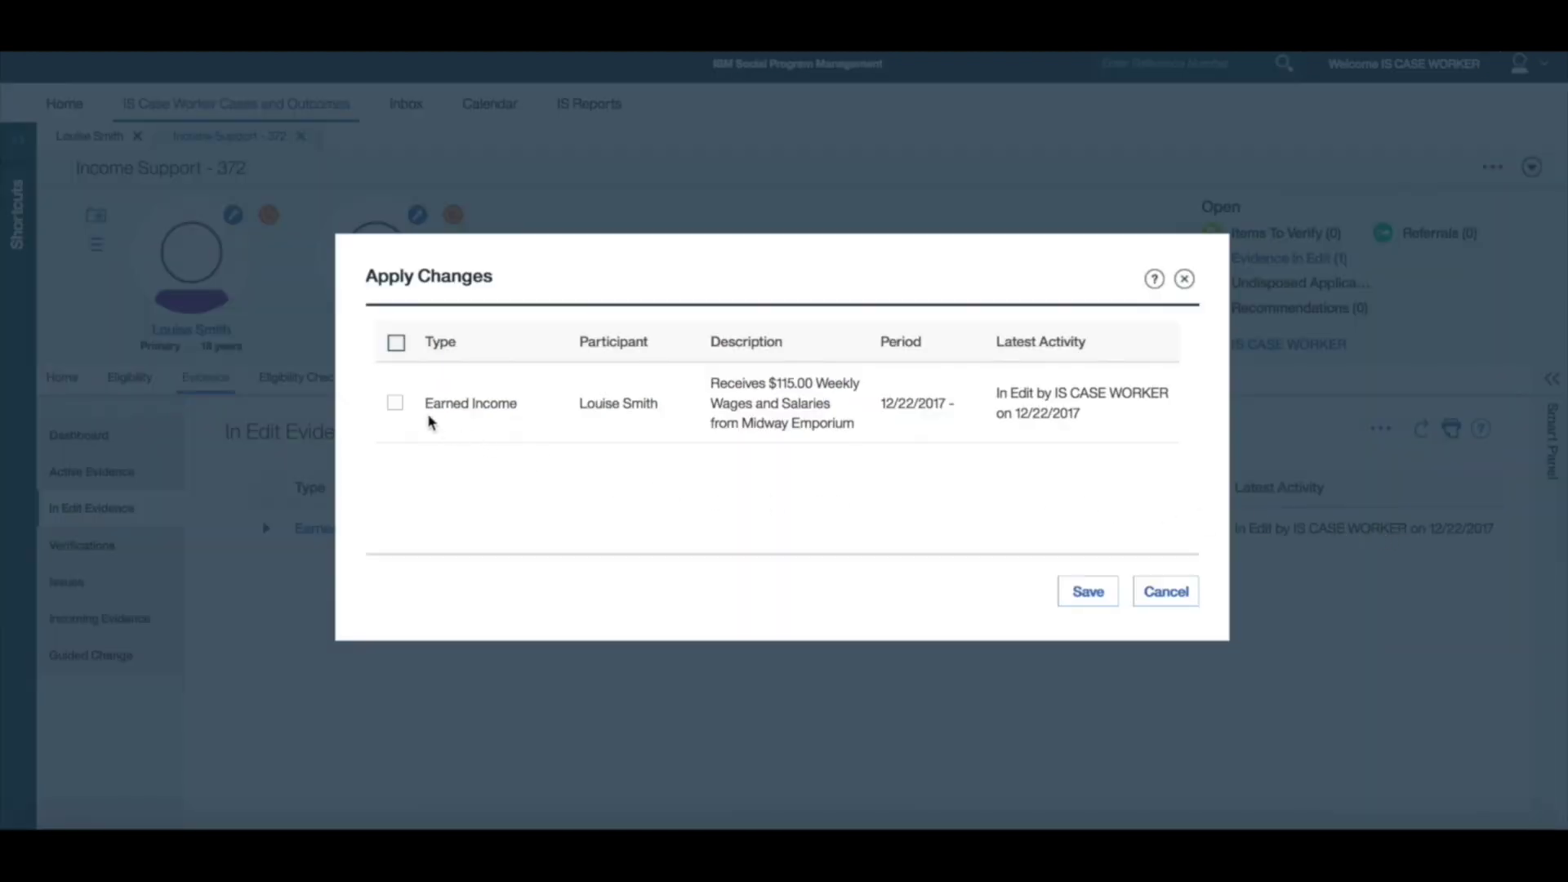
left_click(395, 403)
left_click(1088, 591)
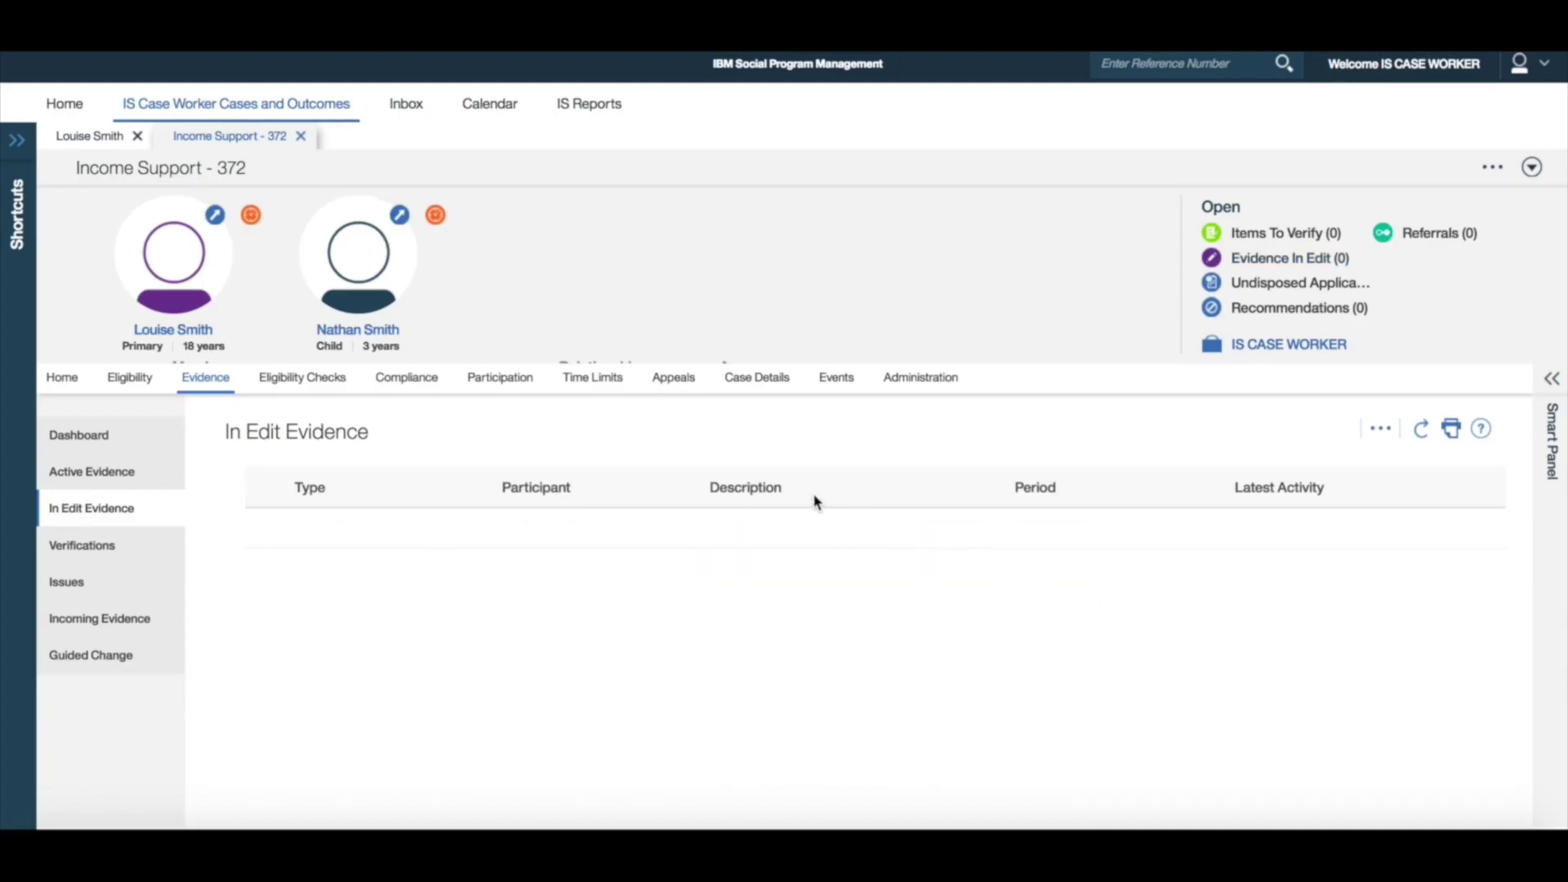
left_click(110, 139)
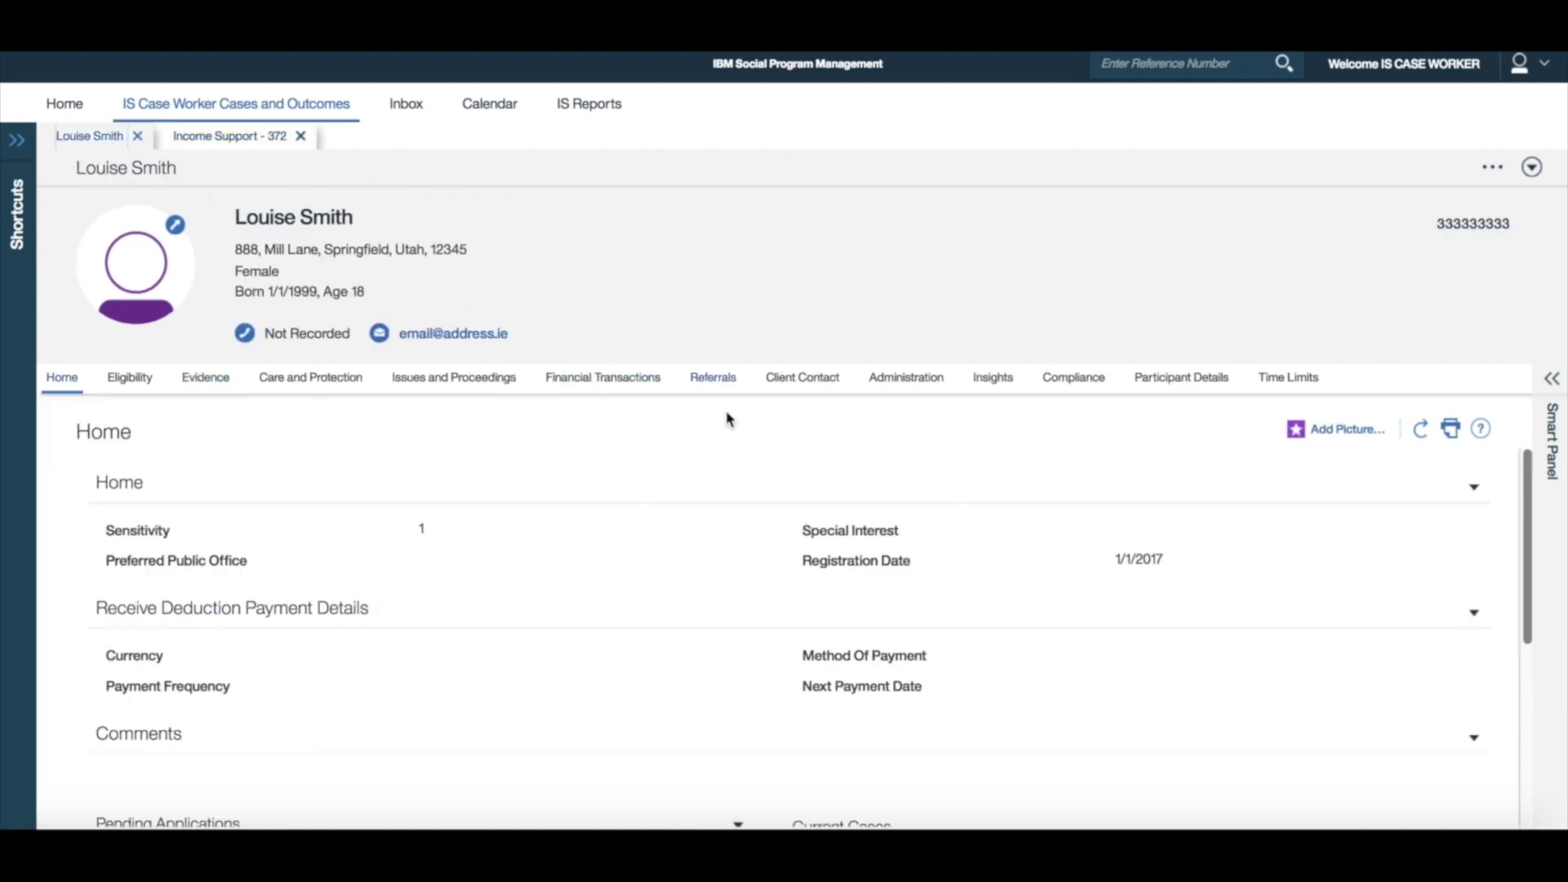
Open case 375's Incoming Evidence and the actions menu for the shared Earned Income record.
left_click_drag(1525, 568, 1523, 740)
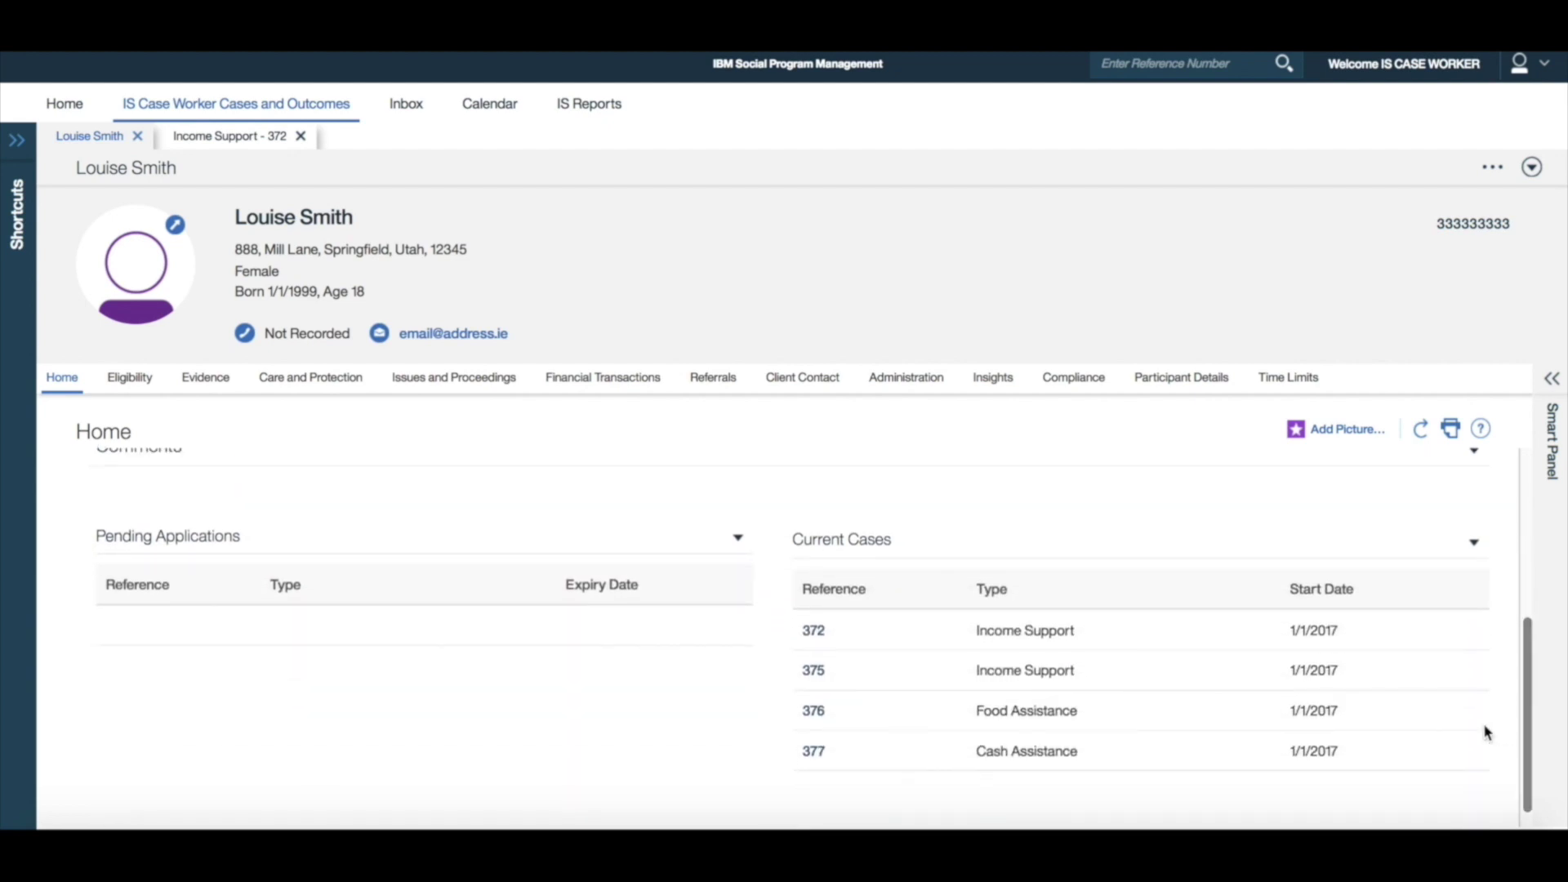
left_click(817, 674)
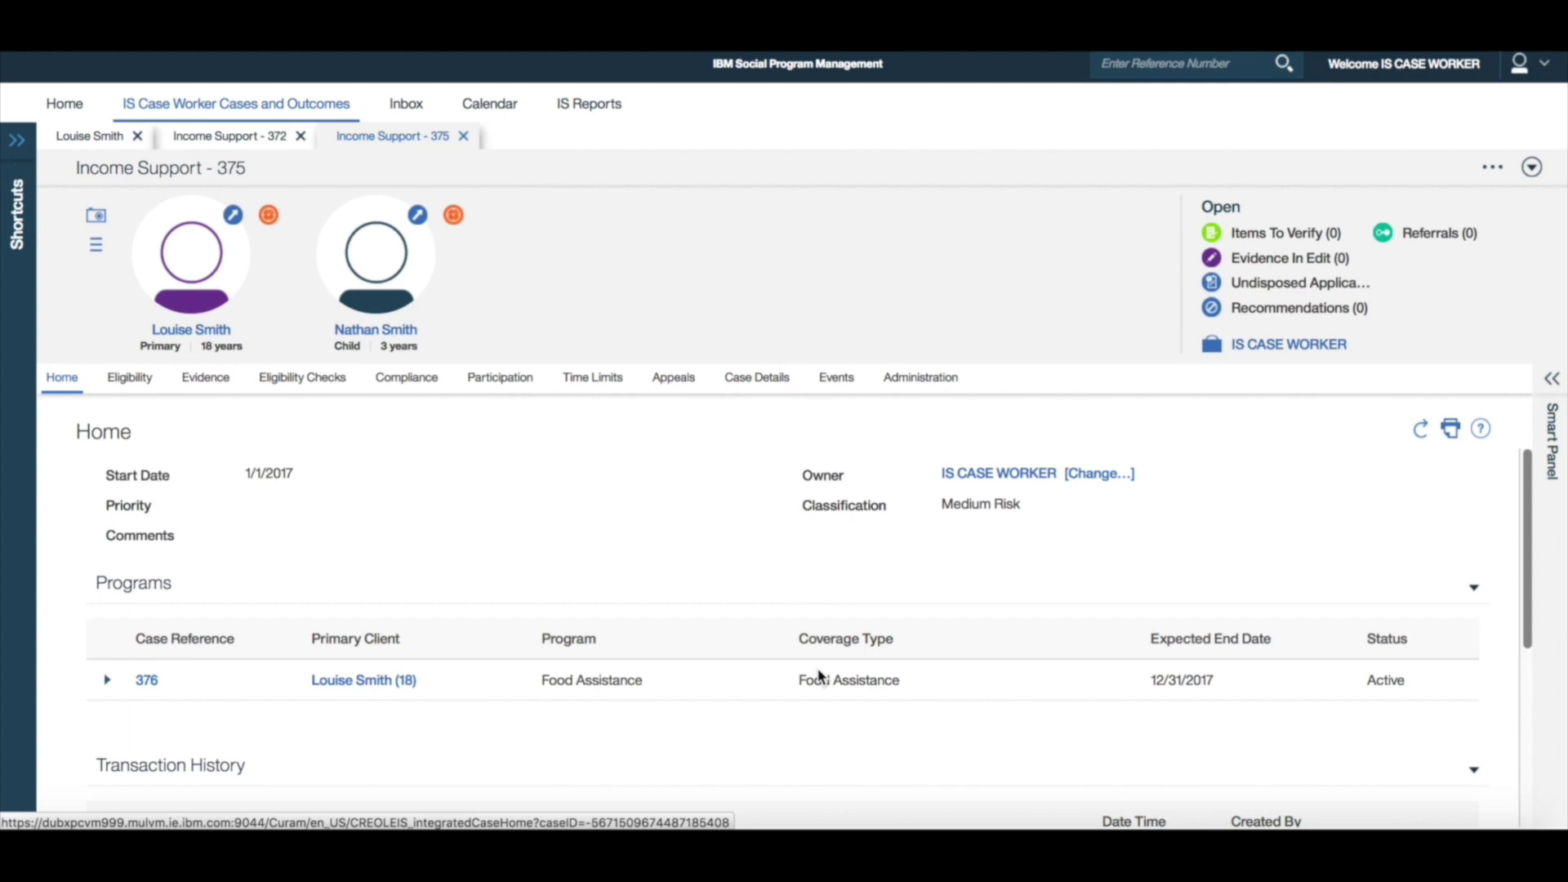
left_click(205, 383)
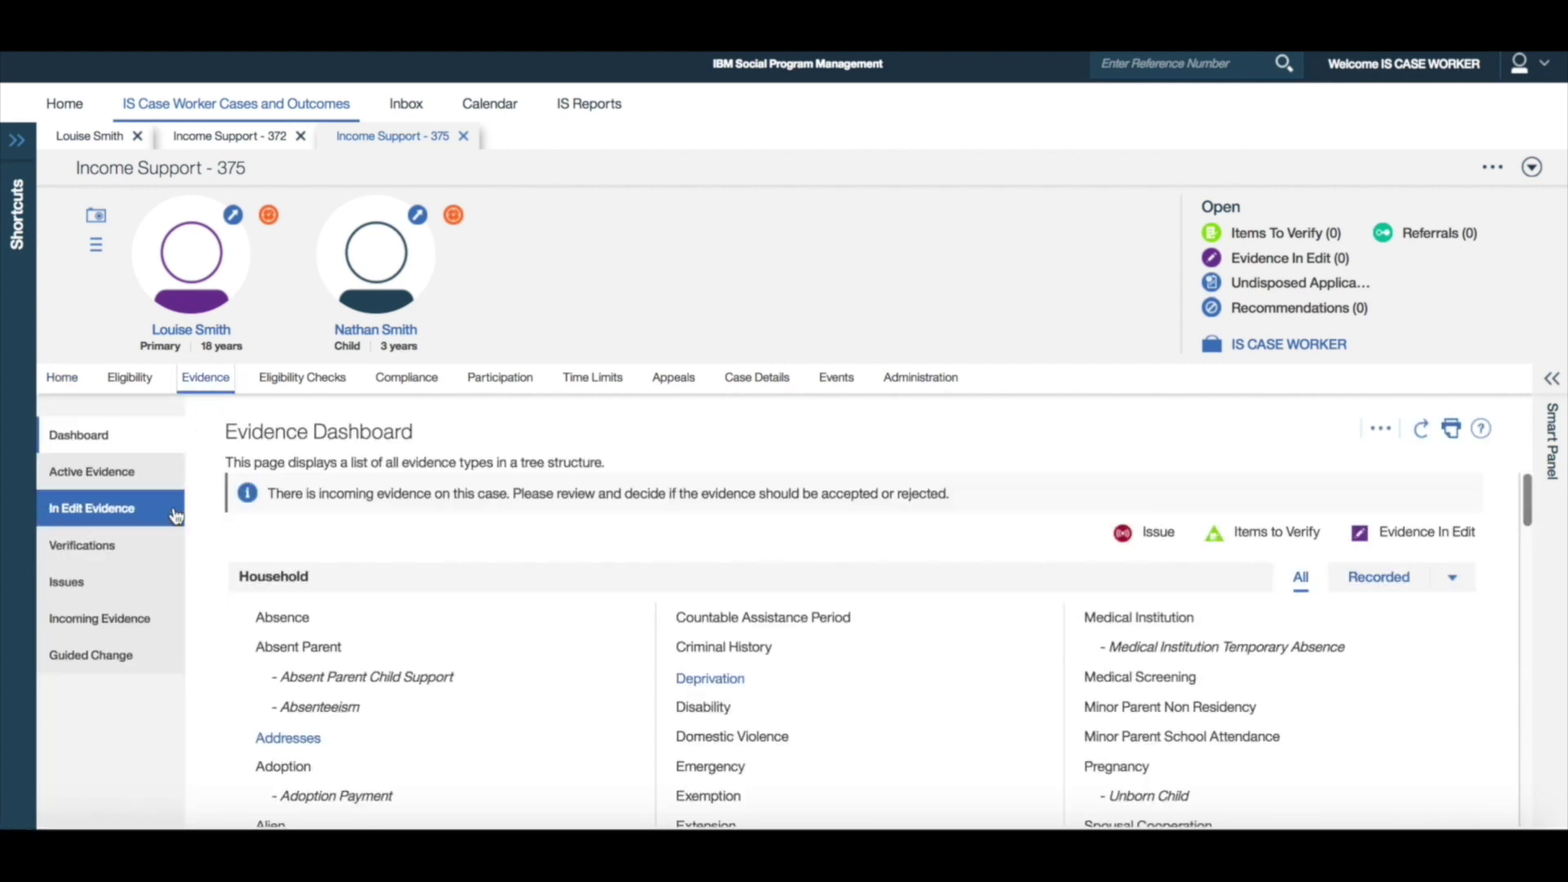
left_click(143, 619)
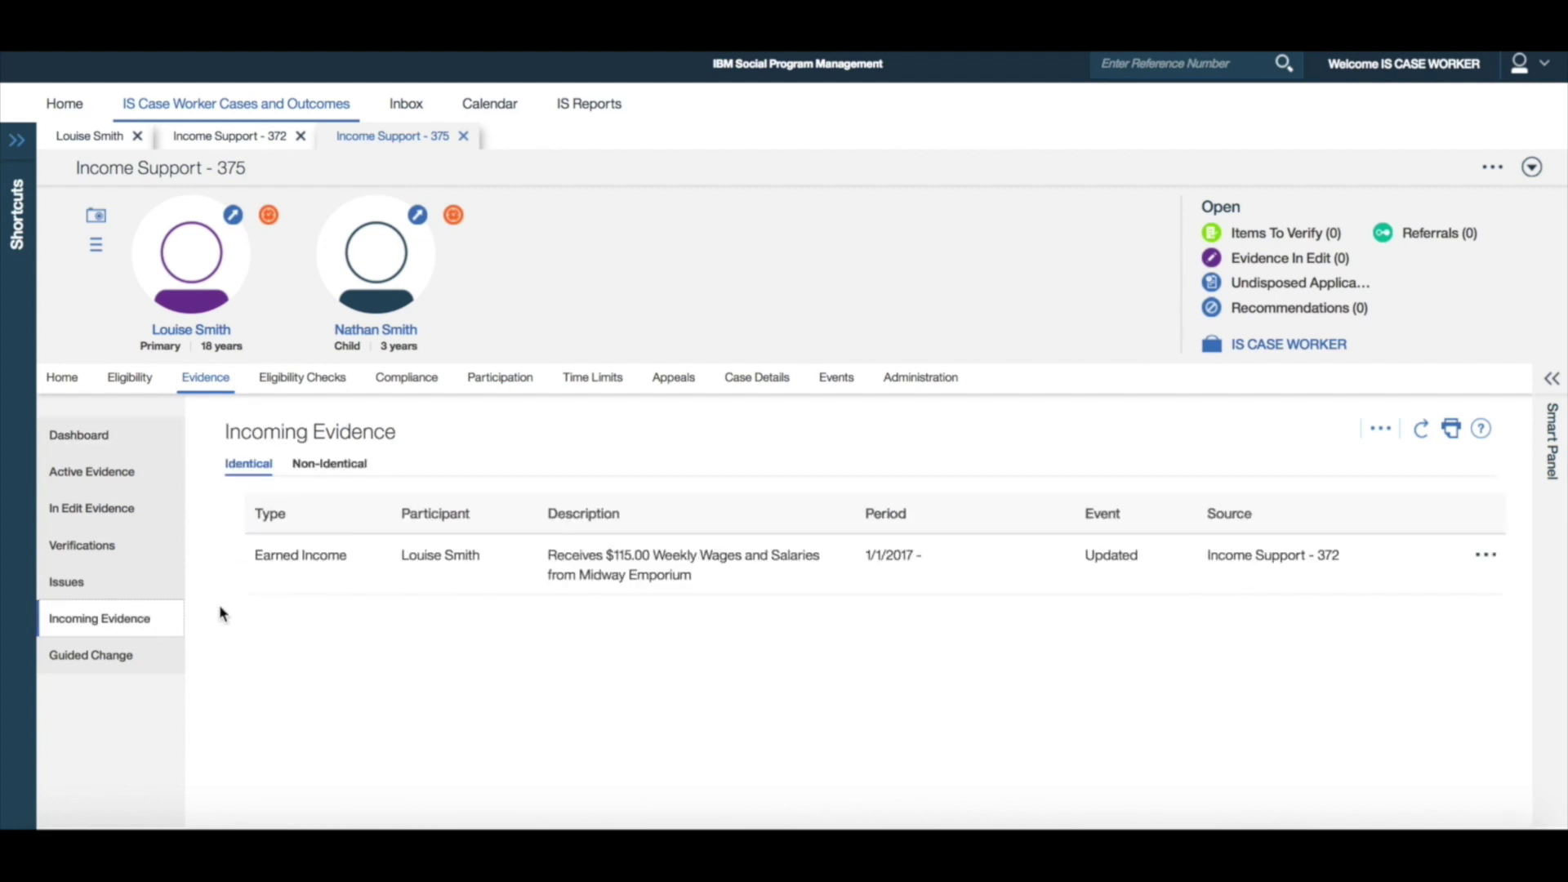
left_click(1485, 555)
Compare the incoming $115.00 weekly Earned Income with existing records and accept it onto case 375.
left_click(1471, 595)
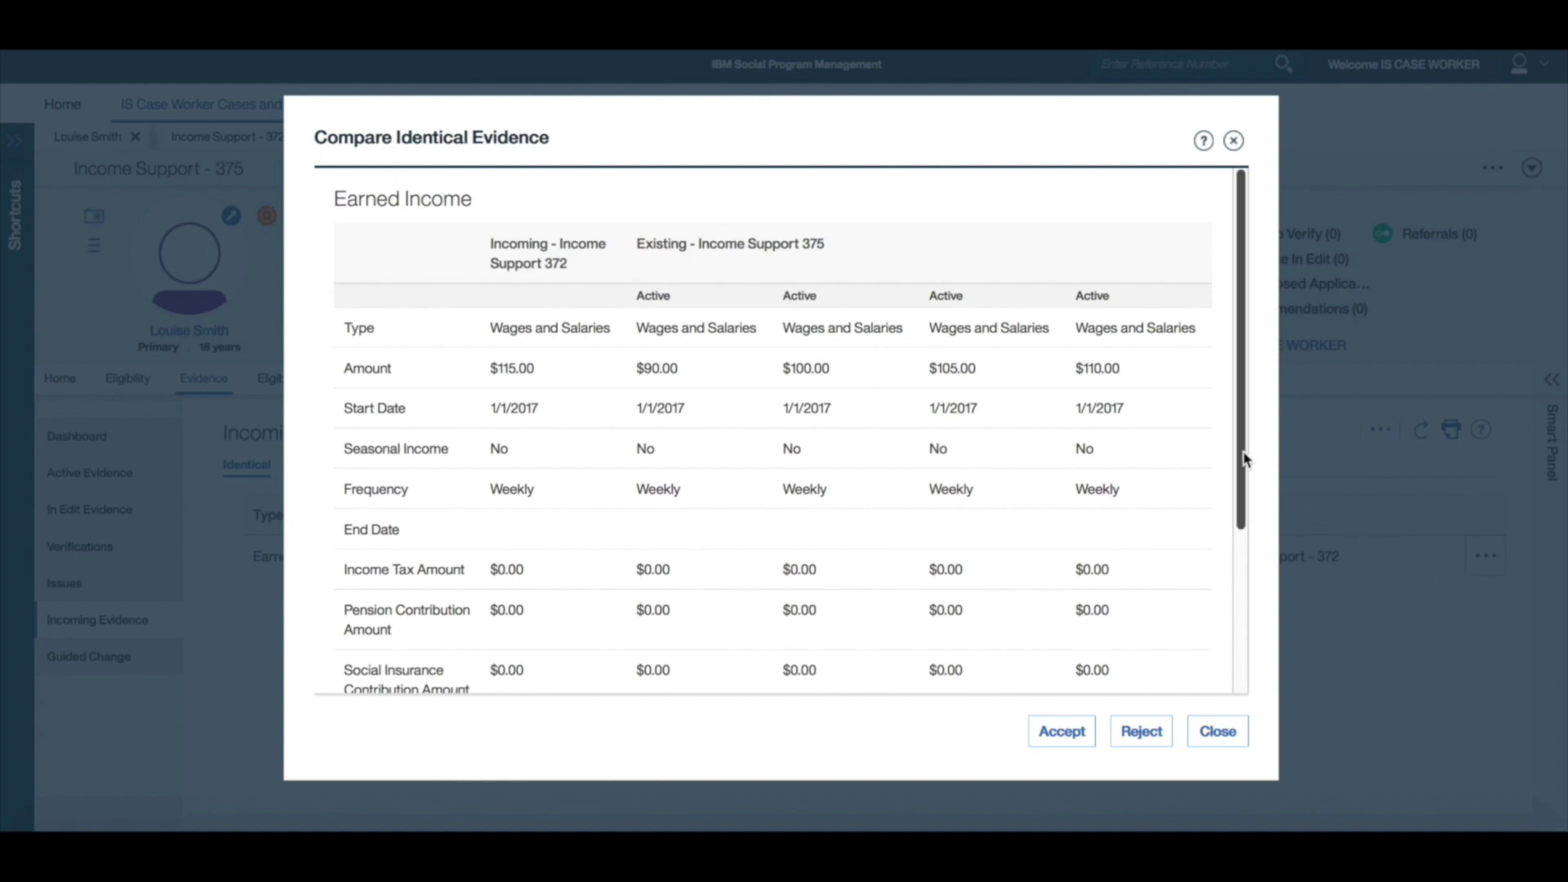
left_click_drag(1245, 459, 1258, 560)
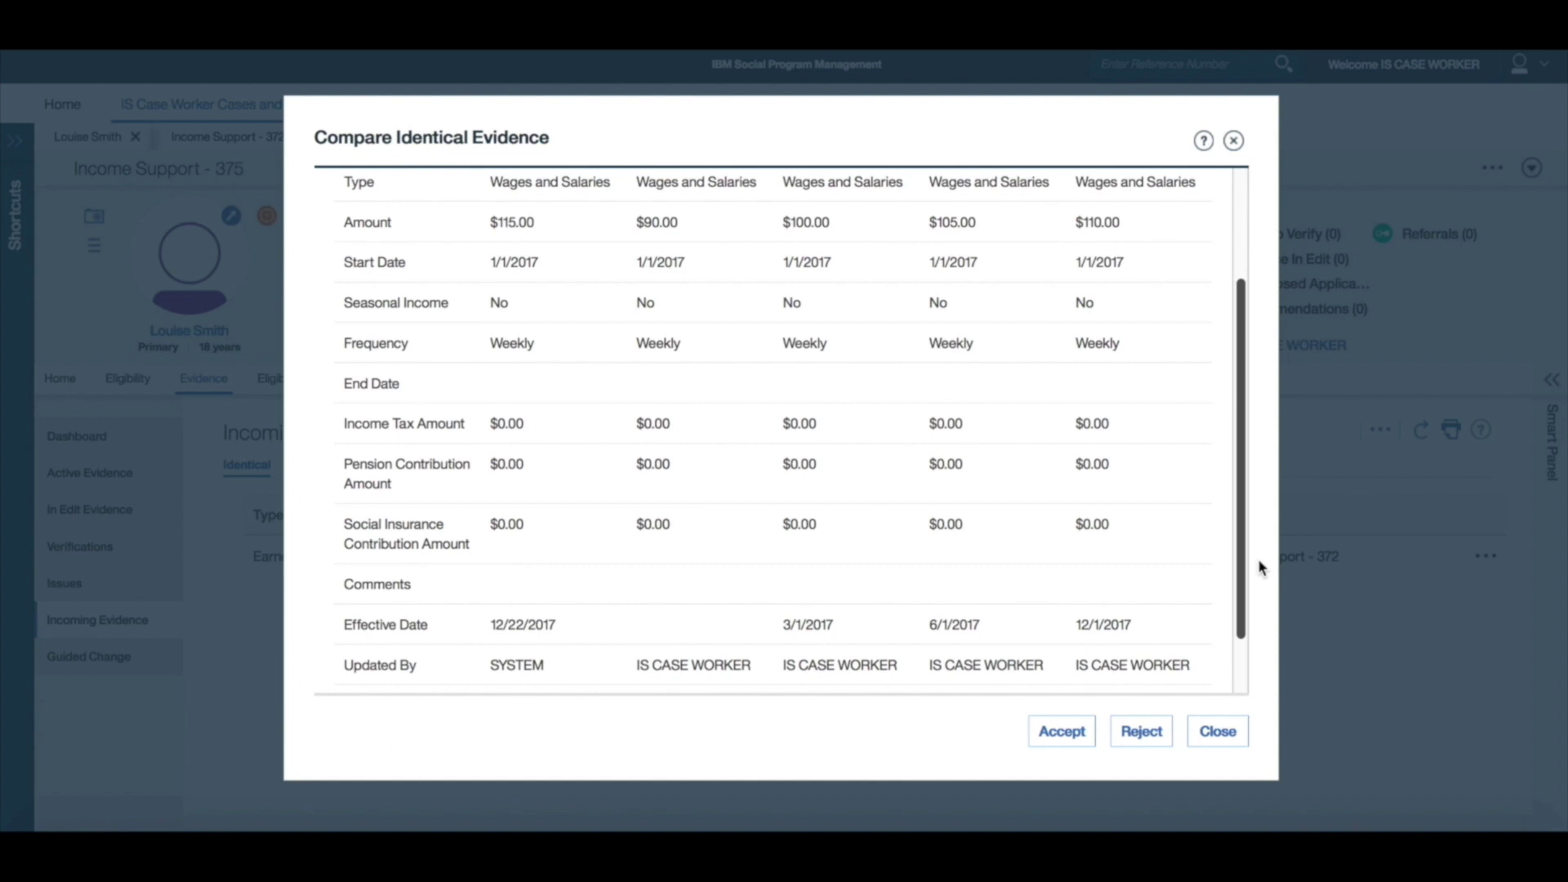
left_click_drag(1258, 562, 1270, 445)
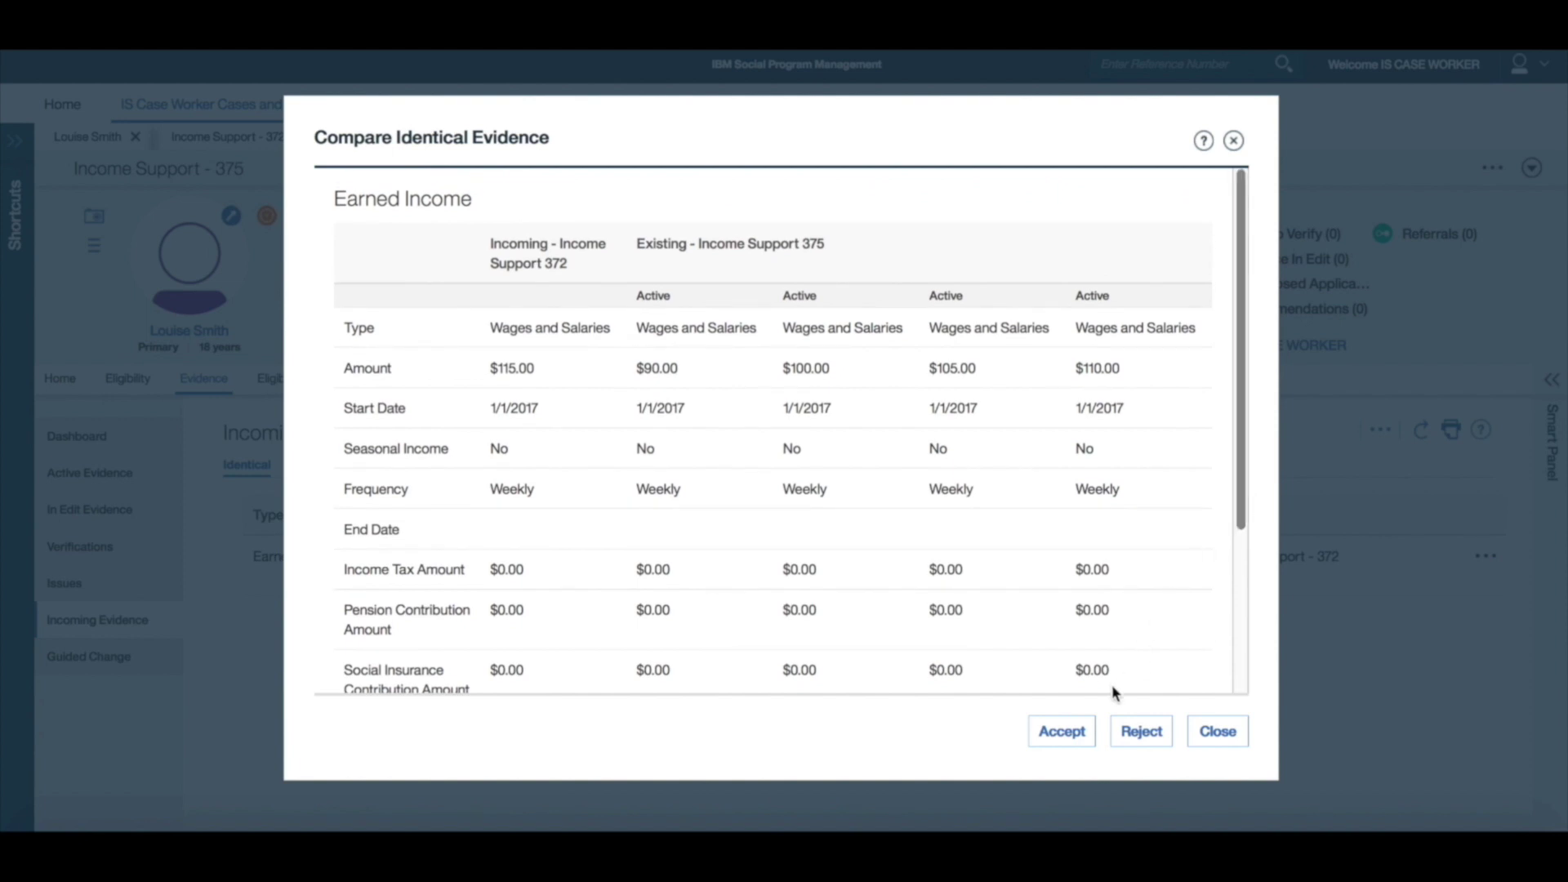
left_click(1078, 735)
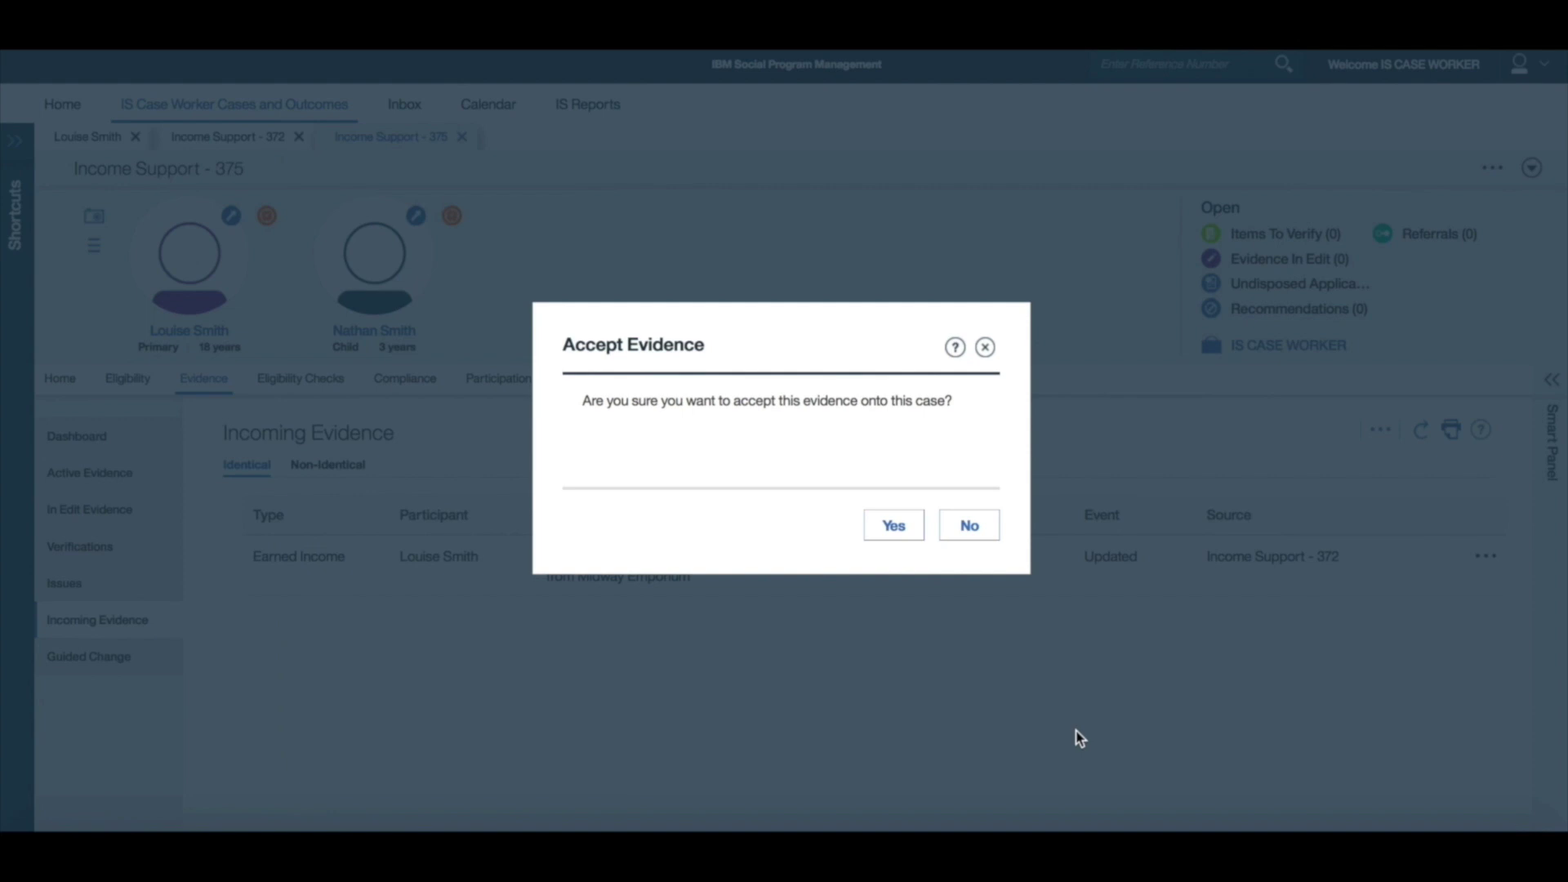
left_click(886, 527)
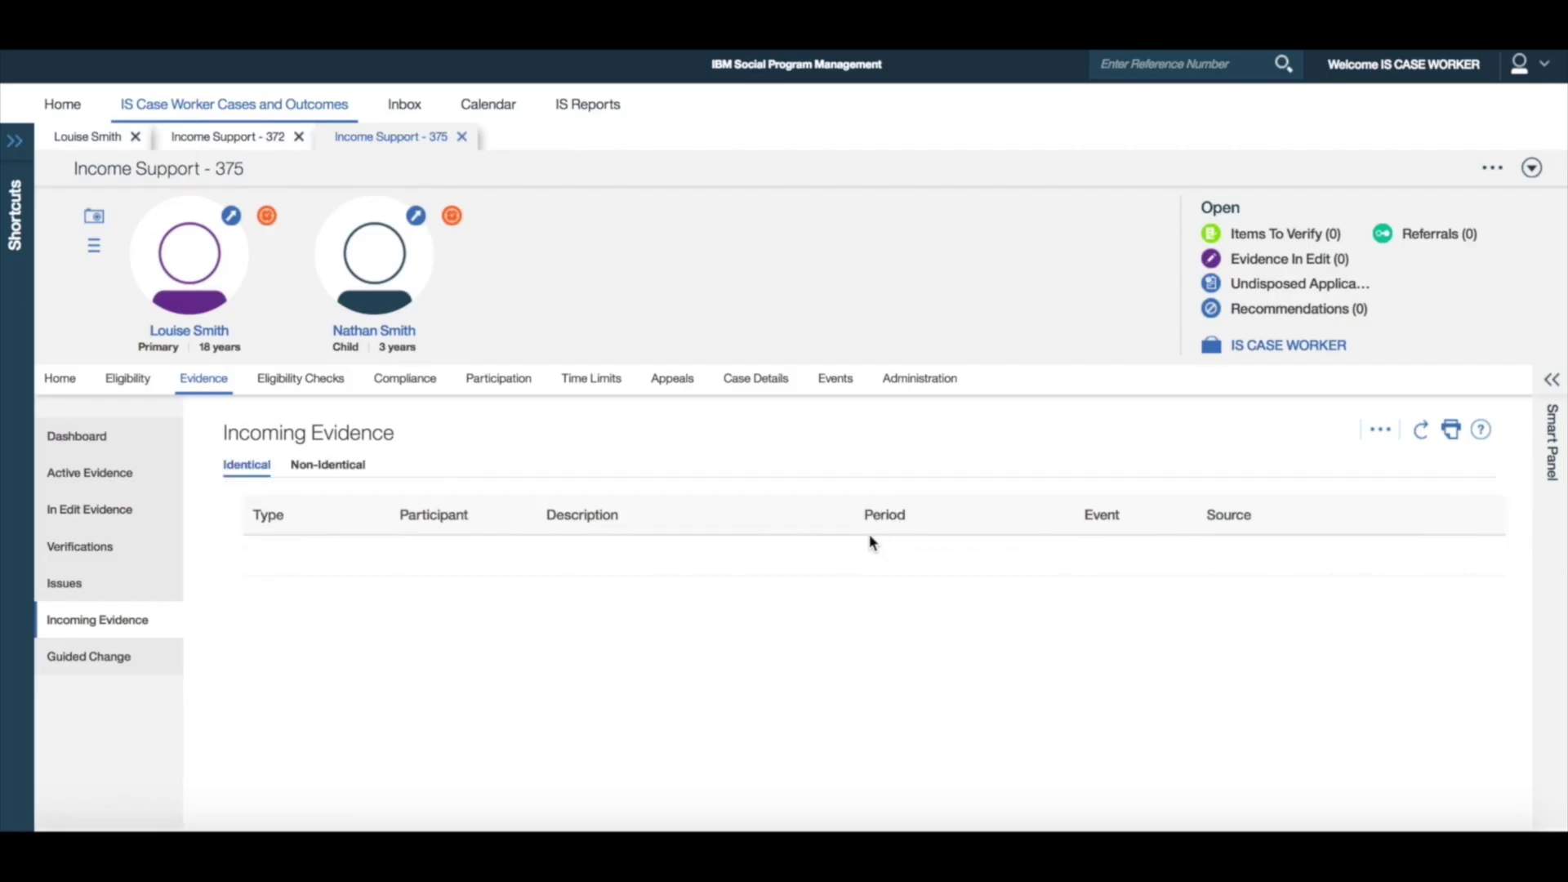
Add proof to case 375's Earned Income verification with the primary client as provider.
left_click(121, 546)
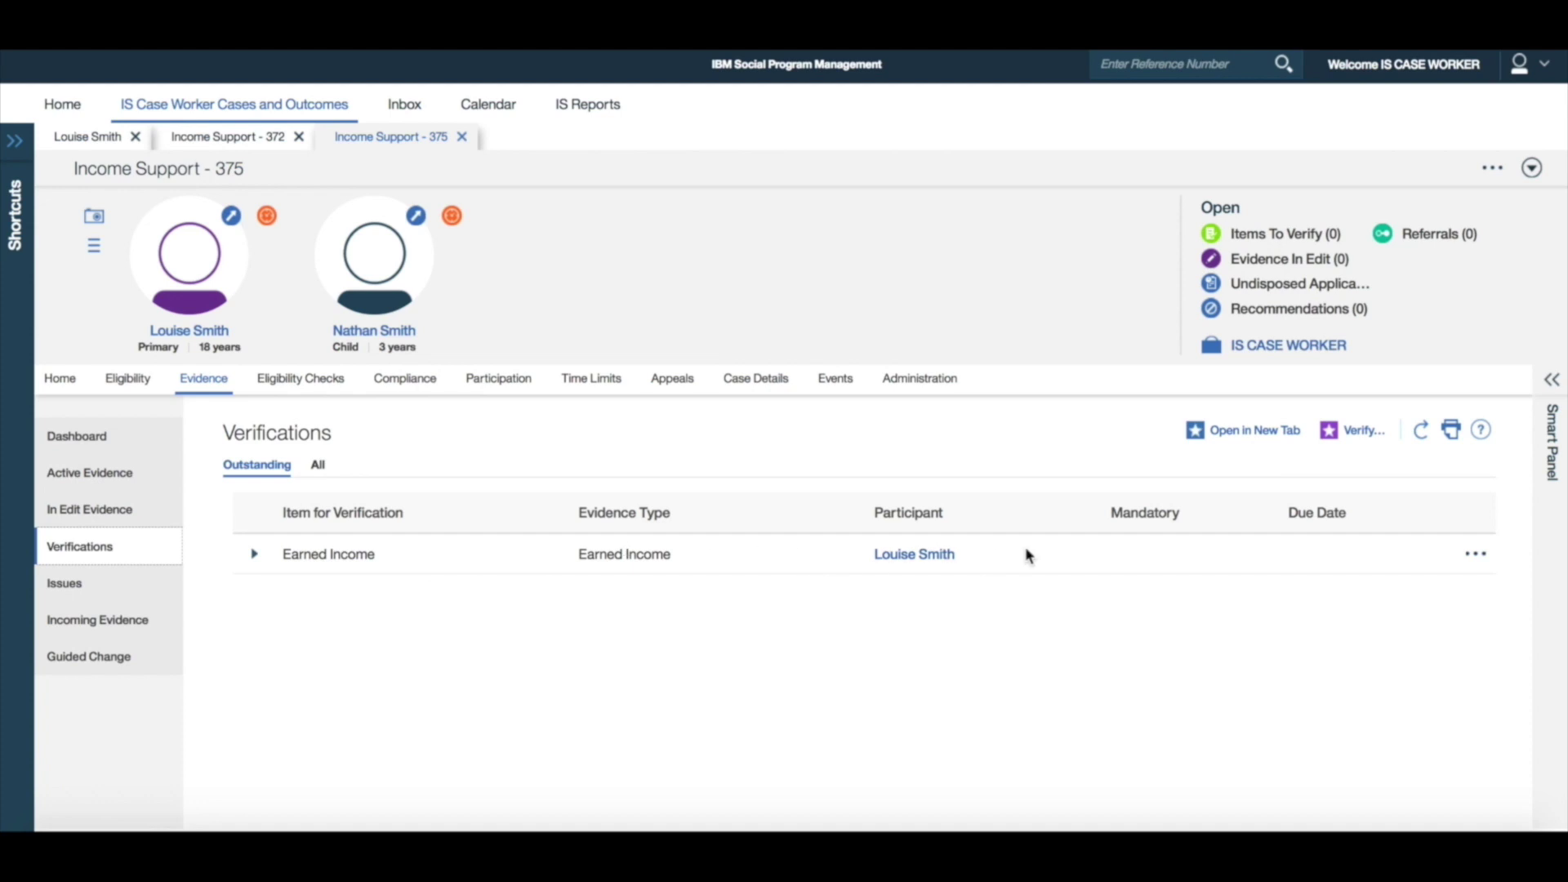
left_click(1475, 553)
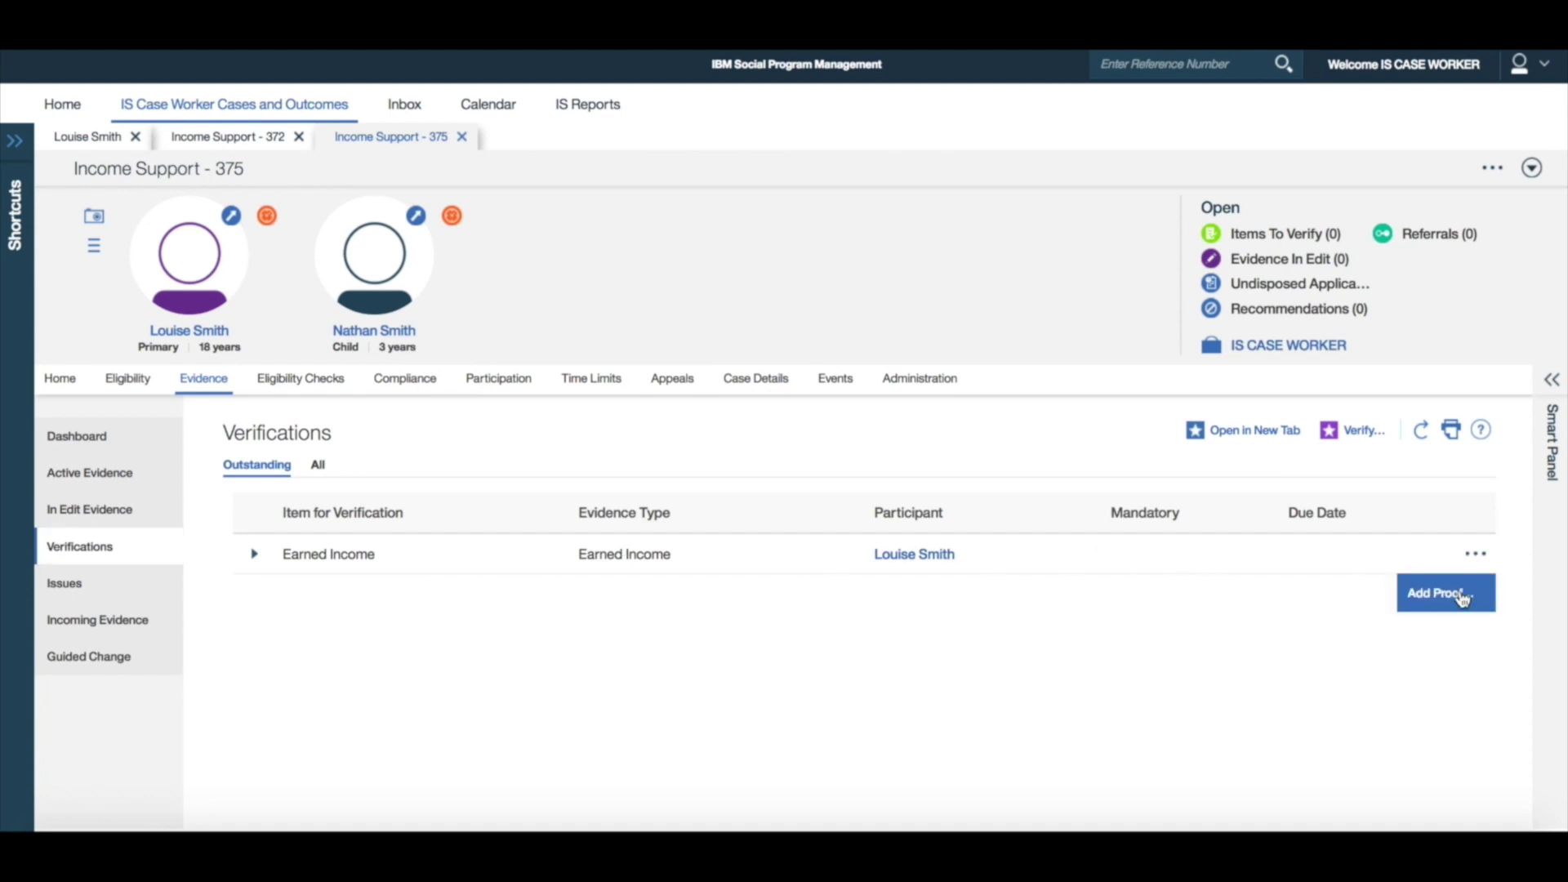
left_click(1460, 595)
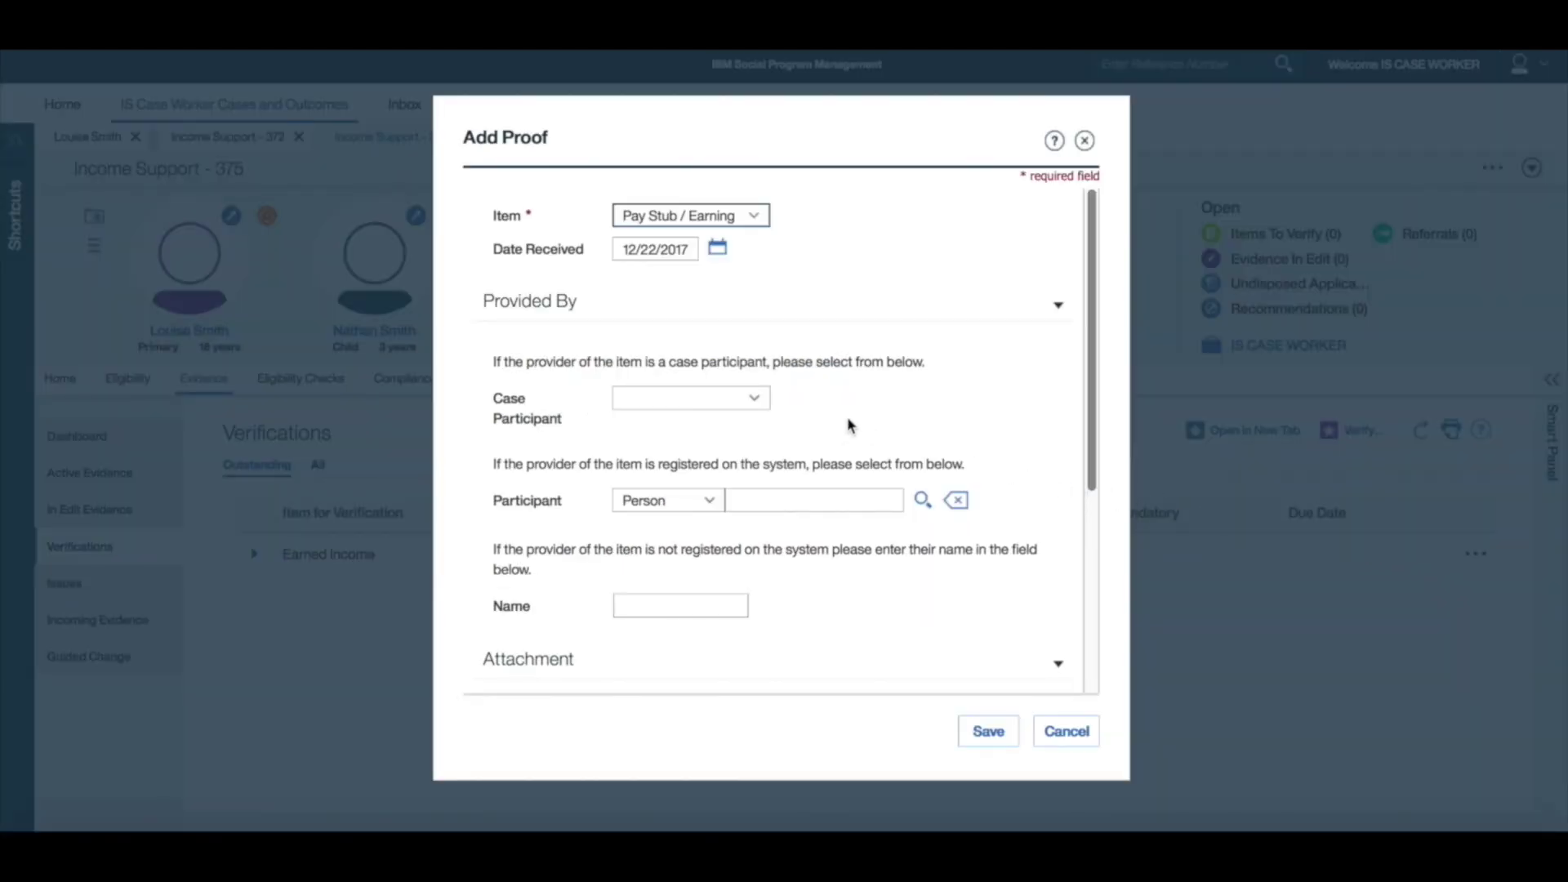
left_click(755, 399)
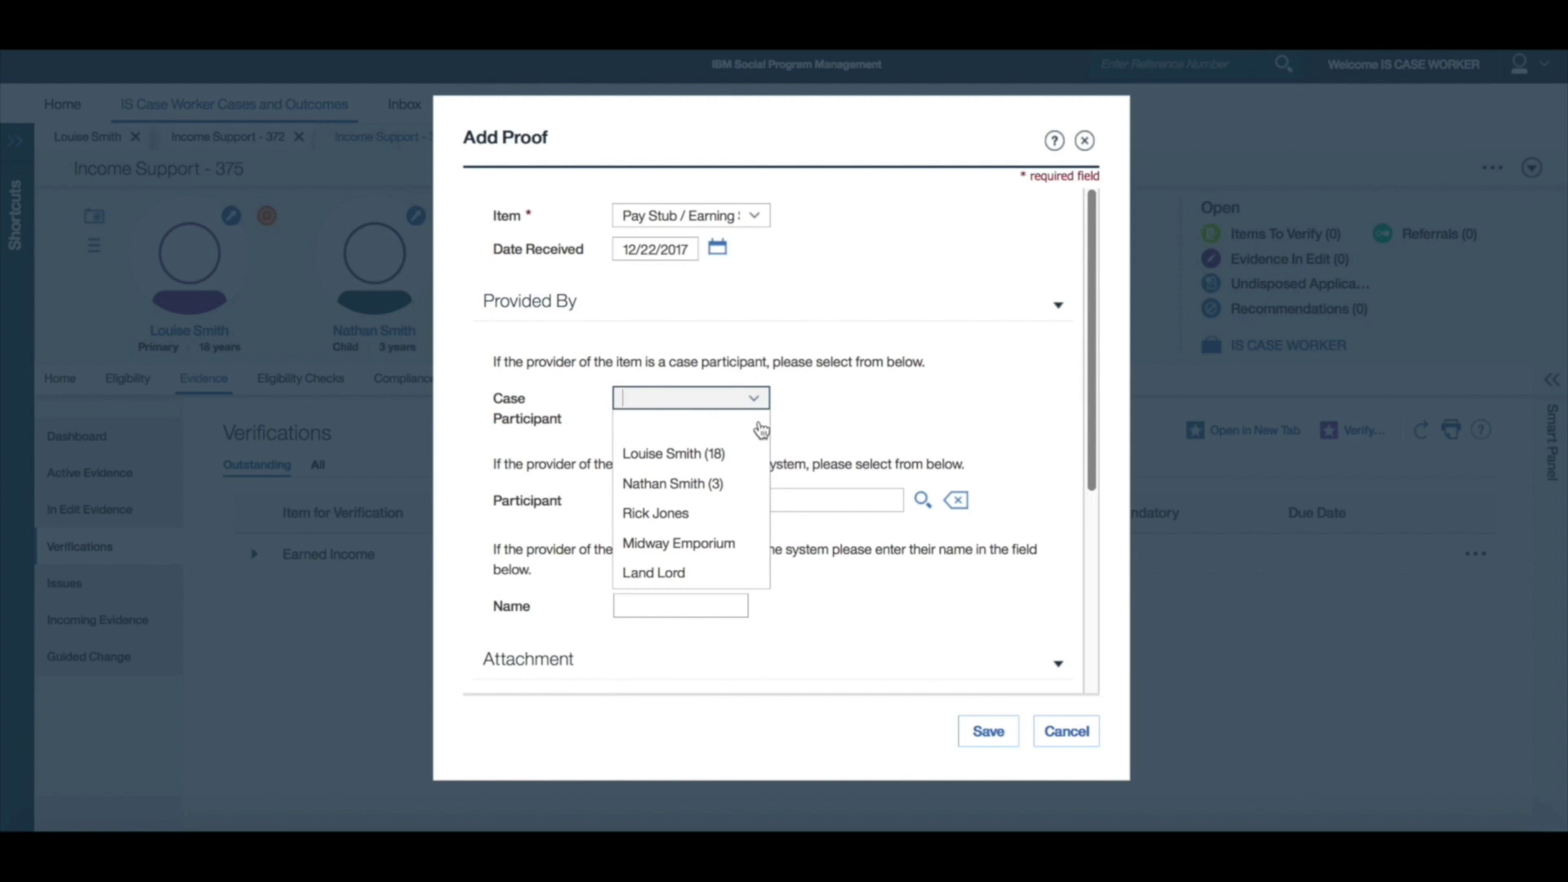
left_click(732, 462)
left_click(986, 734)
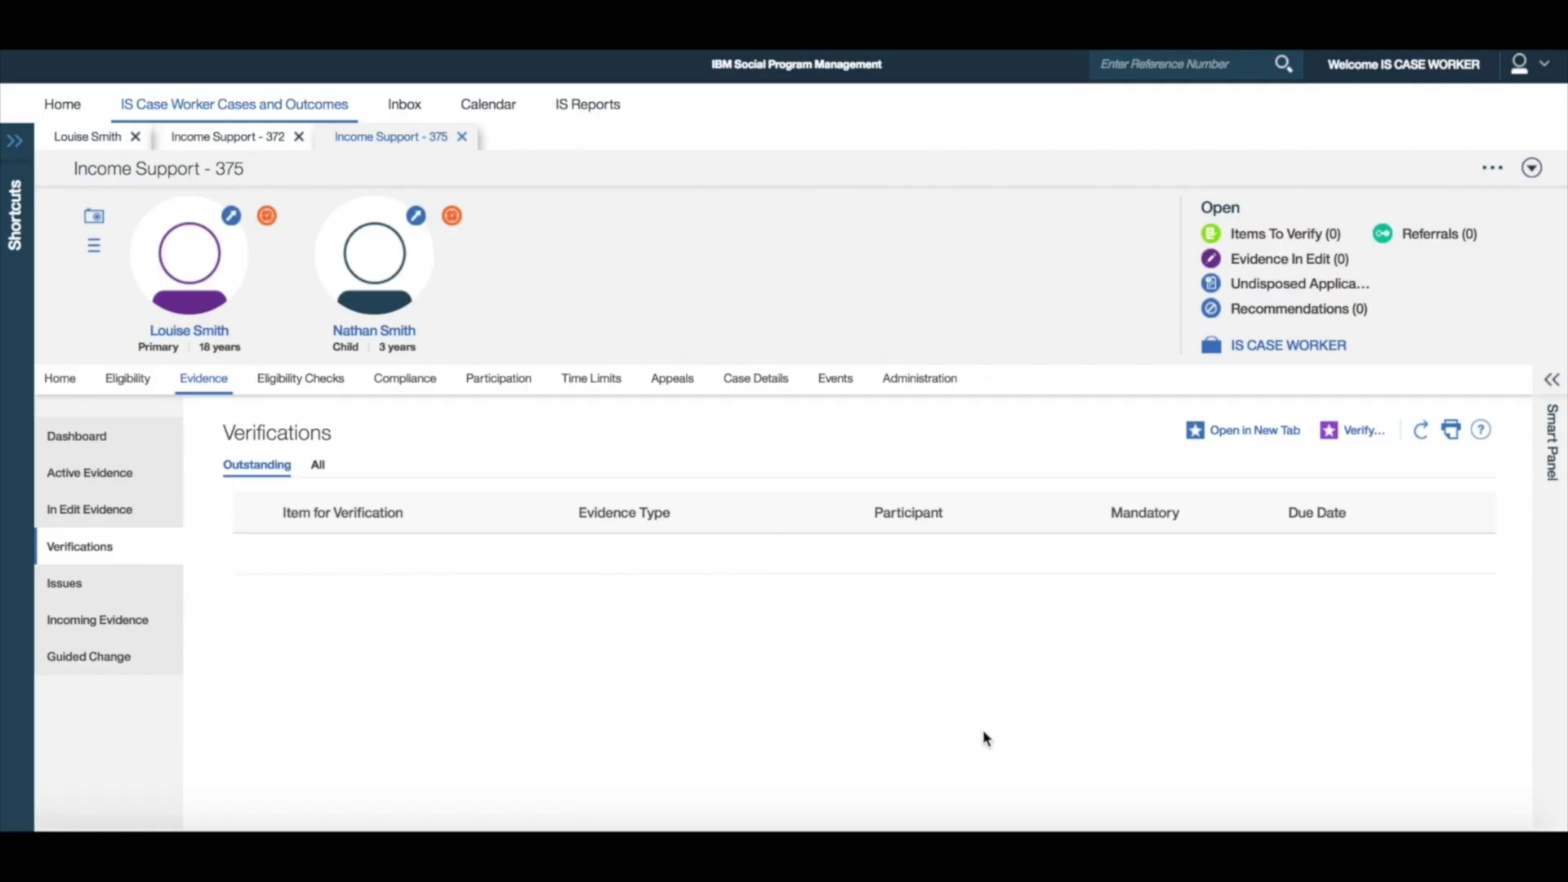
Apply the in-edit $115.00 Earned Income change and view the case's active evidence.
left_click(147, 513)
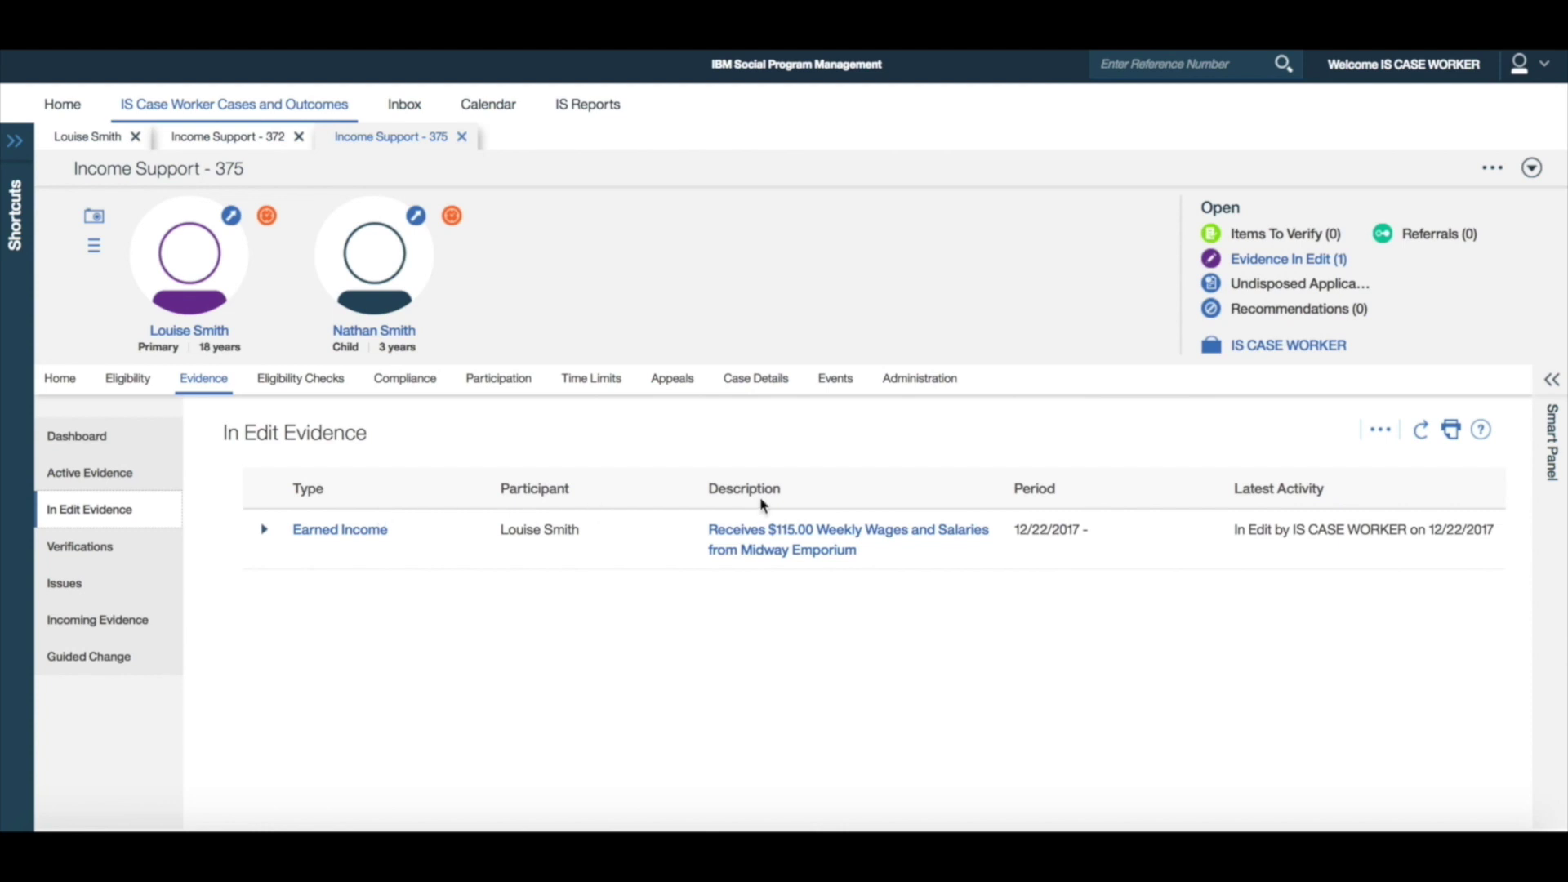
left_click(1380, 430)
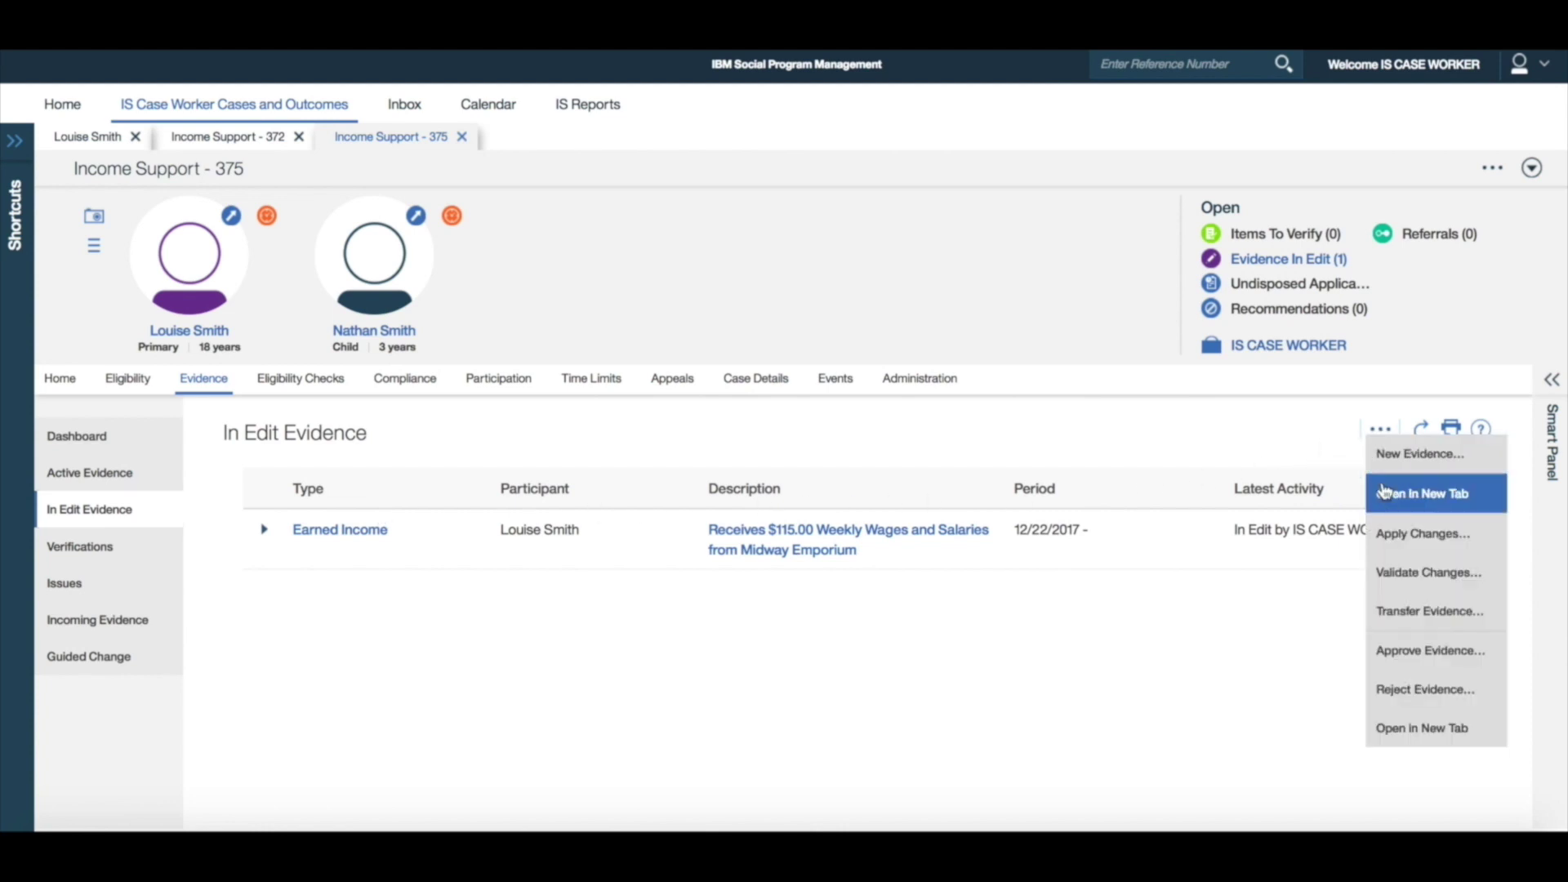
left_click(1394, 539)
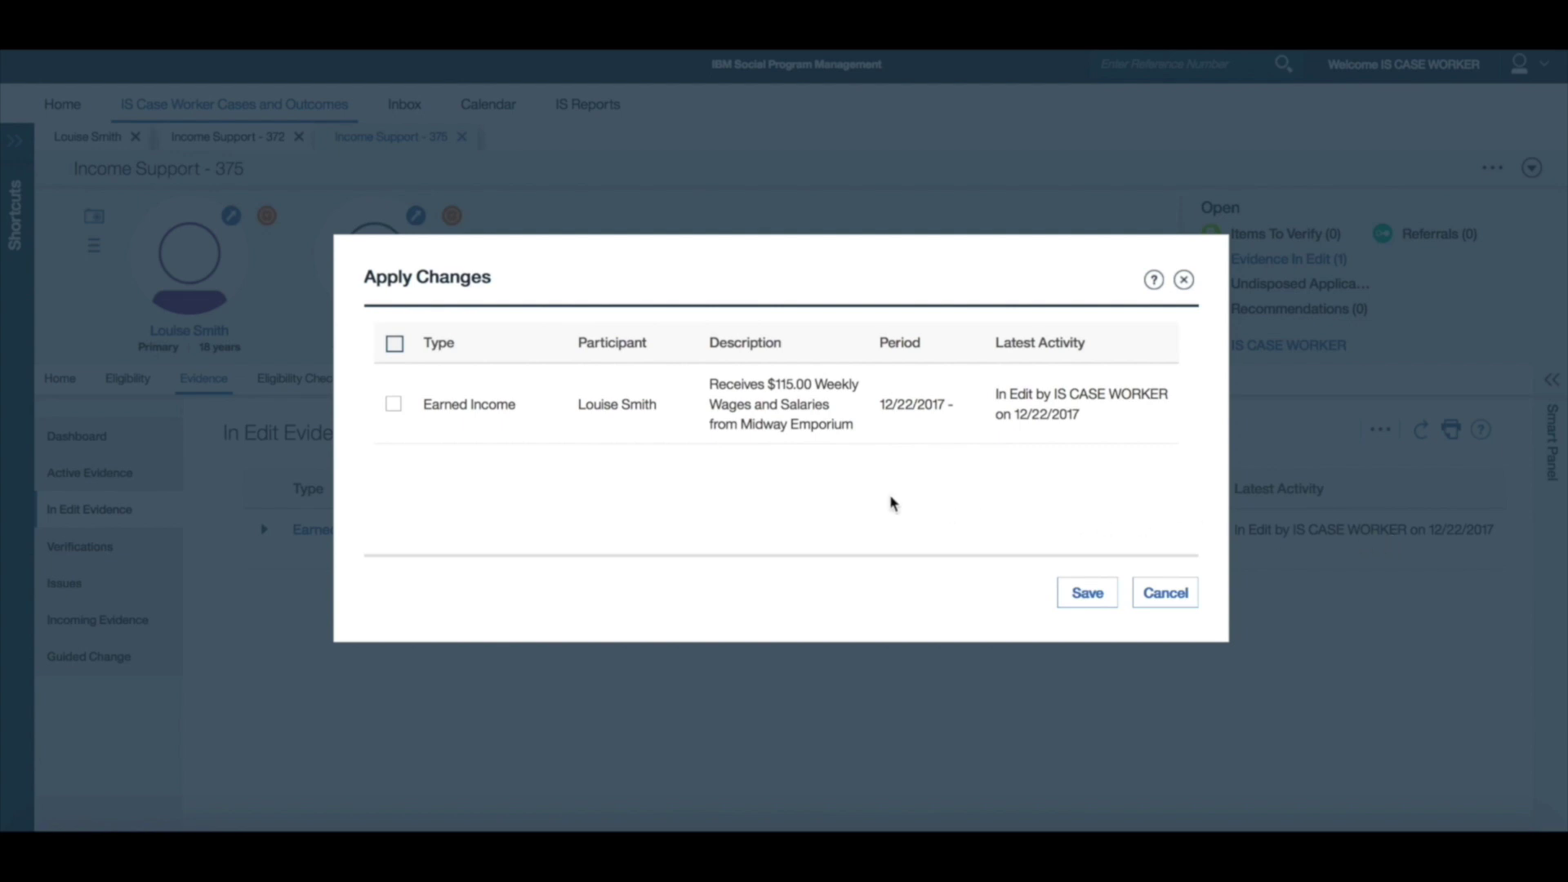
left_click(394, 403)
left_click(1094, 594)
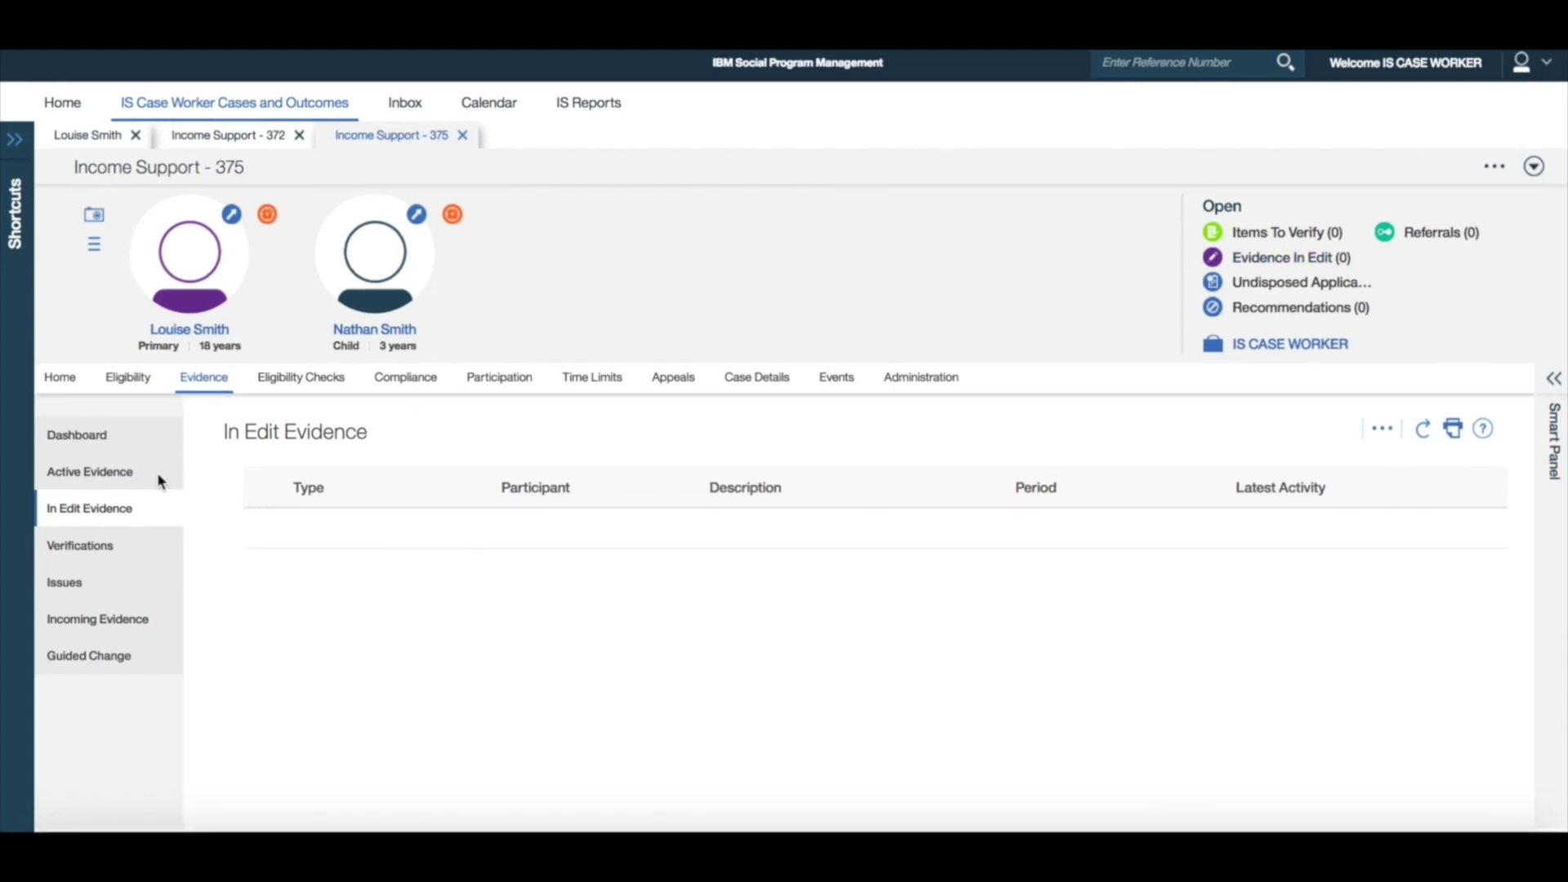
left_click(129, 477)
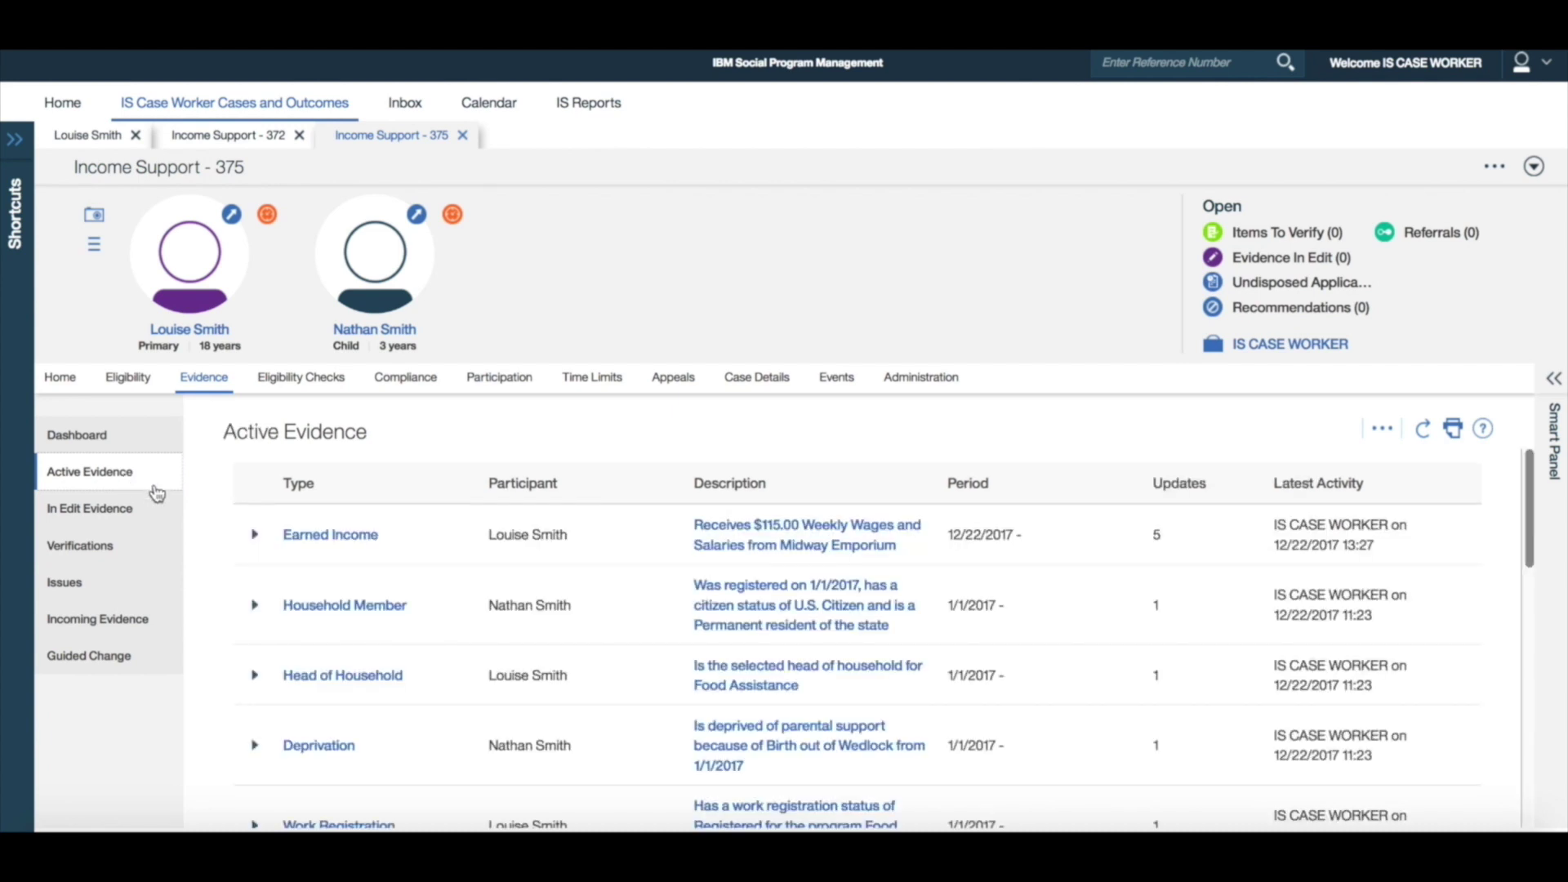
Expand the Earned Income change history in case 375's active evidence list.
left_click(255, 538)
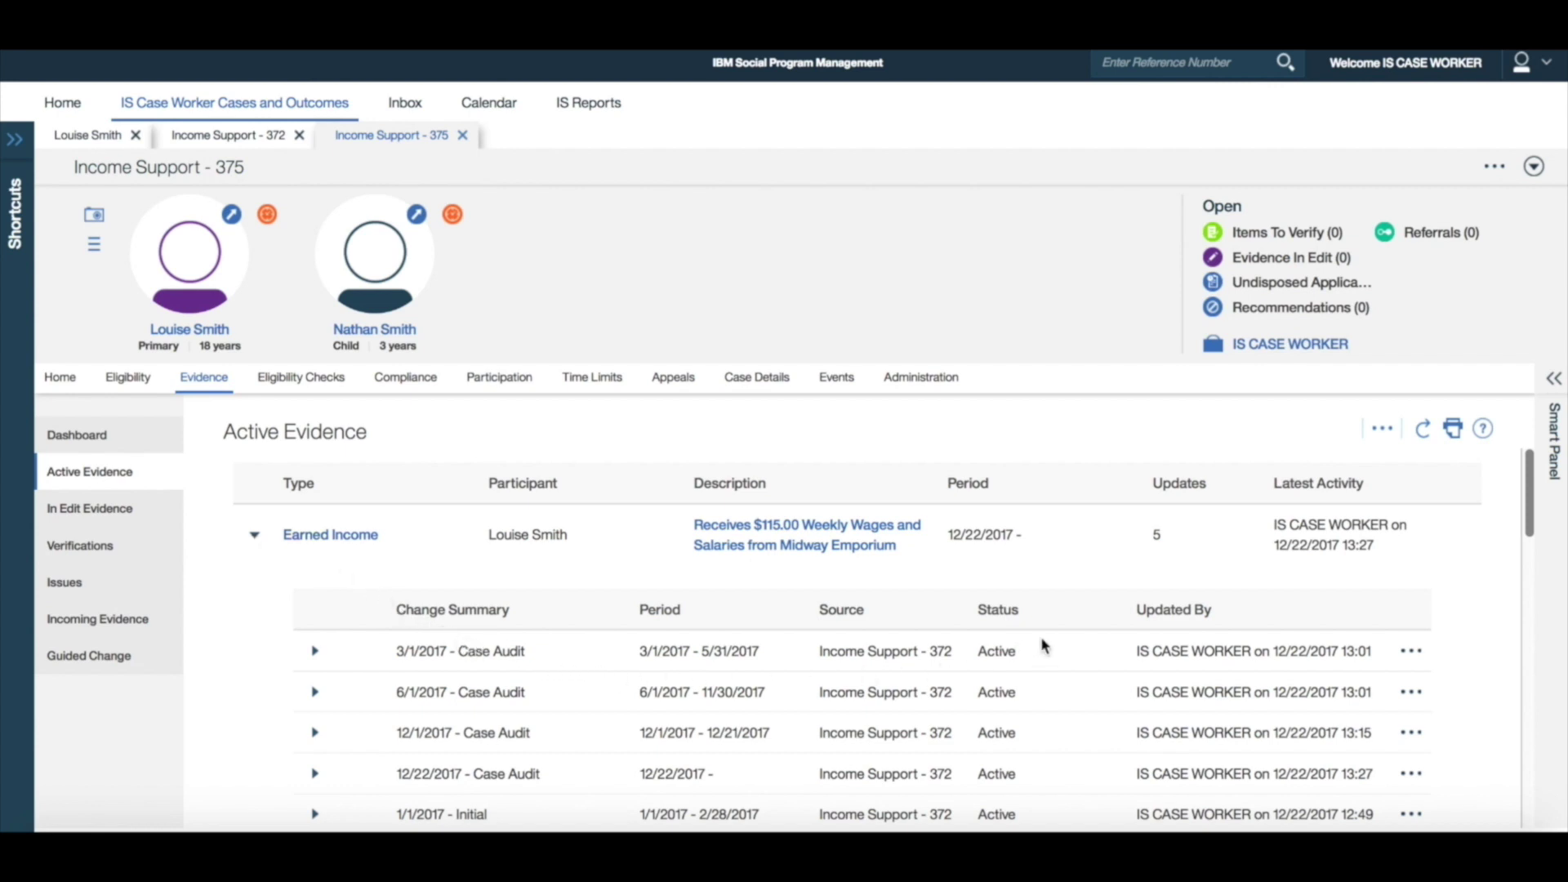
left_click_drag(1532, 510, 1532, 537)
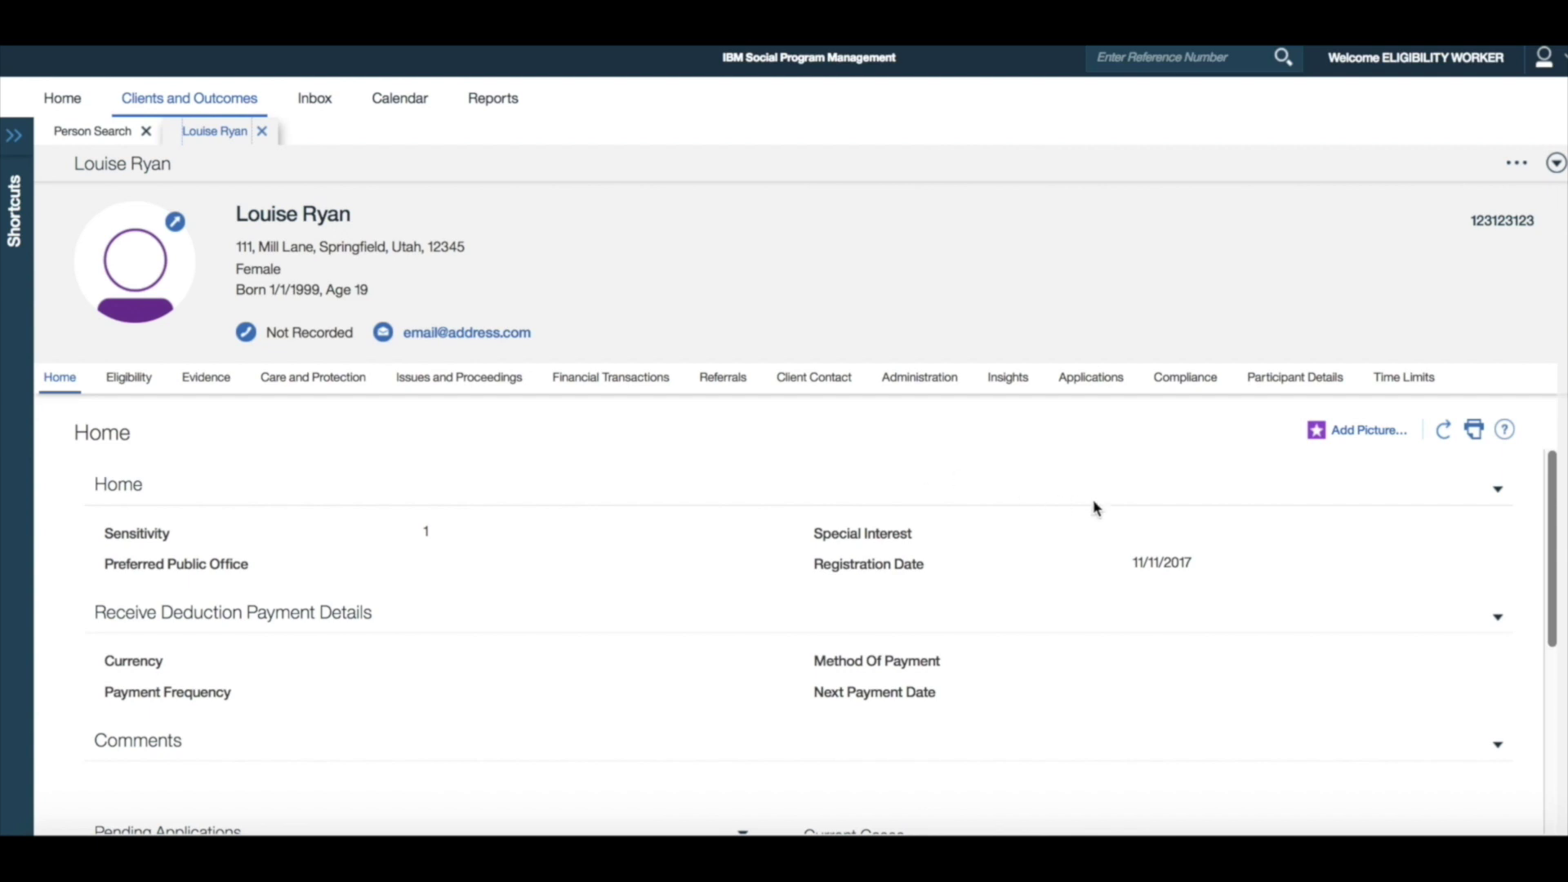
On case 266's active evidence, open the 12/1/2017 $100.00 weekly Earned Income record for editing.
left_click_drag(1551, 575, 1523, 760)
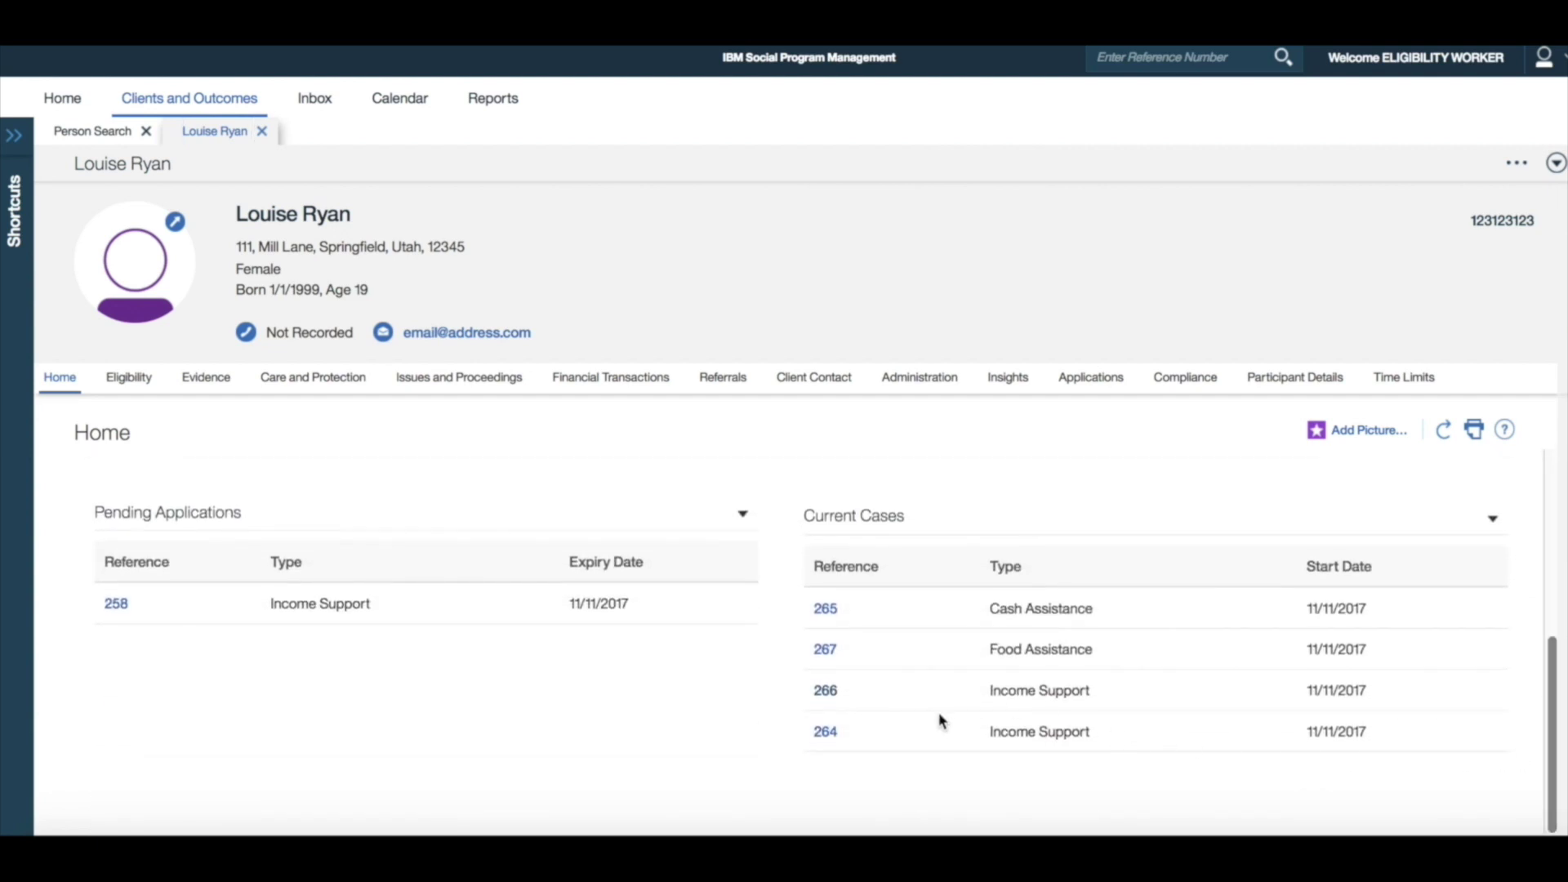
left_click(825, 691)
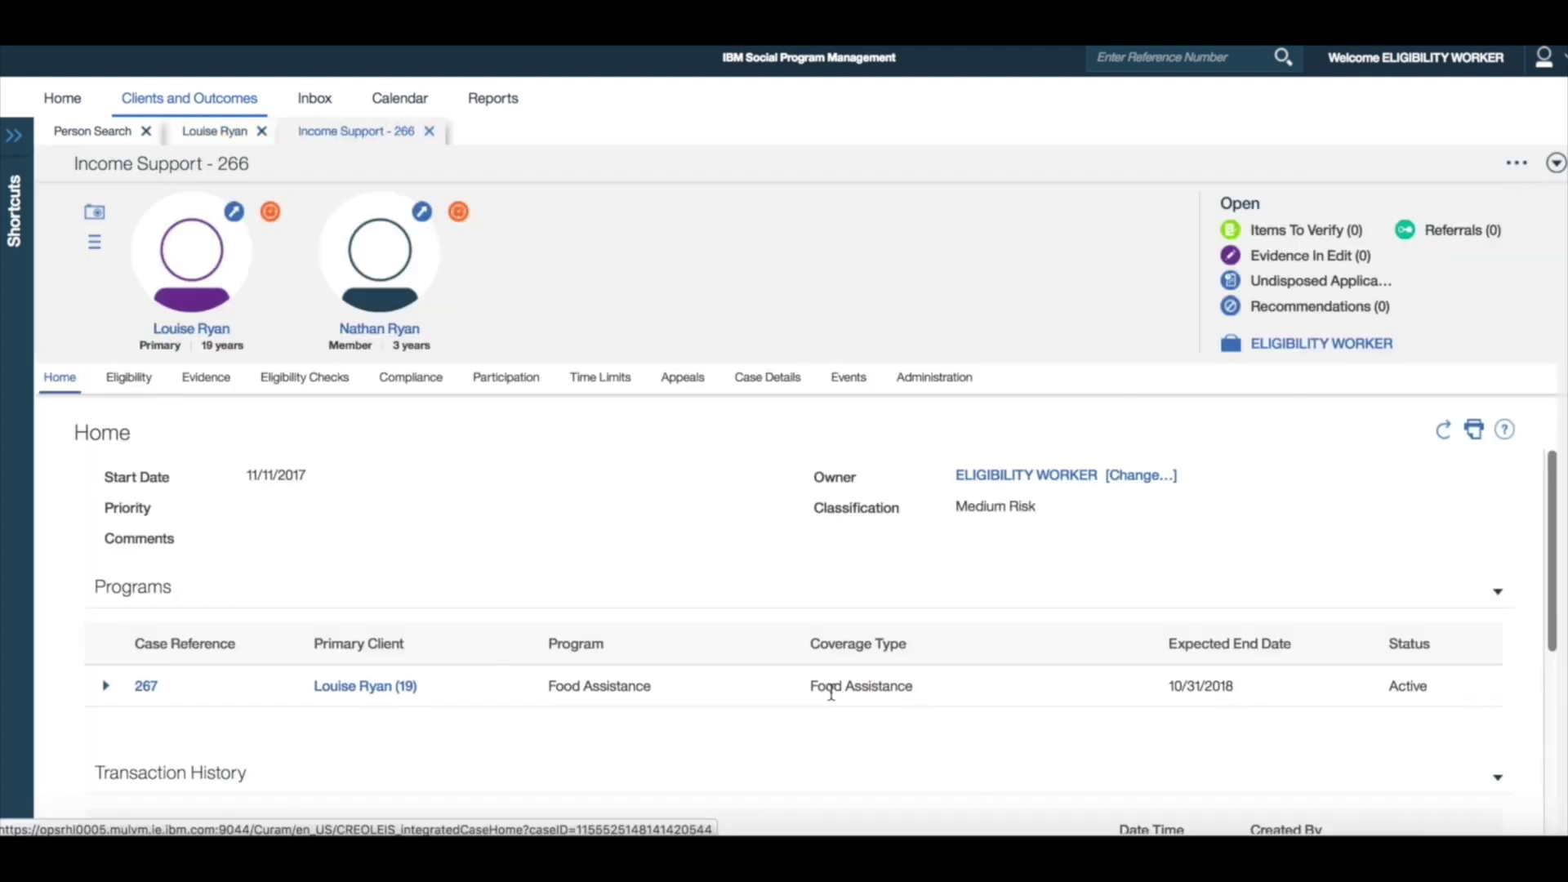
left_click(217, 380)
left_click(137, 480)
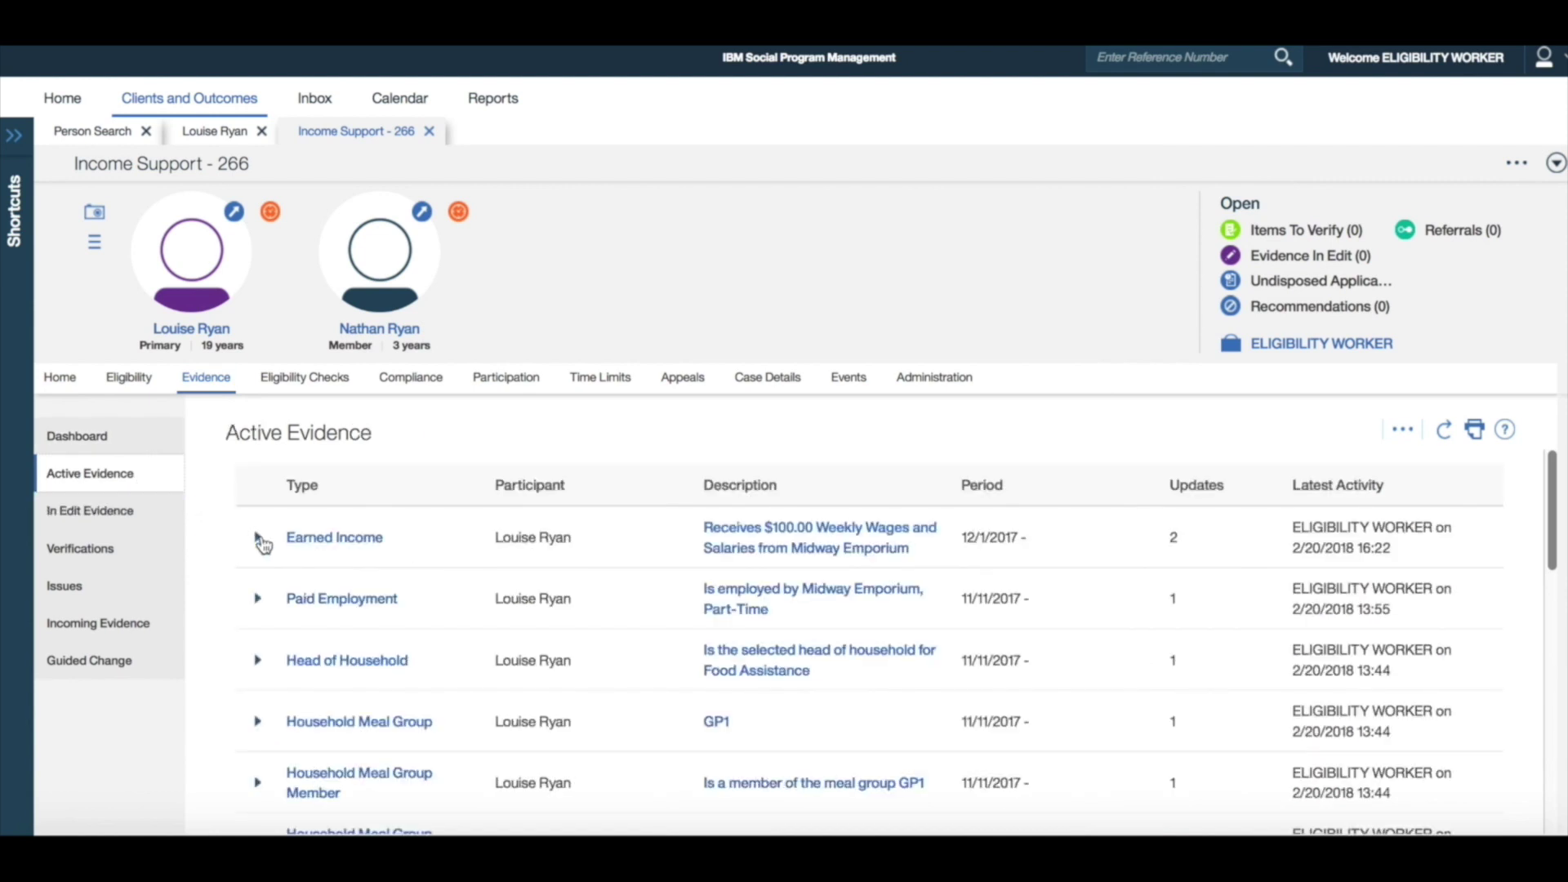
left_click(258, 539)
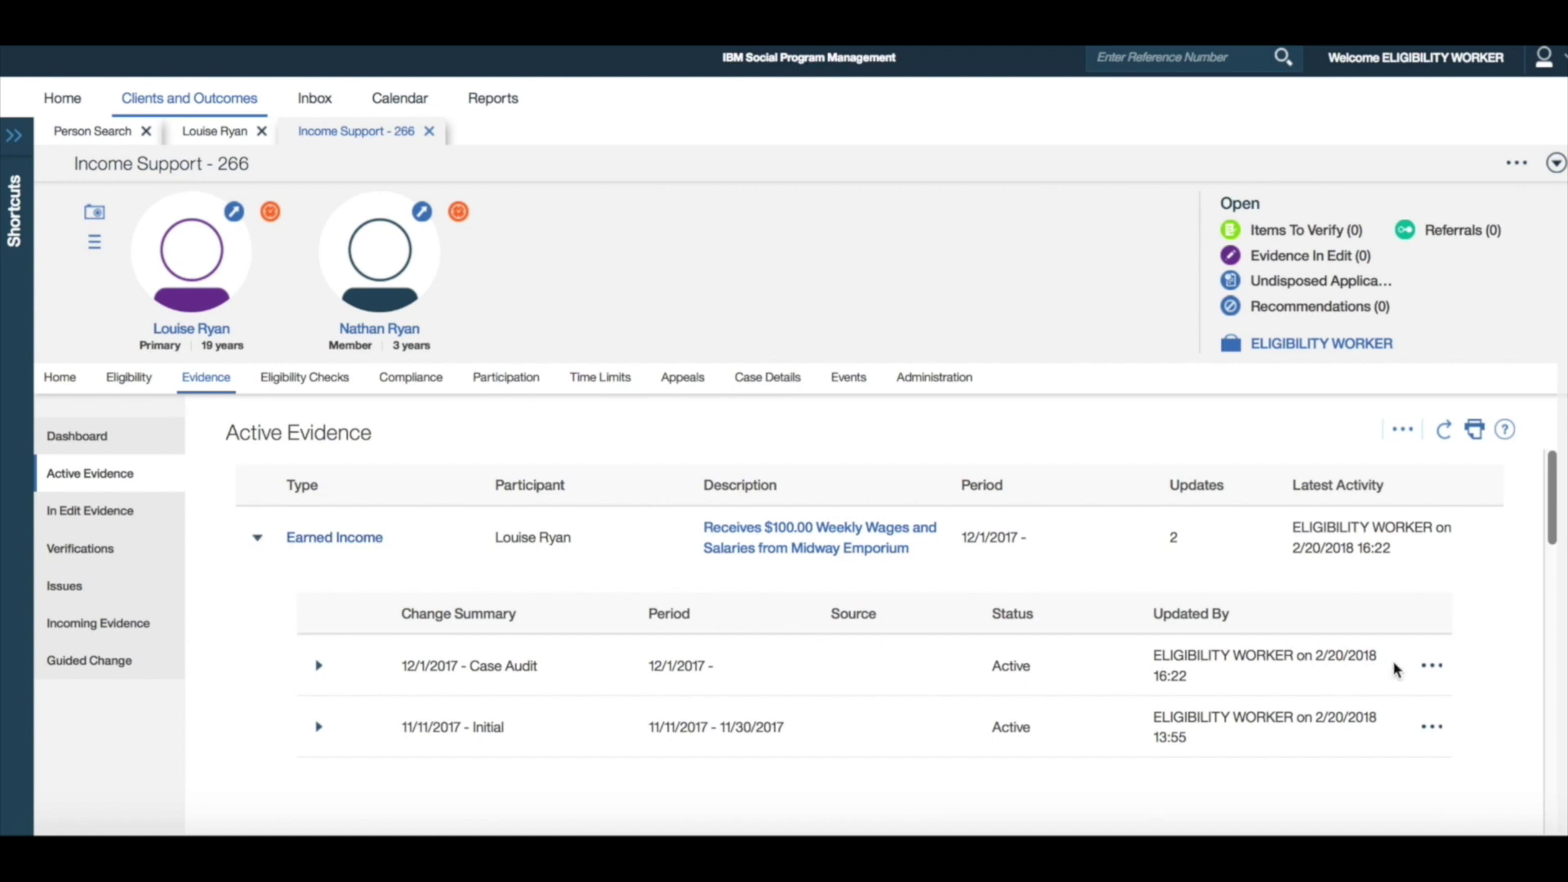
left_click(1427, 672)
left_click(1421, 709)
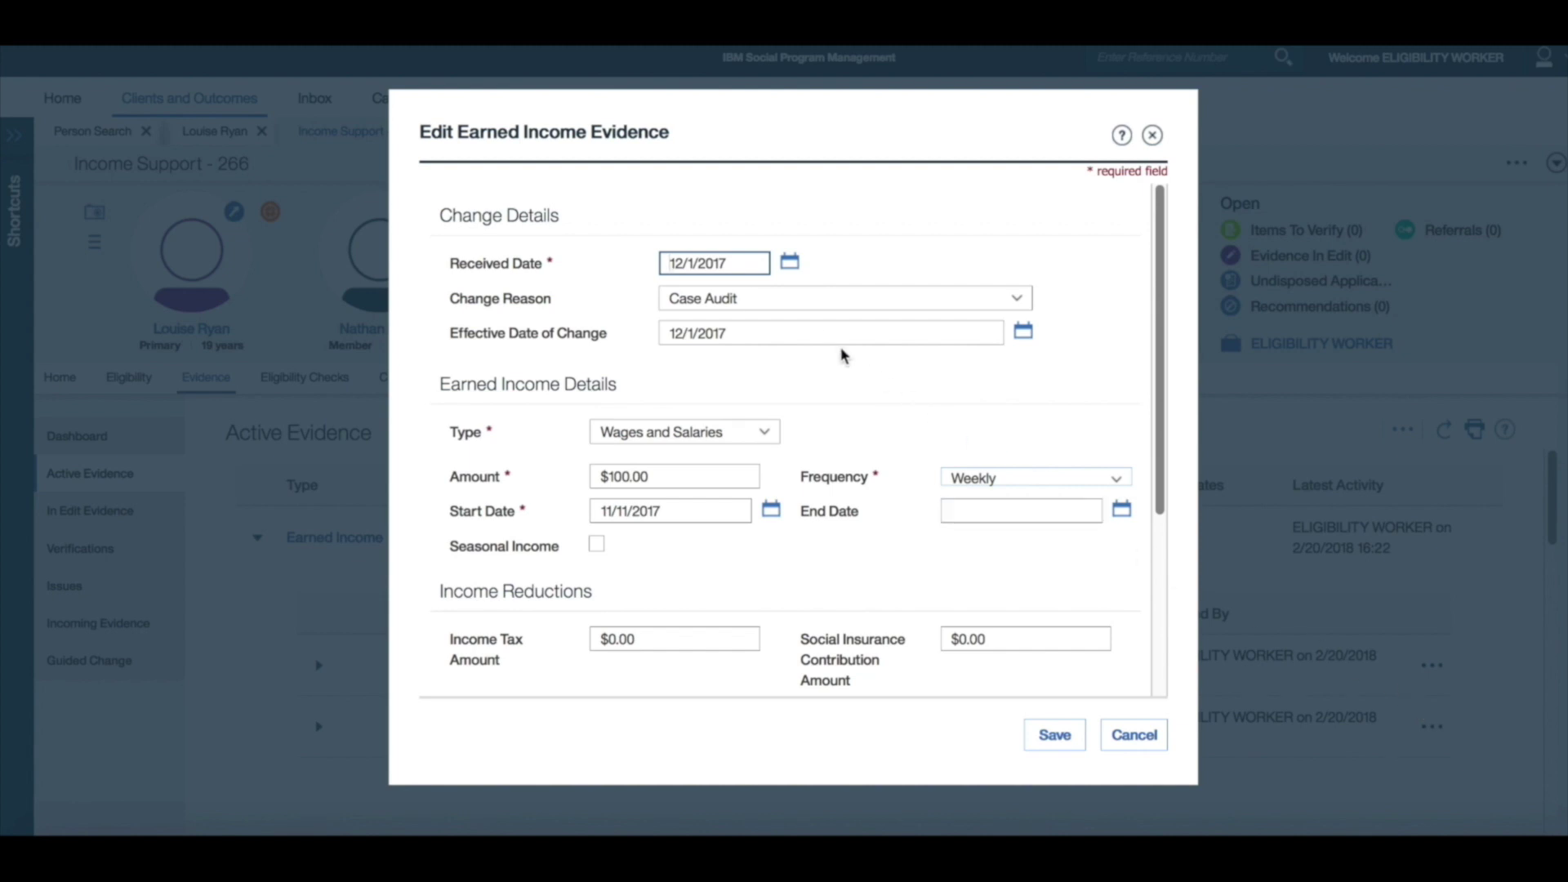
Set received and effective dates to 2/20/2018 and the weekly amount to 105.00, then save.
left_click(737, 265)
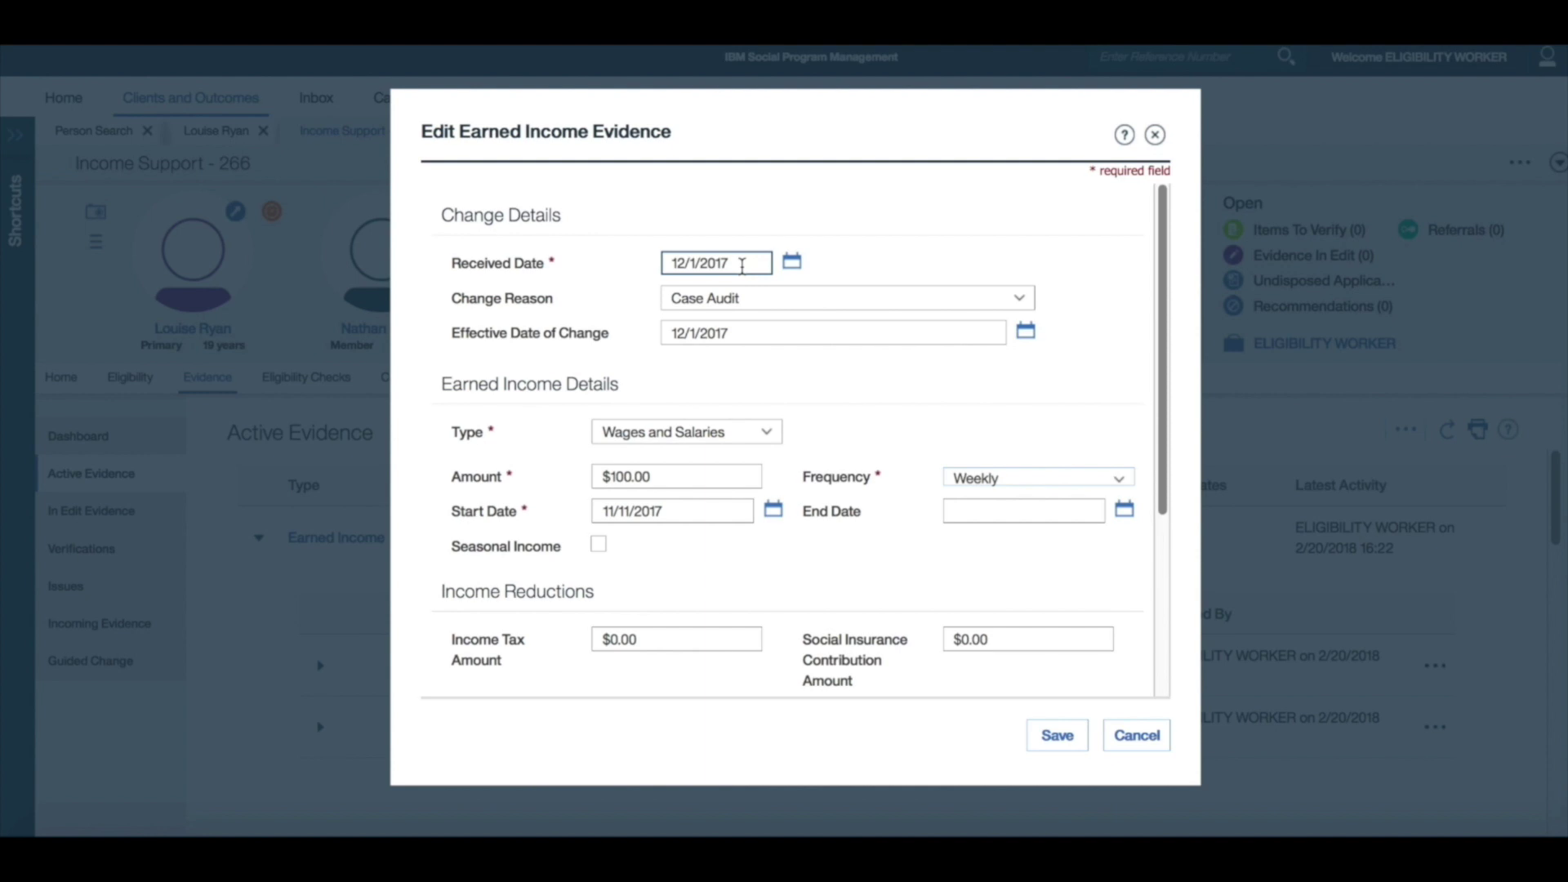
left_click_drag(741, 266, 672, 266)
type("2/20/2018")
left_click(737, 334)
left_click_drag(737, 334, 669, 333)
type("2/20/2018")
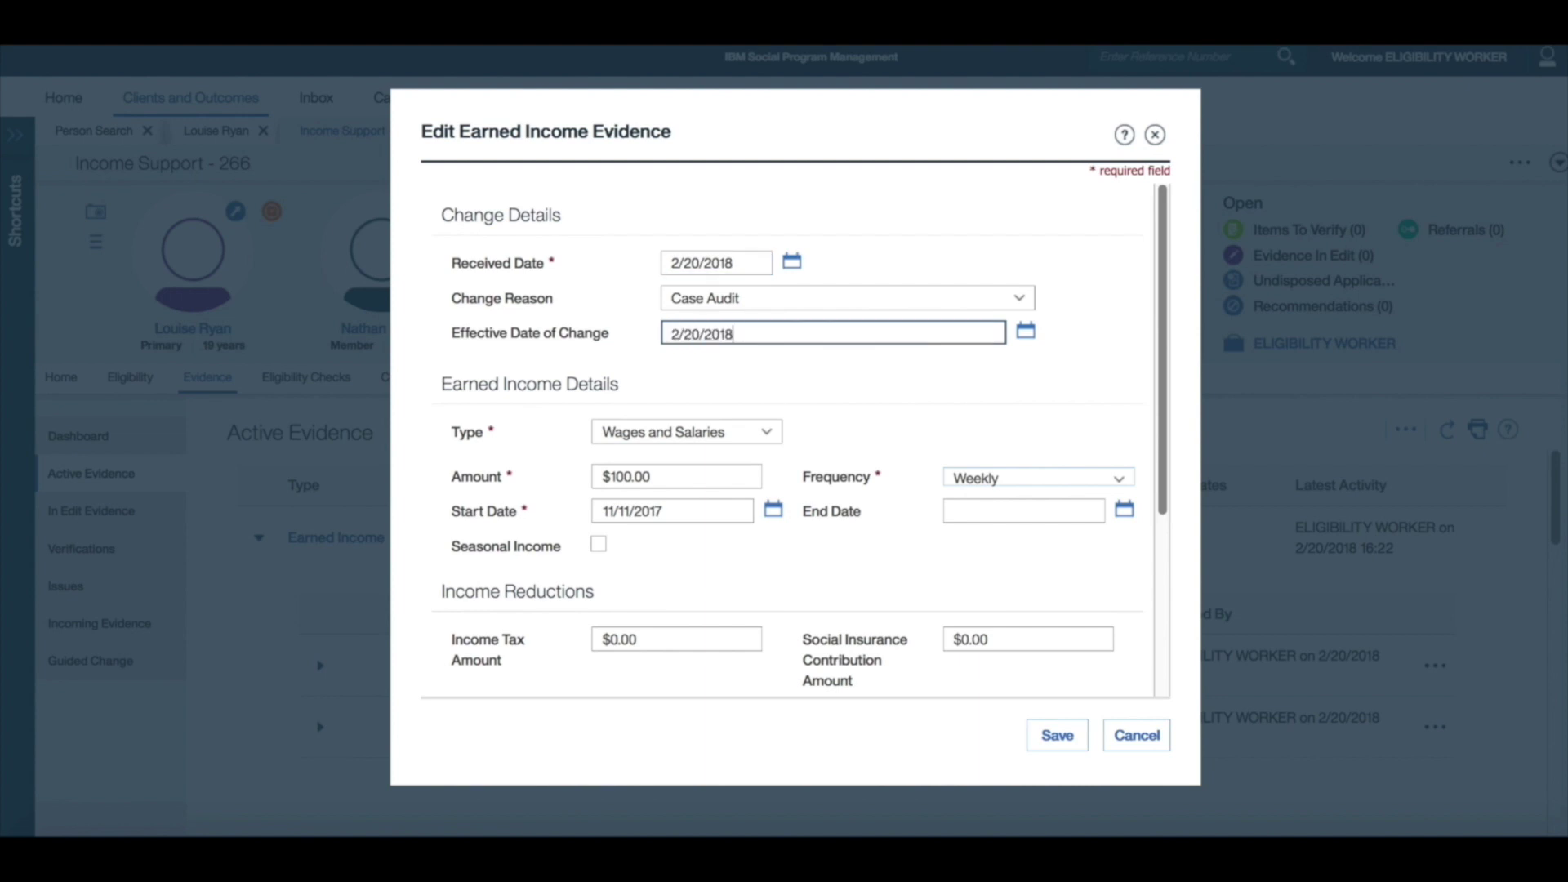
left_click(659, 475)
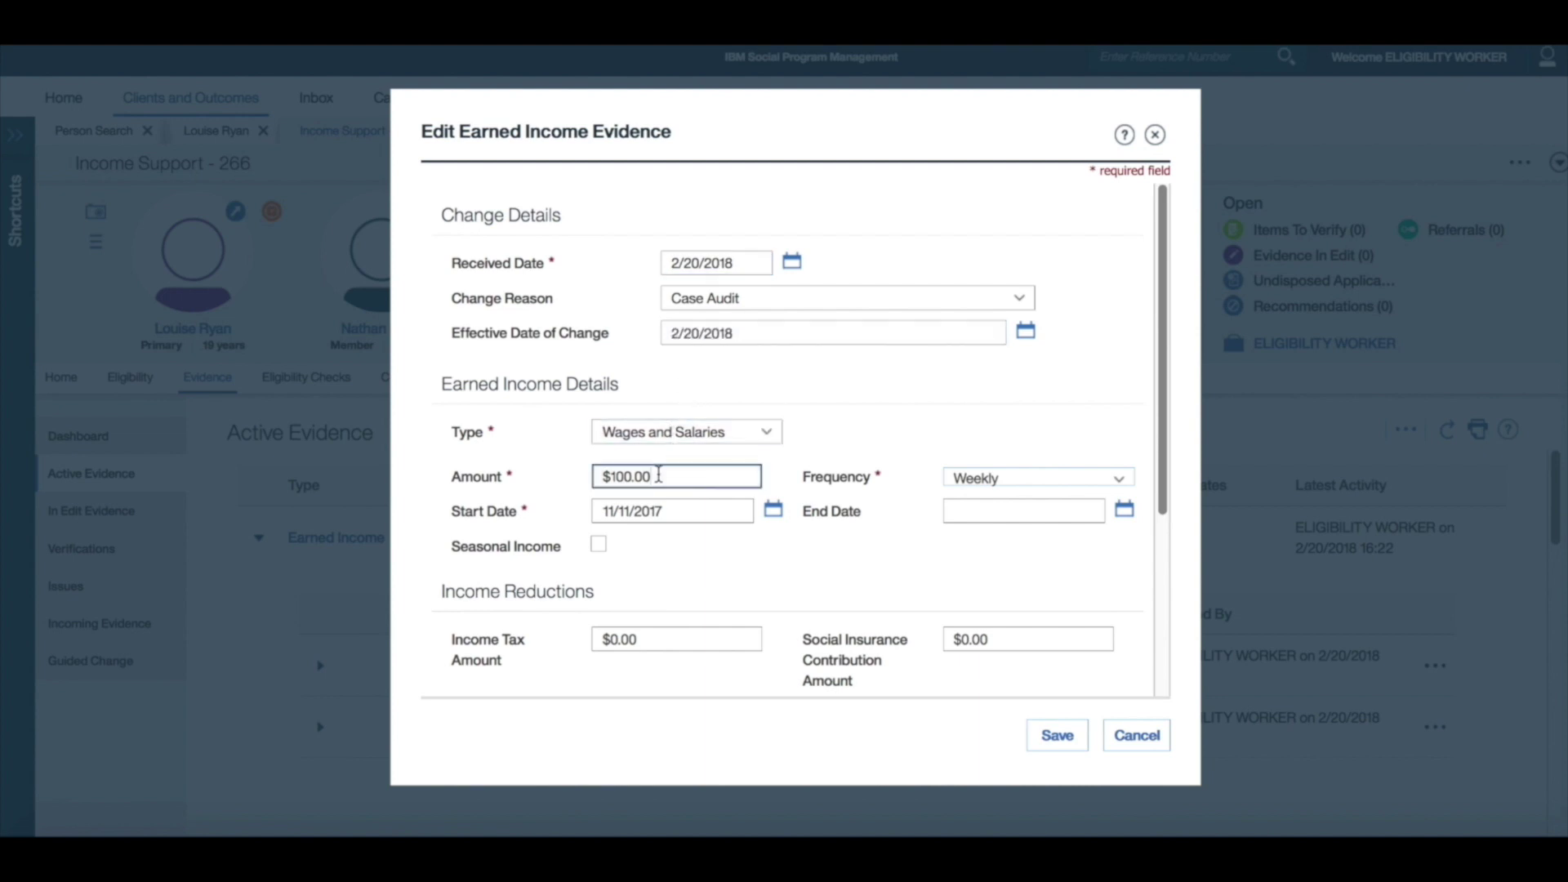
double_click(641, 476)
type("105.00")
left_click(1056, 735)
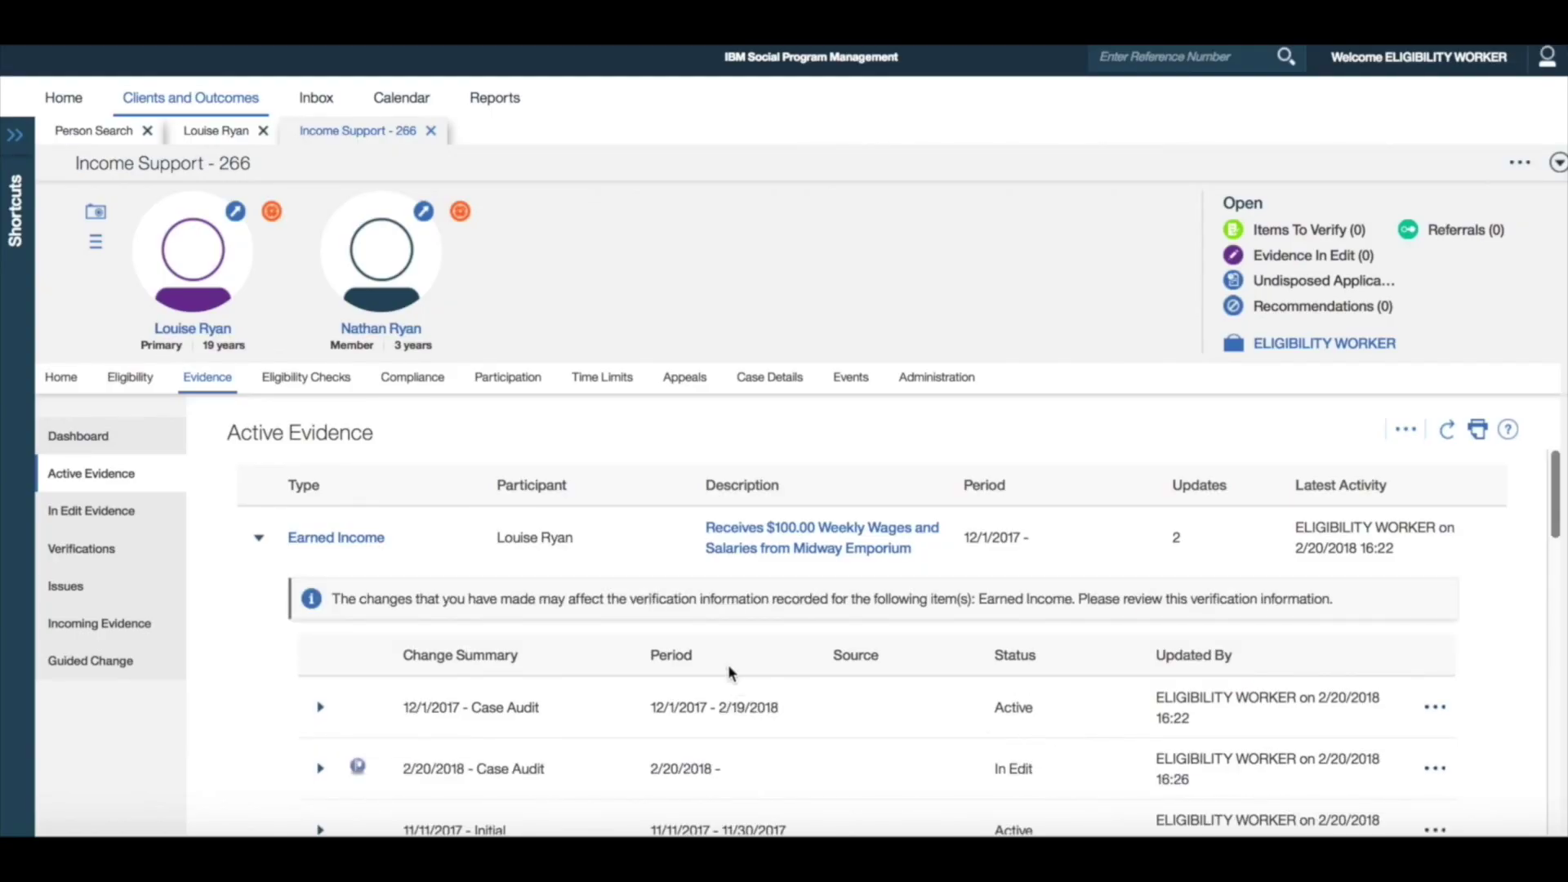
Add proof to case 266's Earned Income verification with the primary client as provider.
left_click(153, 556)
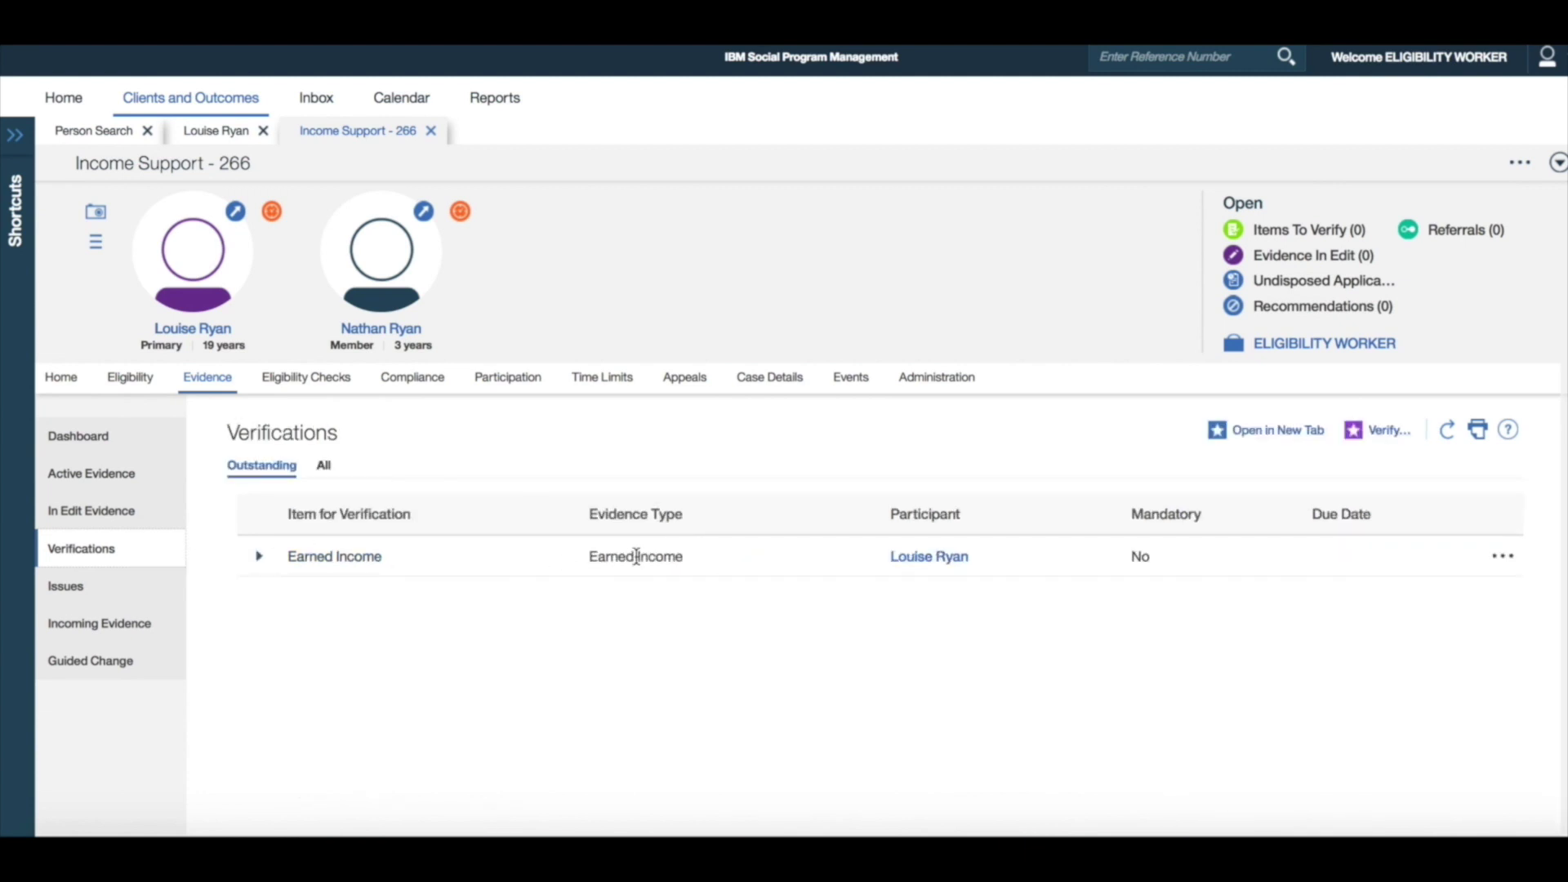
left_click(1501, 556)
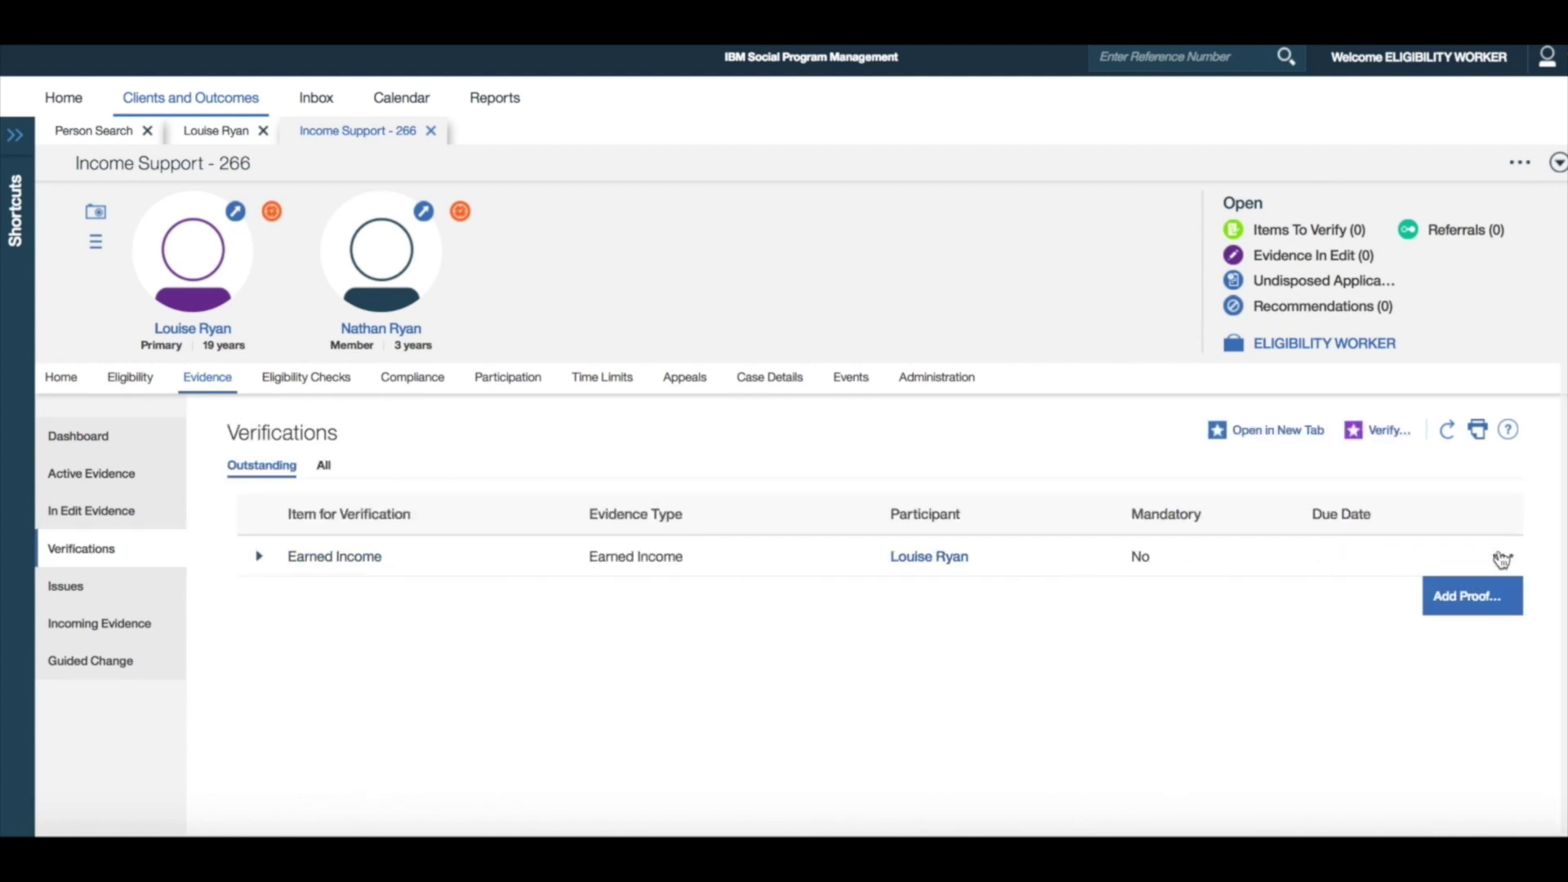
left_click(1493, 589)
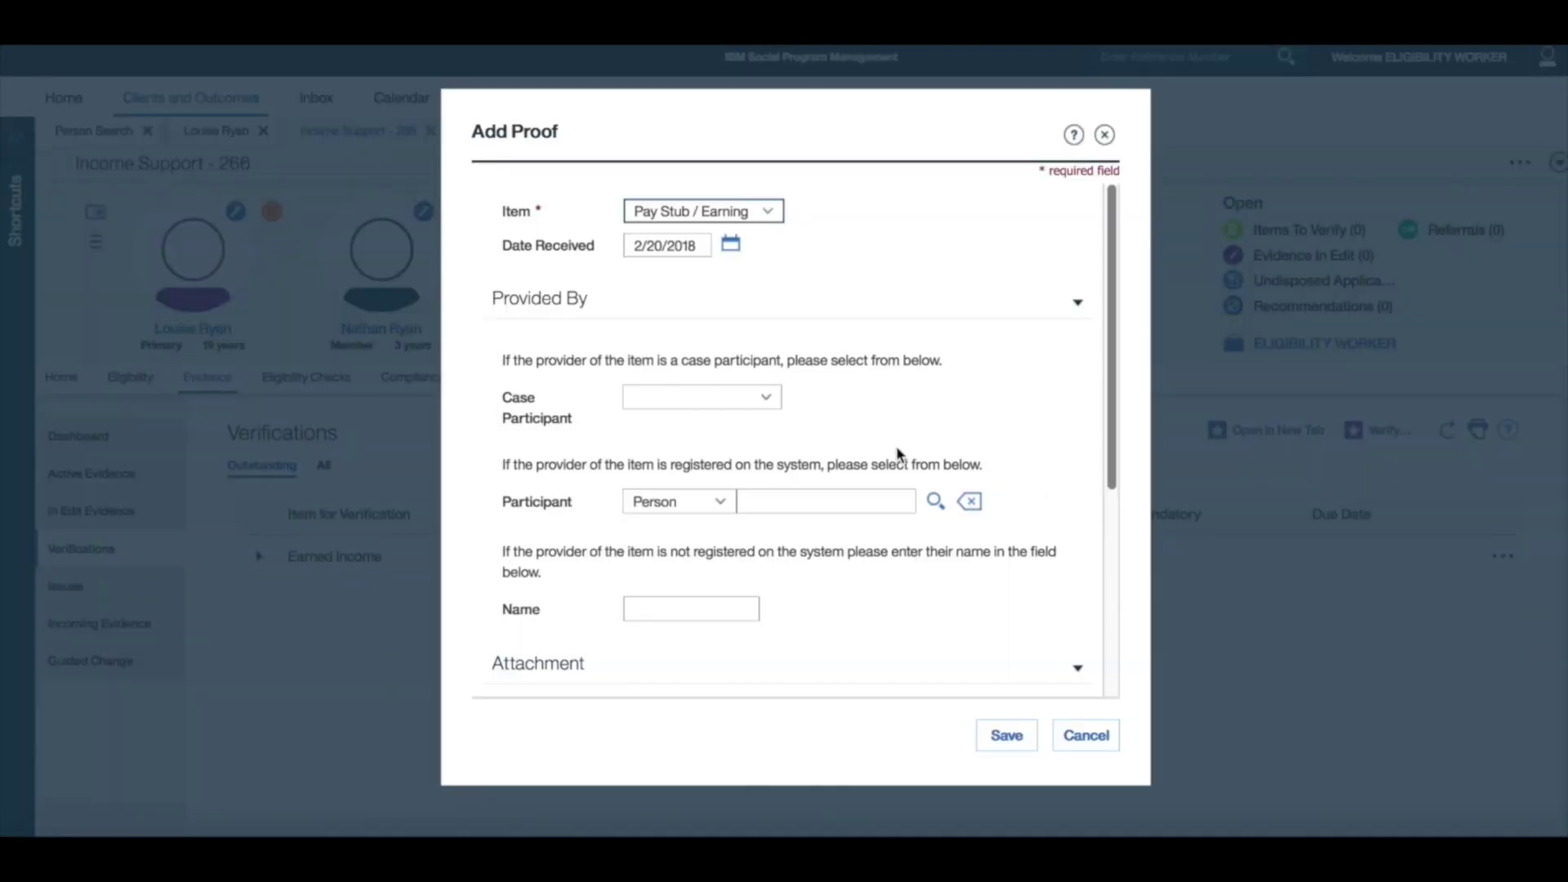
left_click(765, 398)
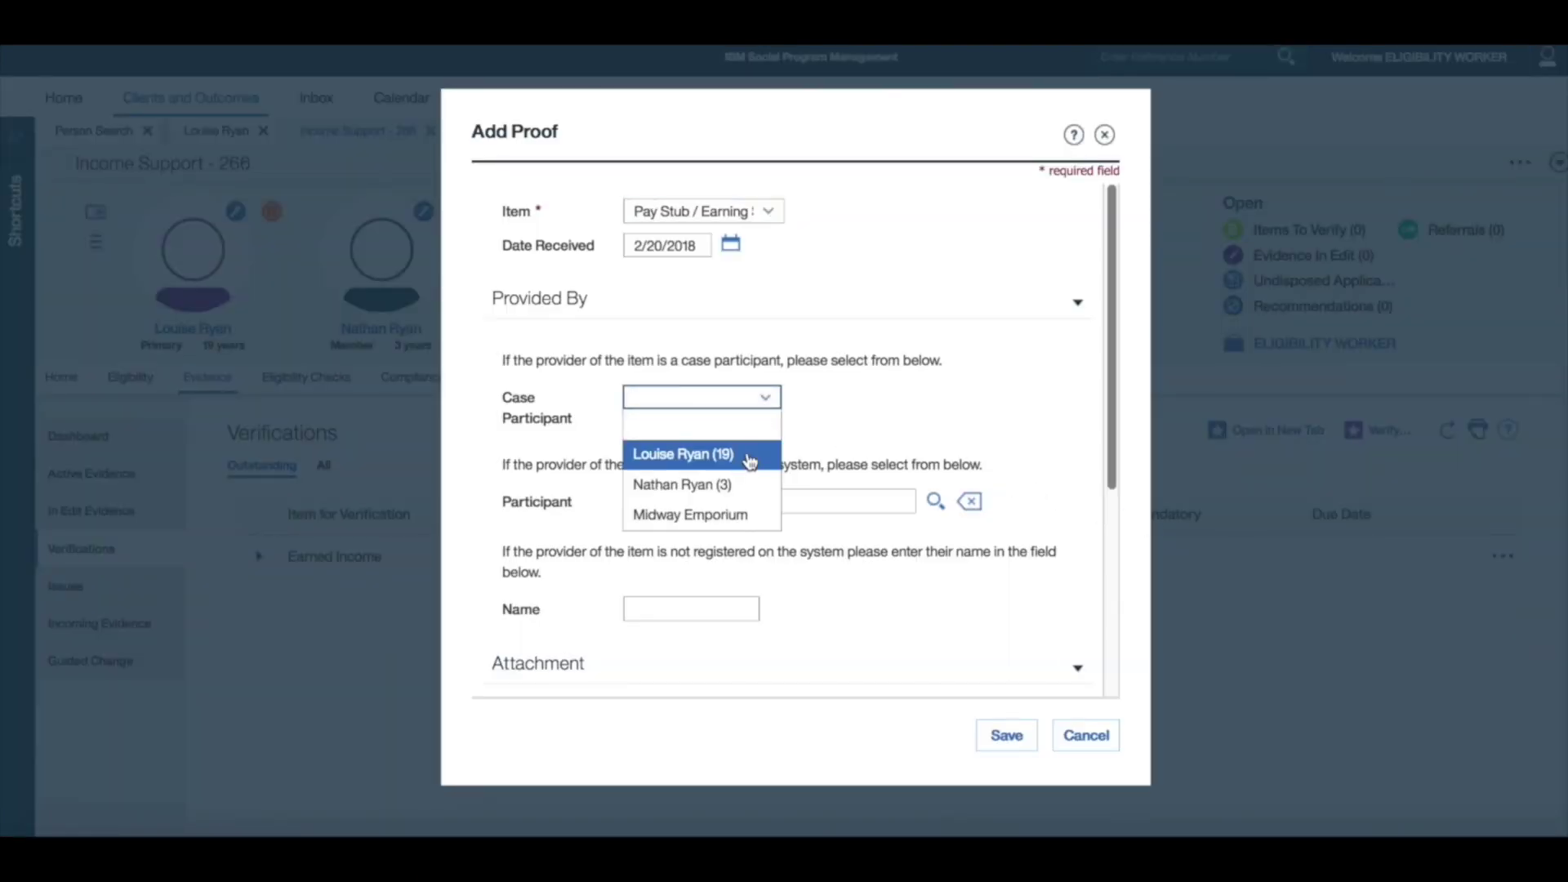
left_click(745, 453)
left_click(1006, 735)
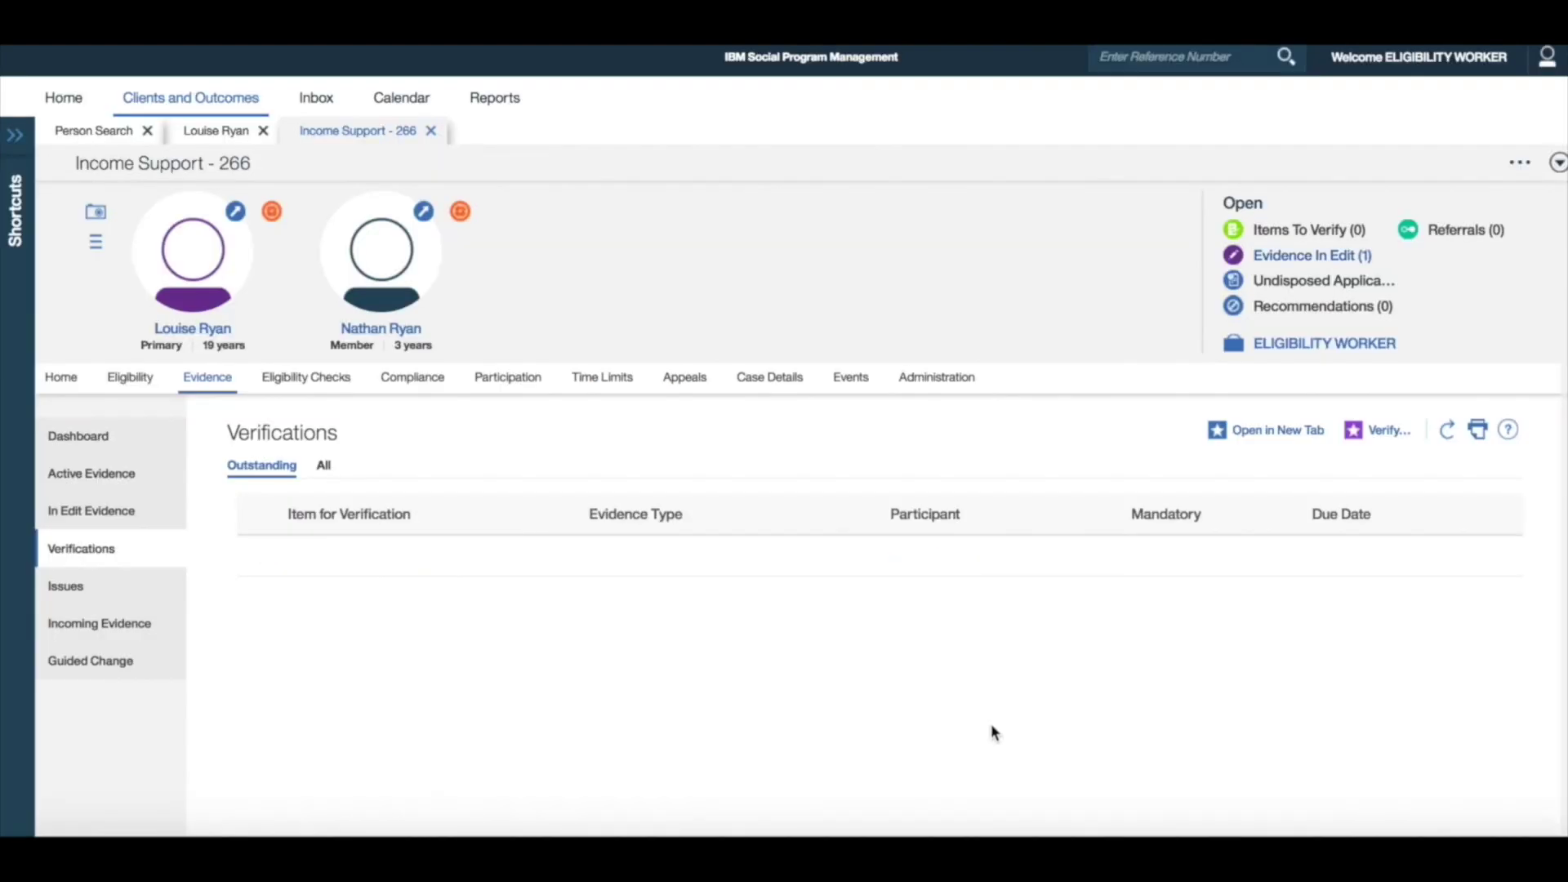
Apply case 266's in-edit $105.00 weekly Earned Income change from In Edit Evidence.
left_click(149, 511)
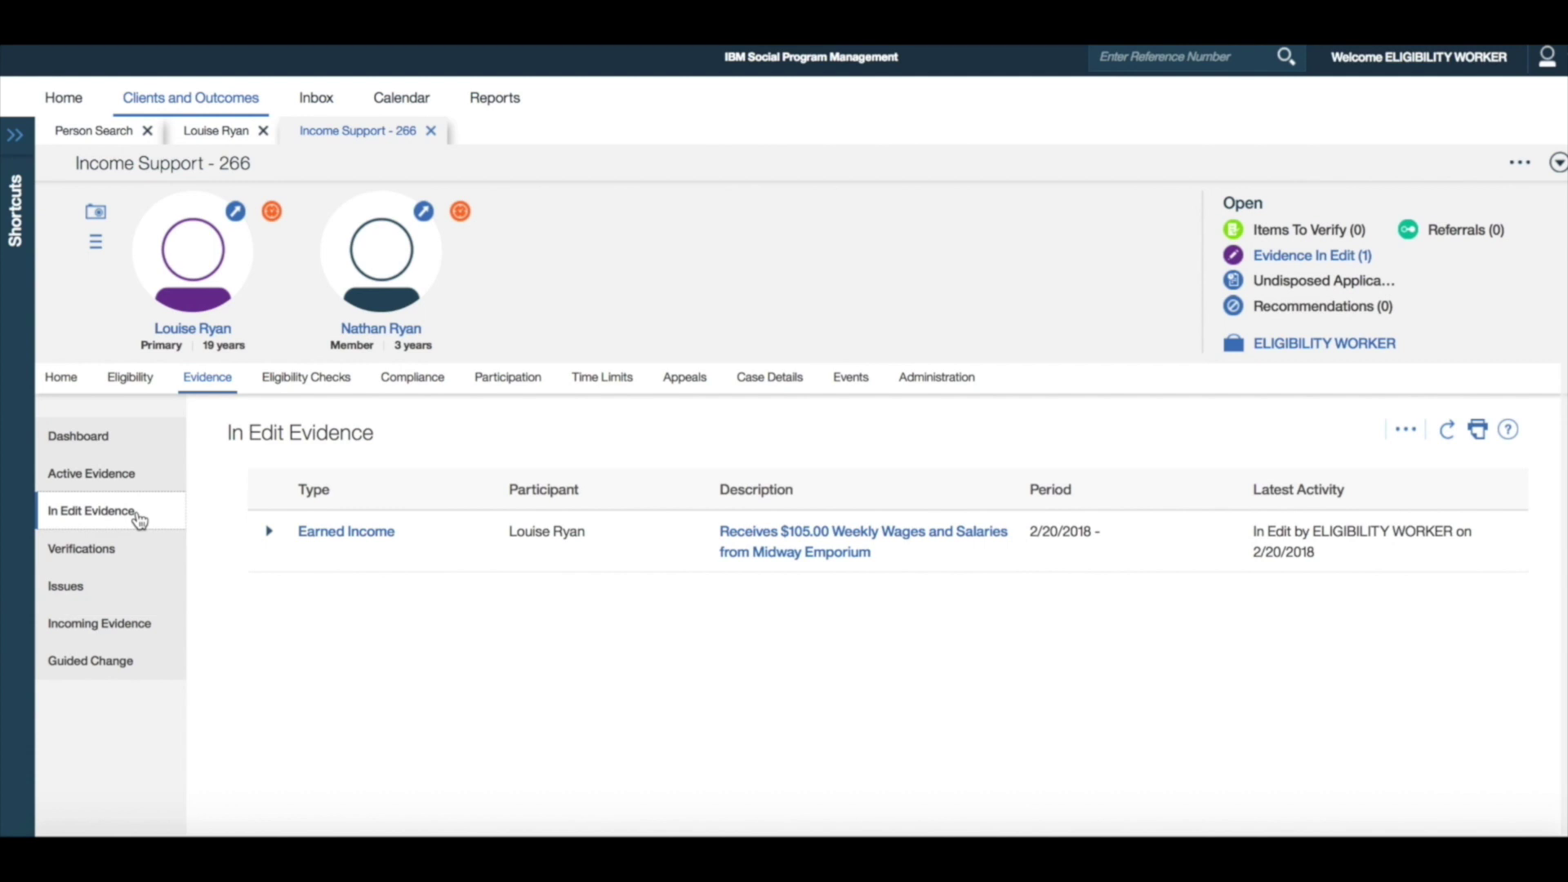
left_click(1404, 431)
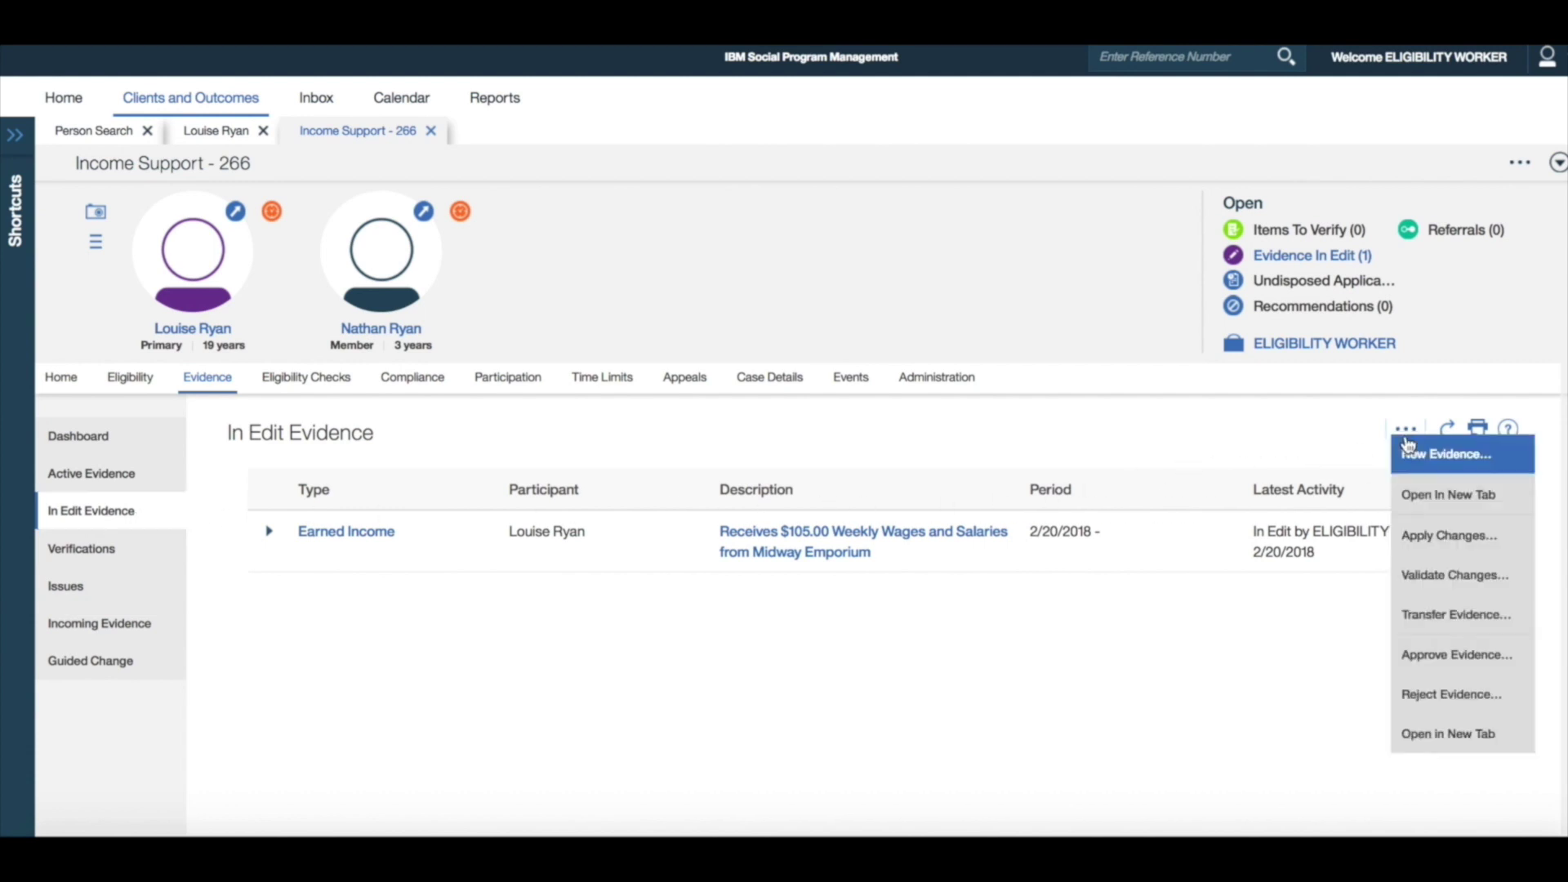
left_click(1429, 537)
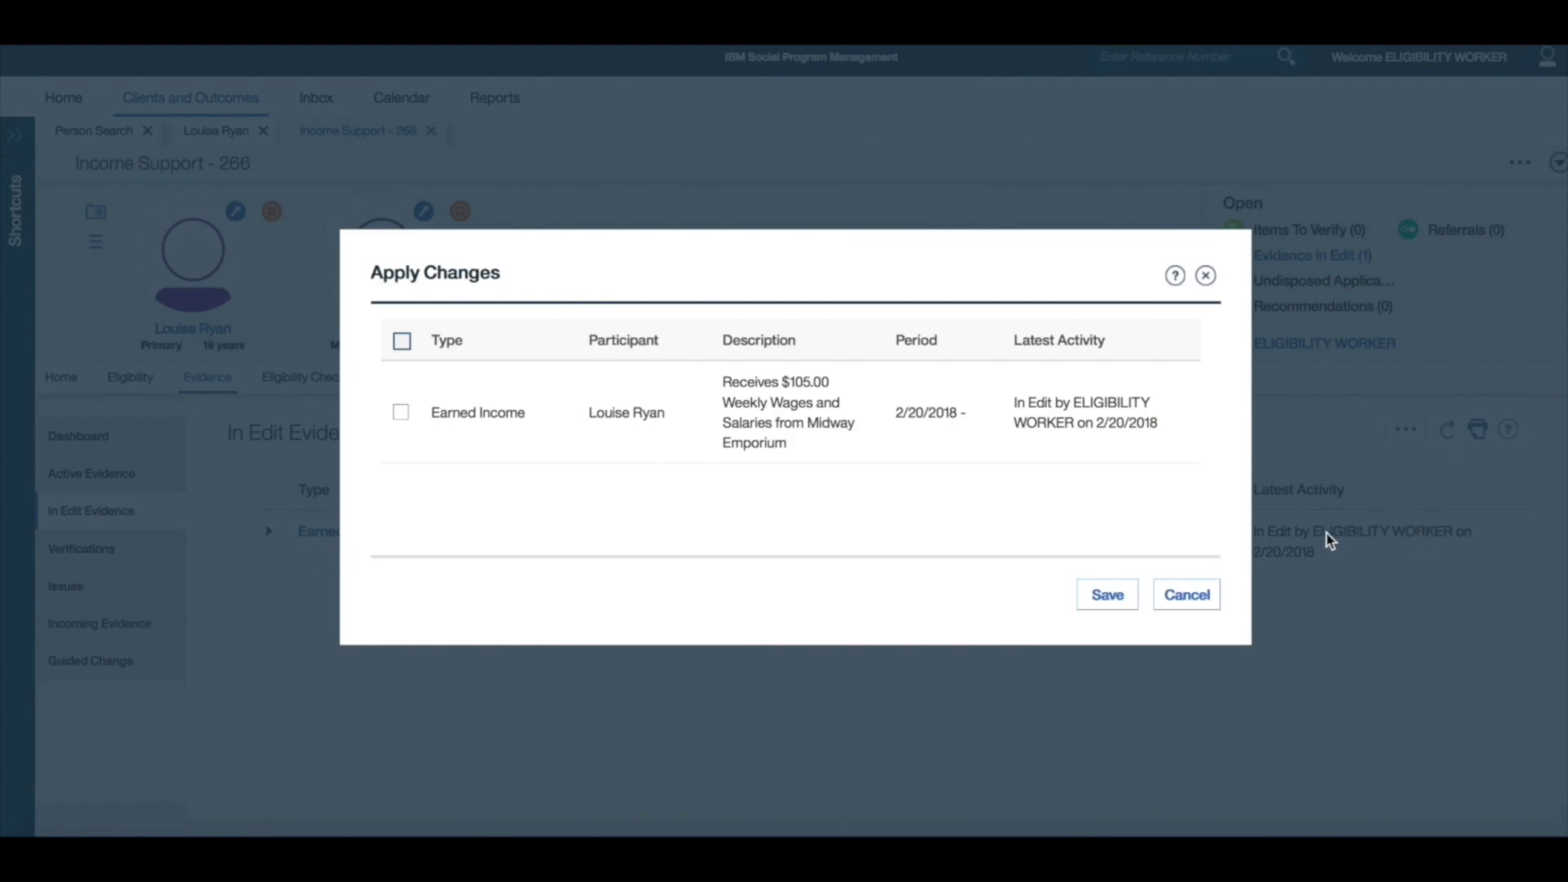
left_click(401, 413)
left_click(1099, 597)
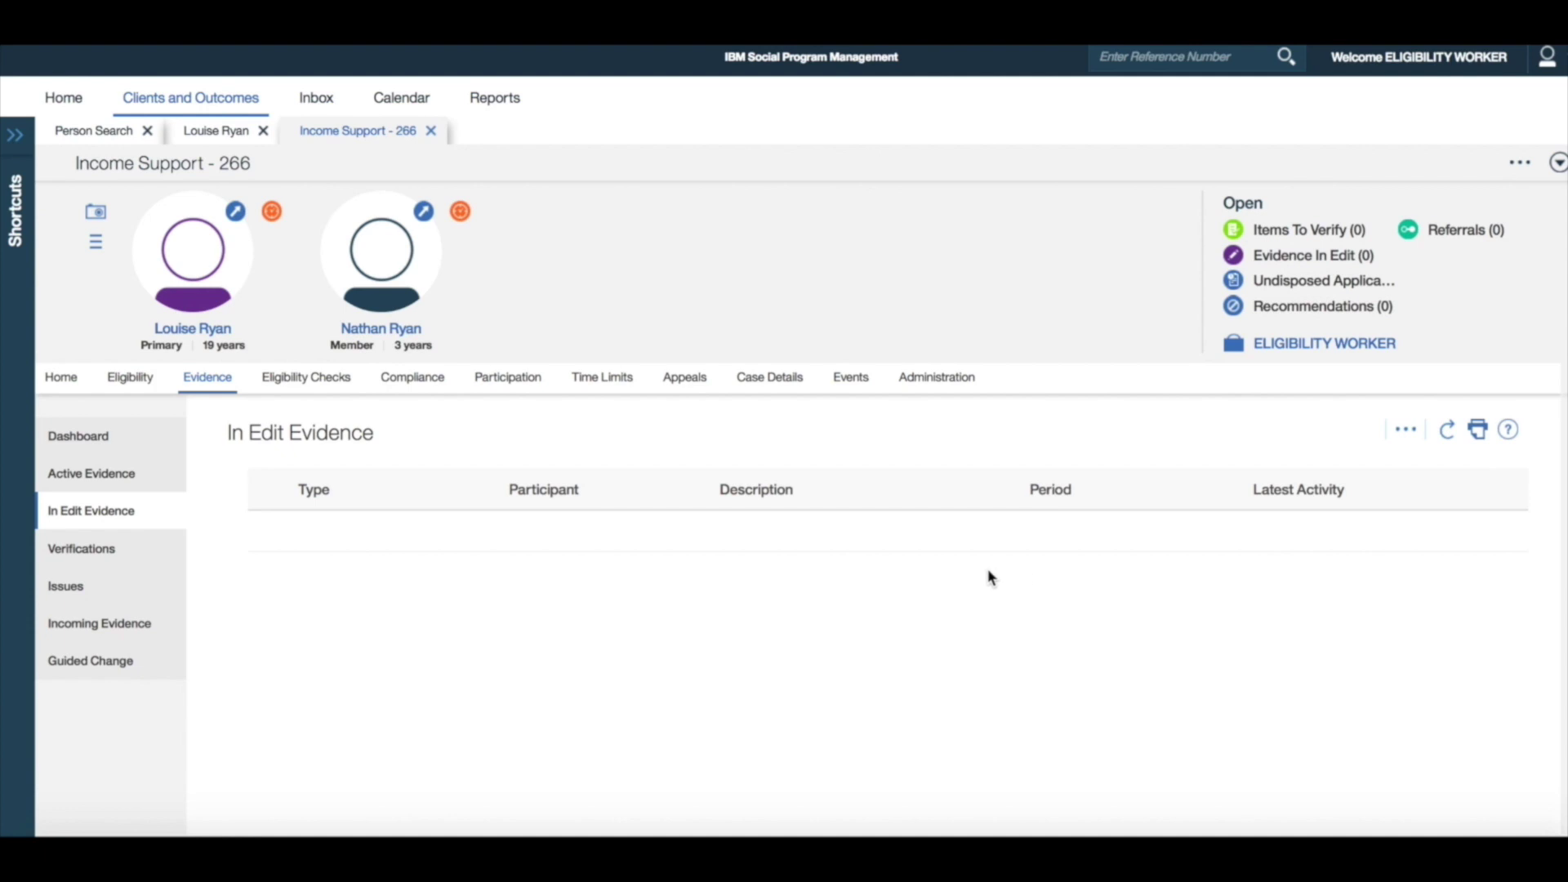
Review case 266's eligibility timeline, then show the client's current cases 265, 267, 266 and 264.
left_click(134, 379)
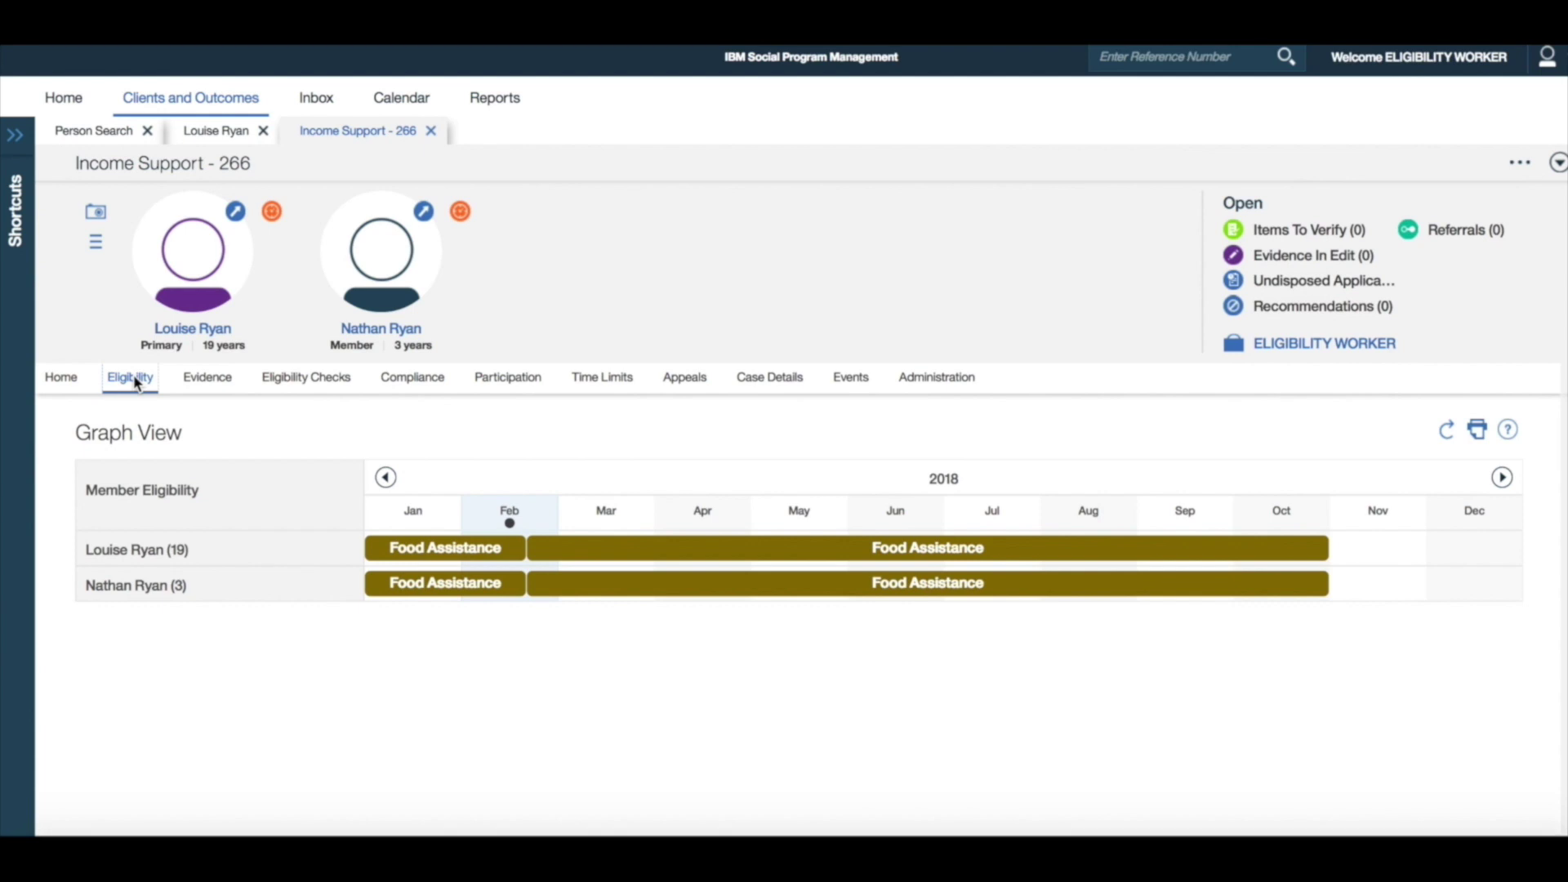
left_click(219, 130)
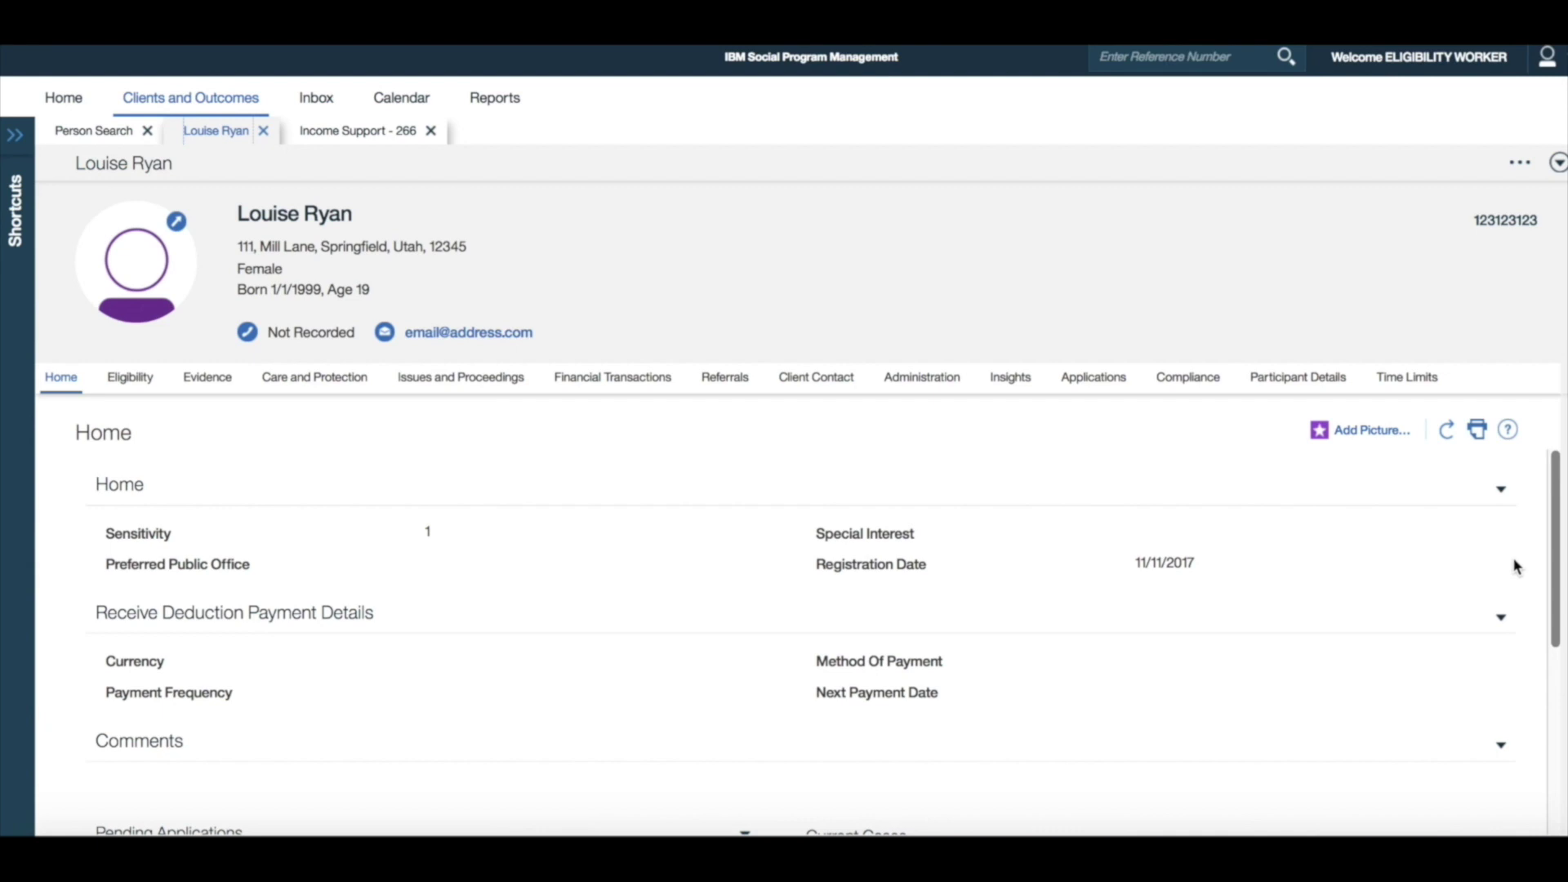
left_click_drag(1558, 566, 1549, 751)
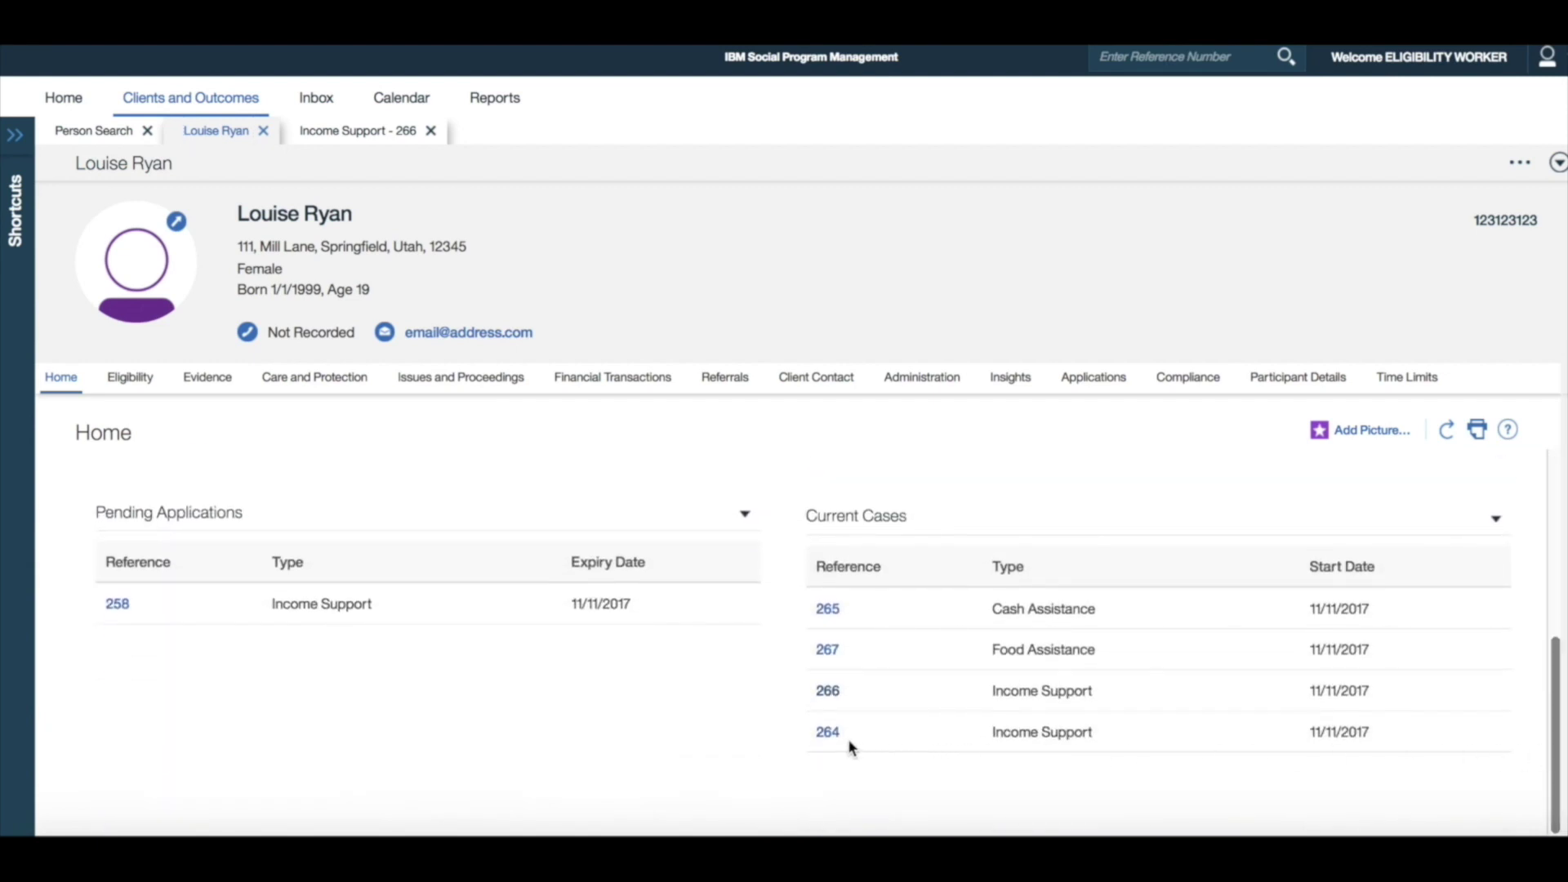
Open case 264's Incoming Evidence and expand the shared Paid Employment > Earned Income record from case 266.
left_click(827, 733)
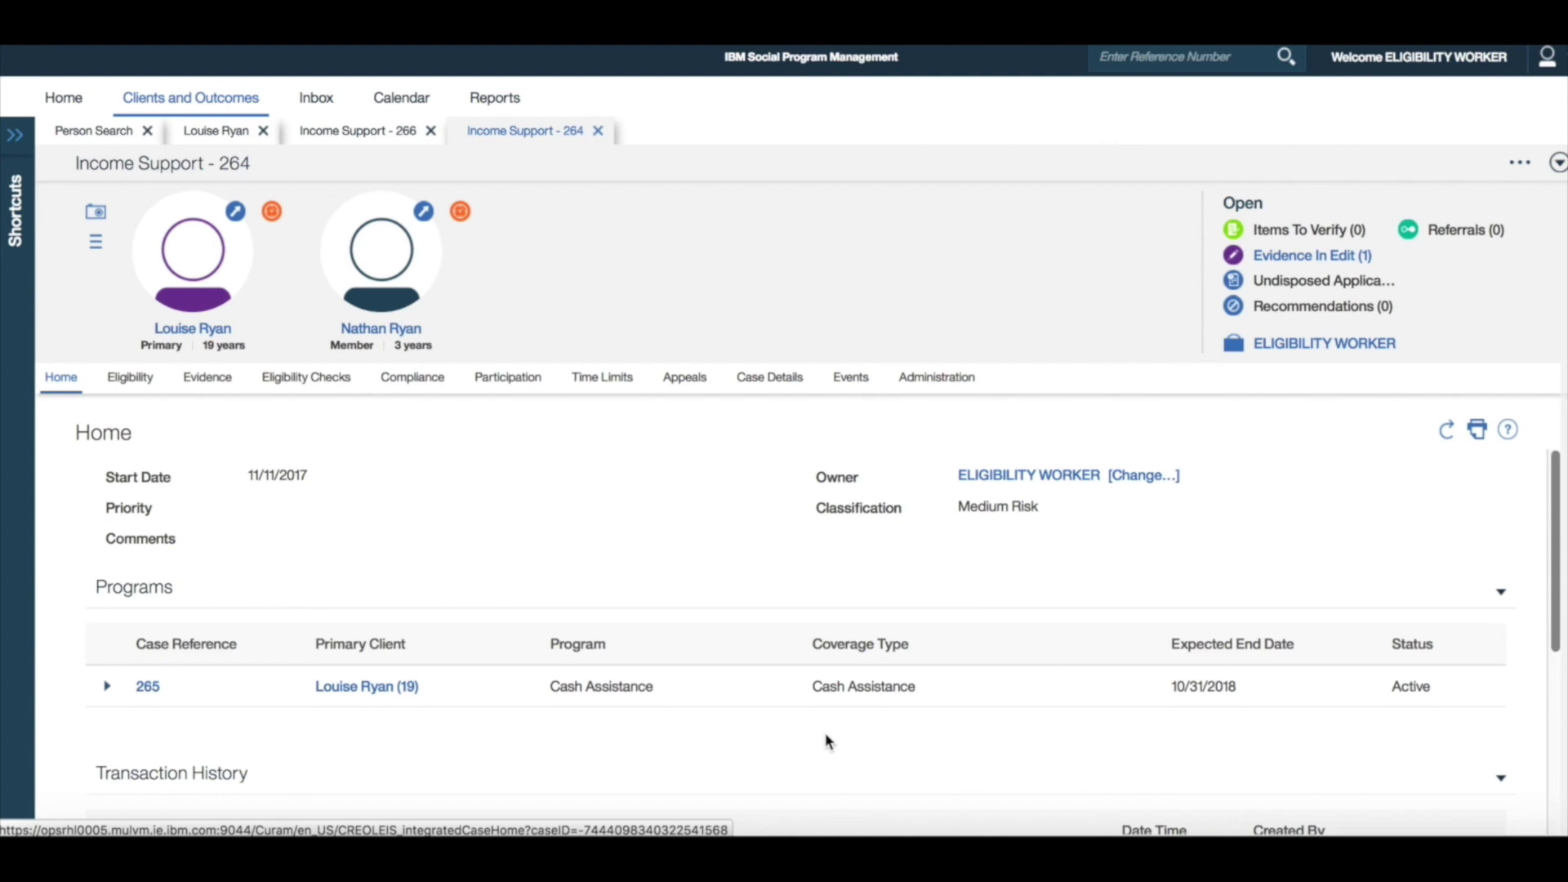
left_click(214, 384)
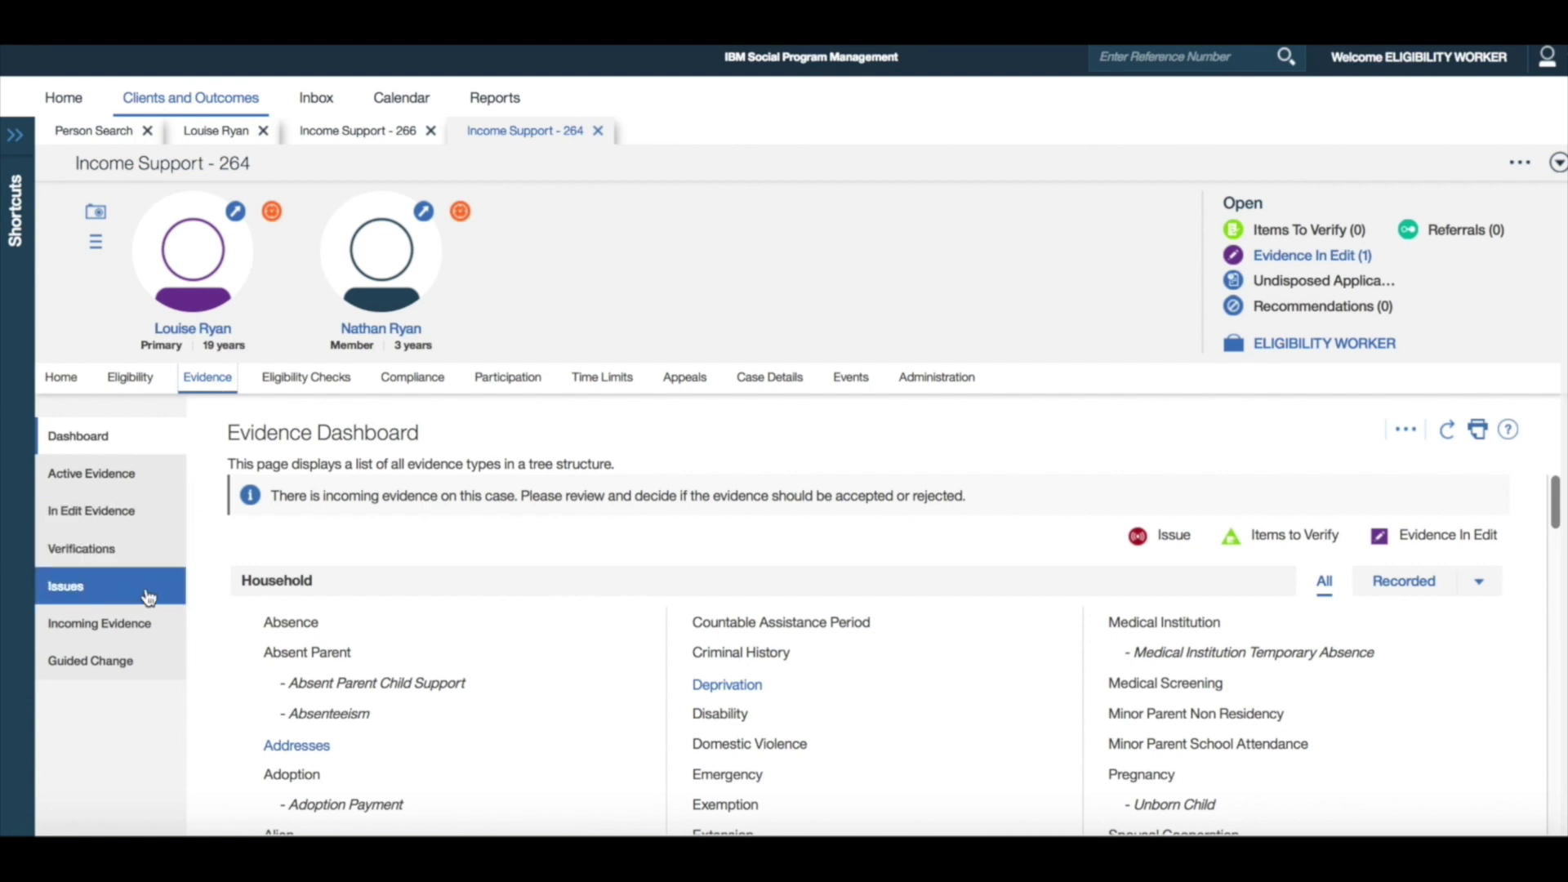
left_click(141, 624)
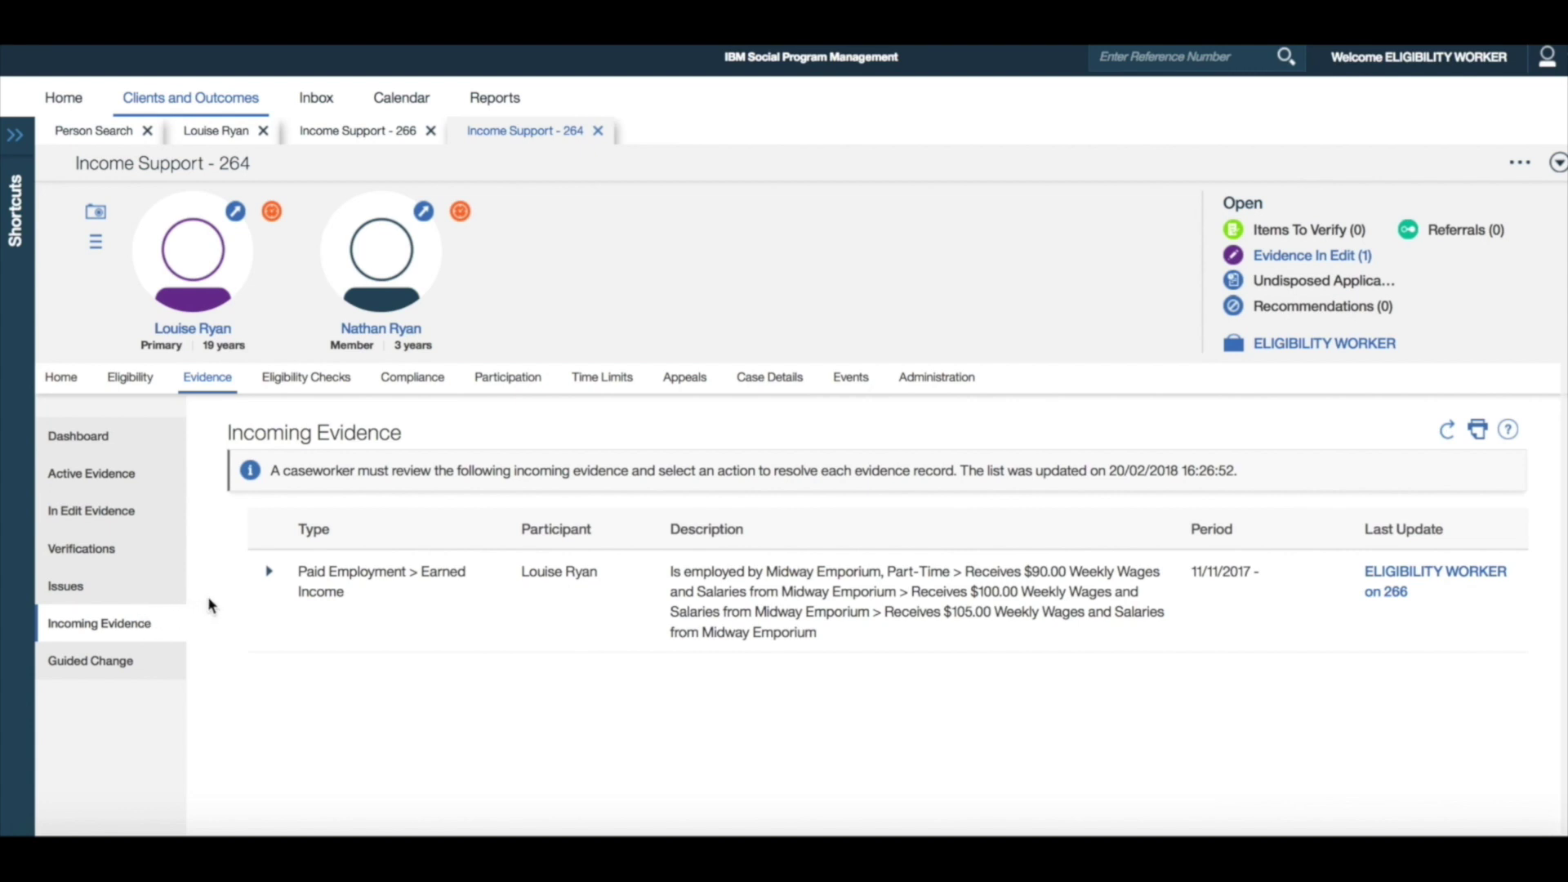
left_click(269, 572)
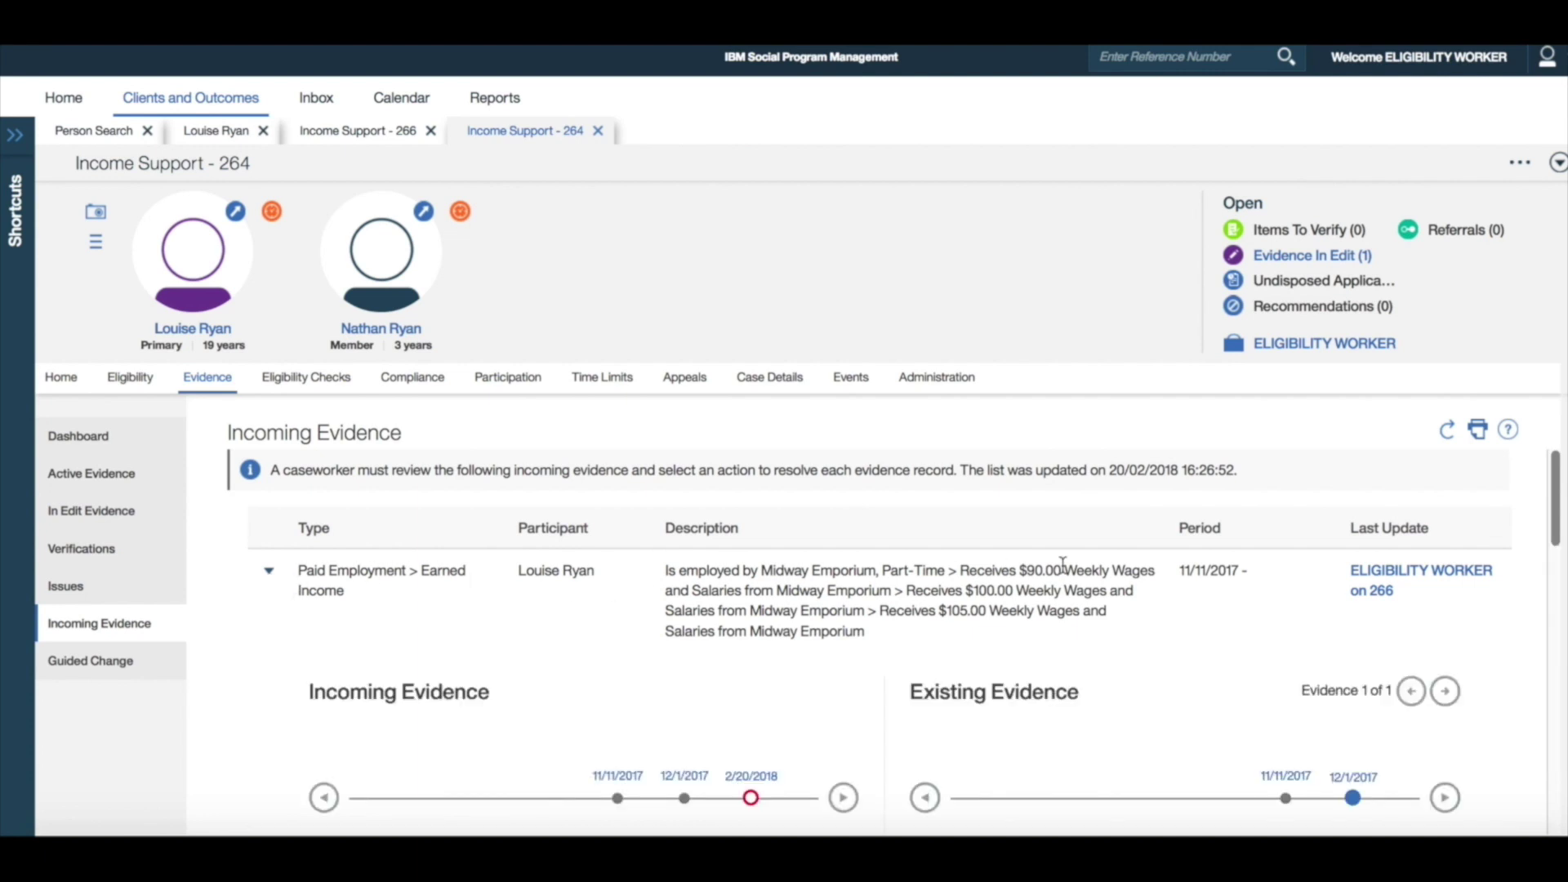
Compare the incoming $105.00 weekly earned income with the existing $100.00 and open the existing record's Actions.
scroll(1555, 522, "down", 3)
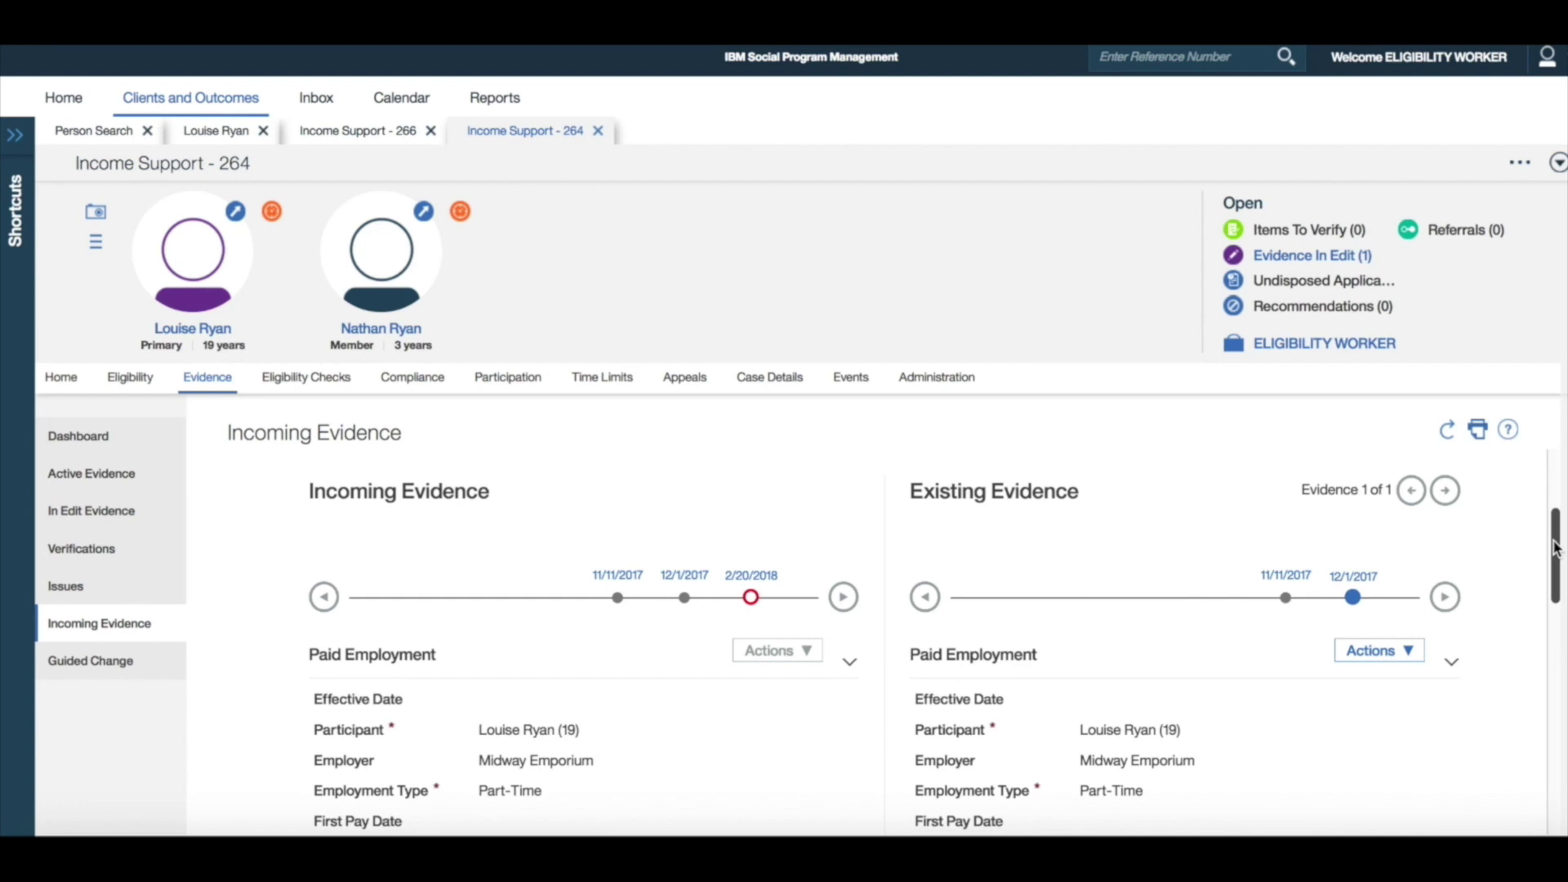
left_click_drag(1554, 549, 1549, 722)
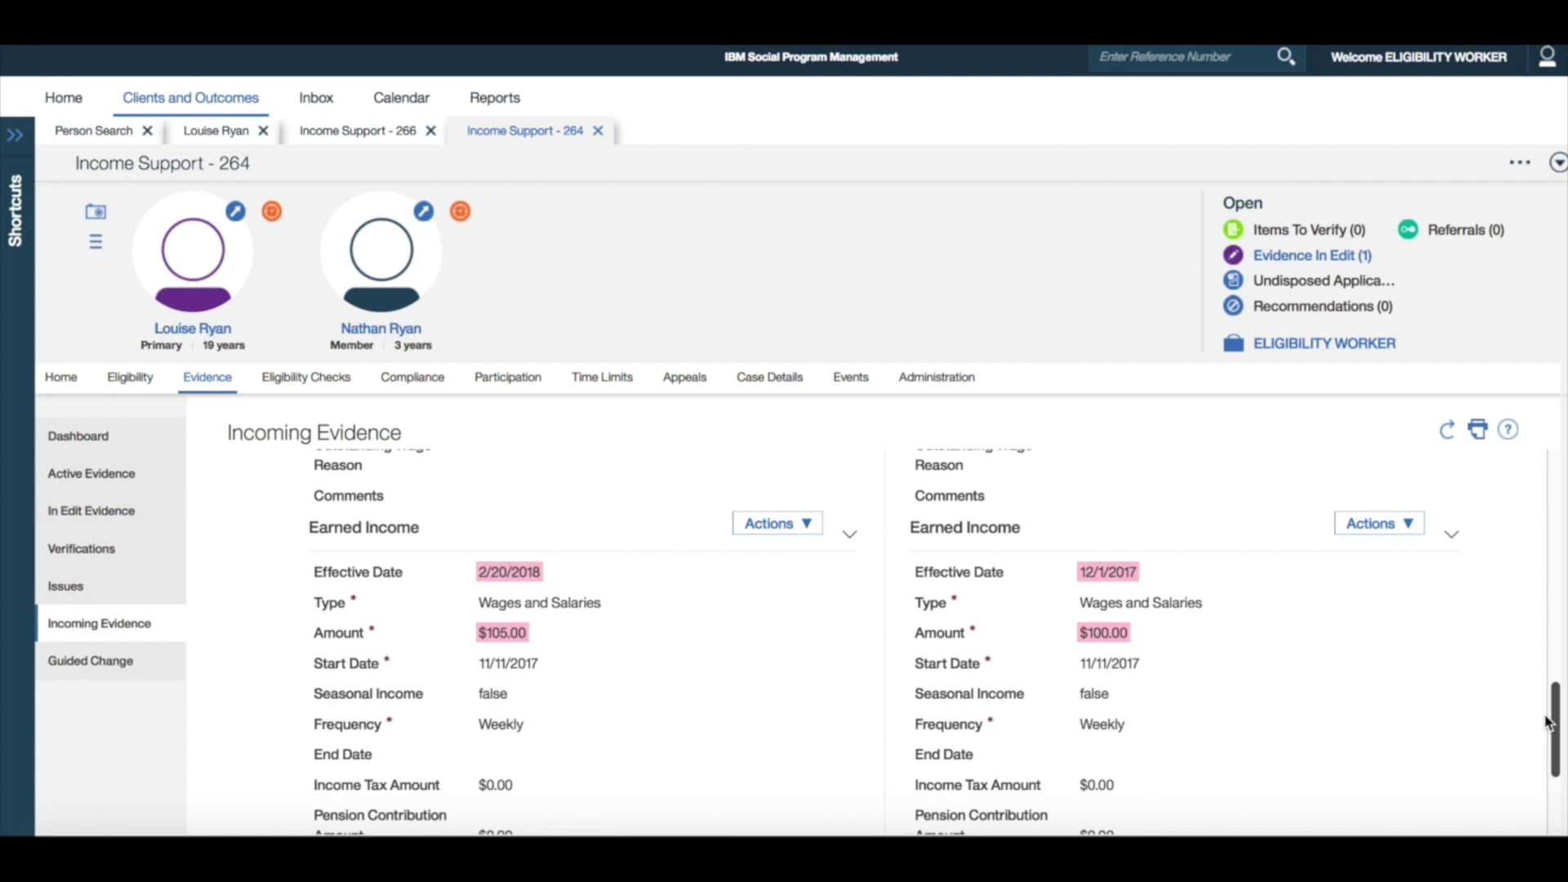
left_click_drag(1545, 721, 1547, 736)
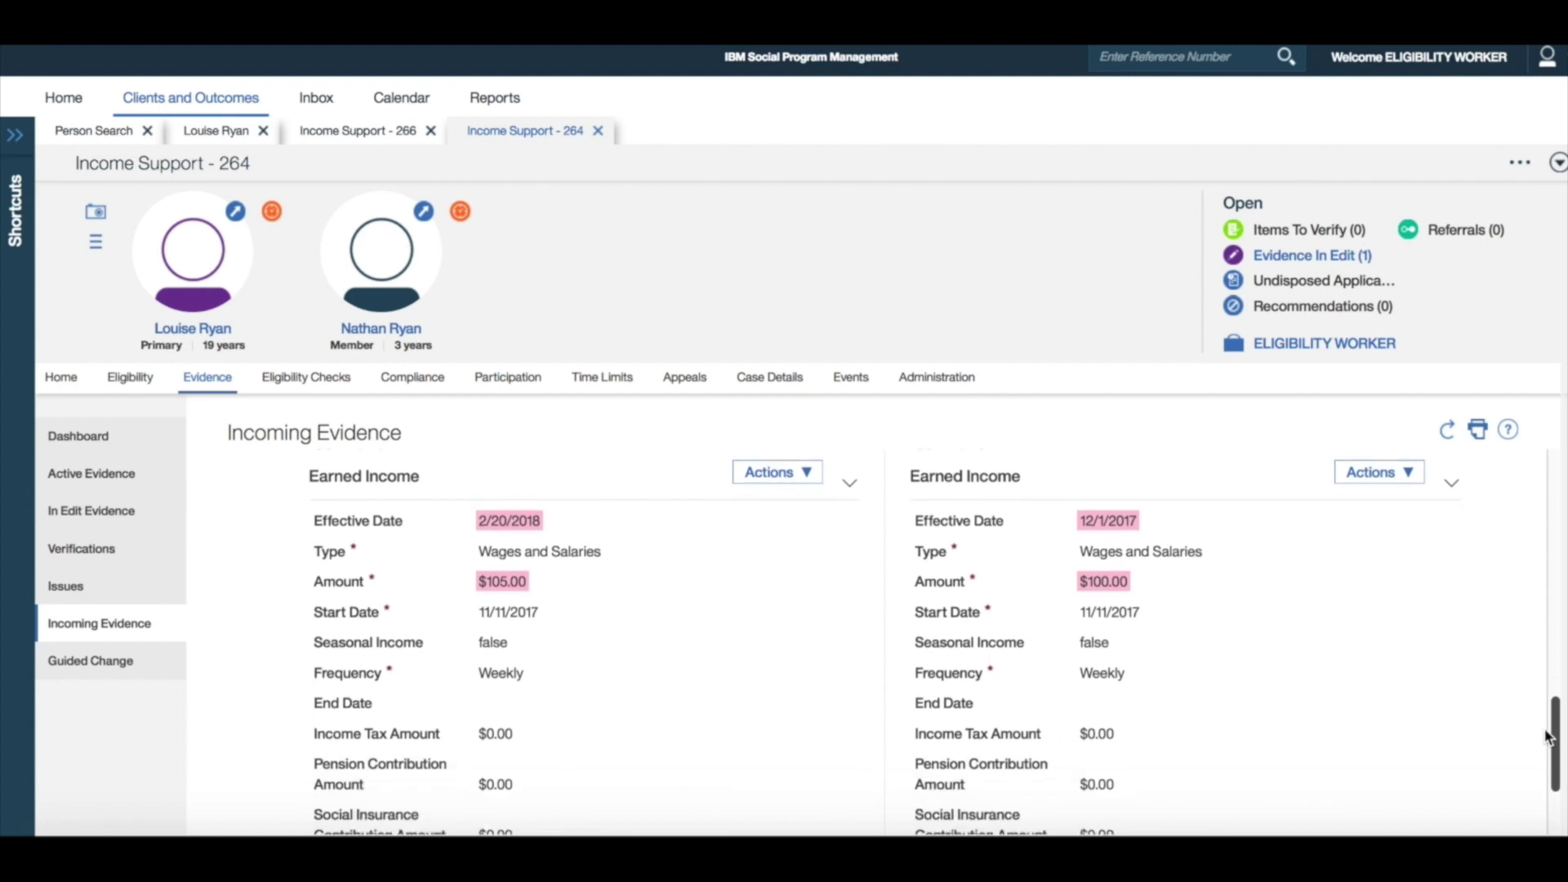
left_click(1401, 477)
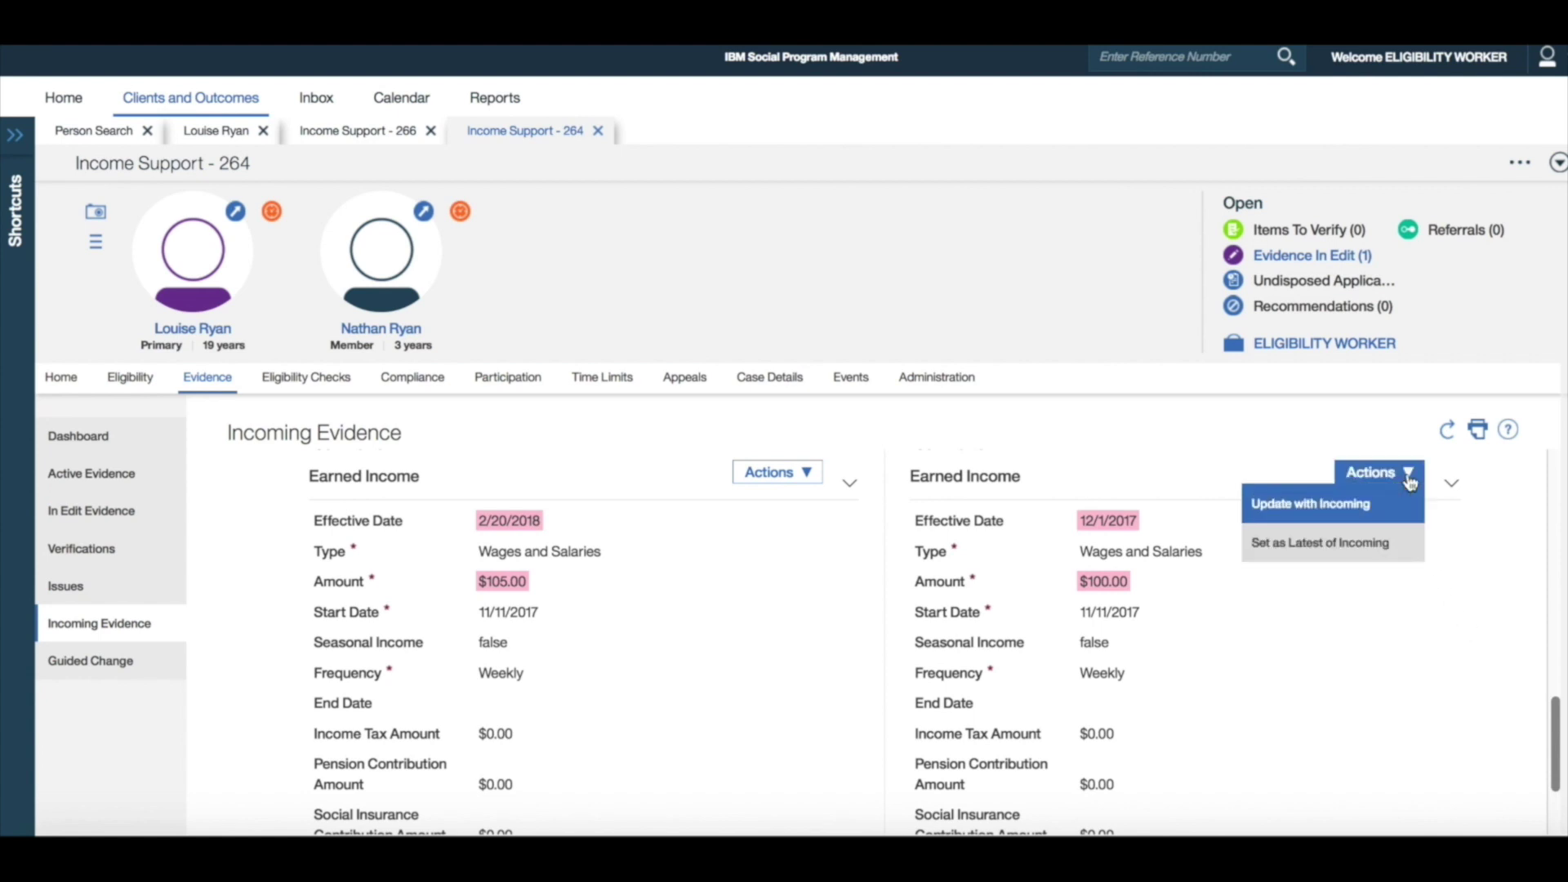
Update the existing evidence with the incoming $105.00 Earned Income as a New Version effective 2/20/2018.
left_click(1347, 505)
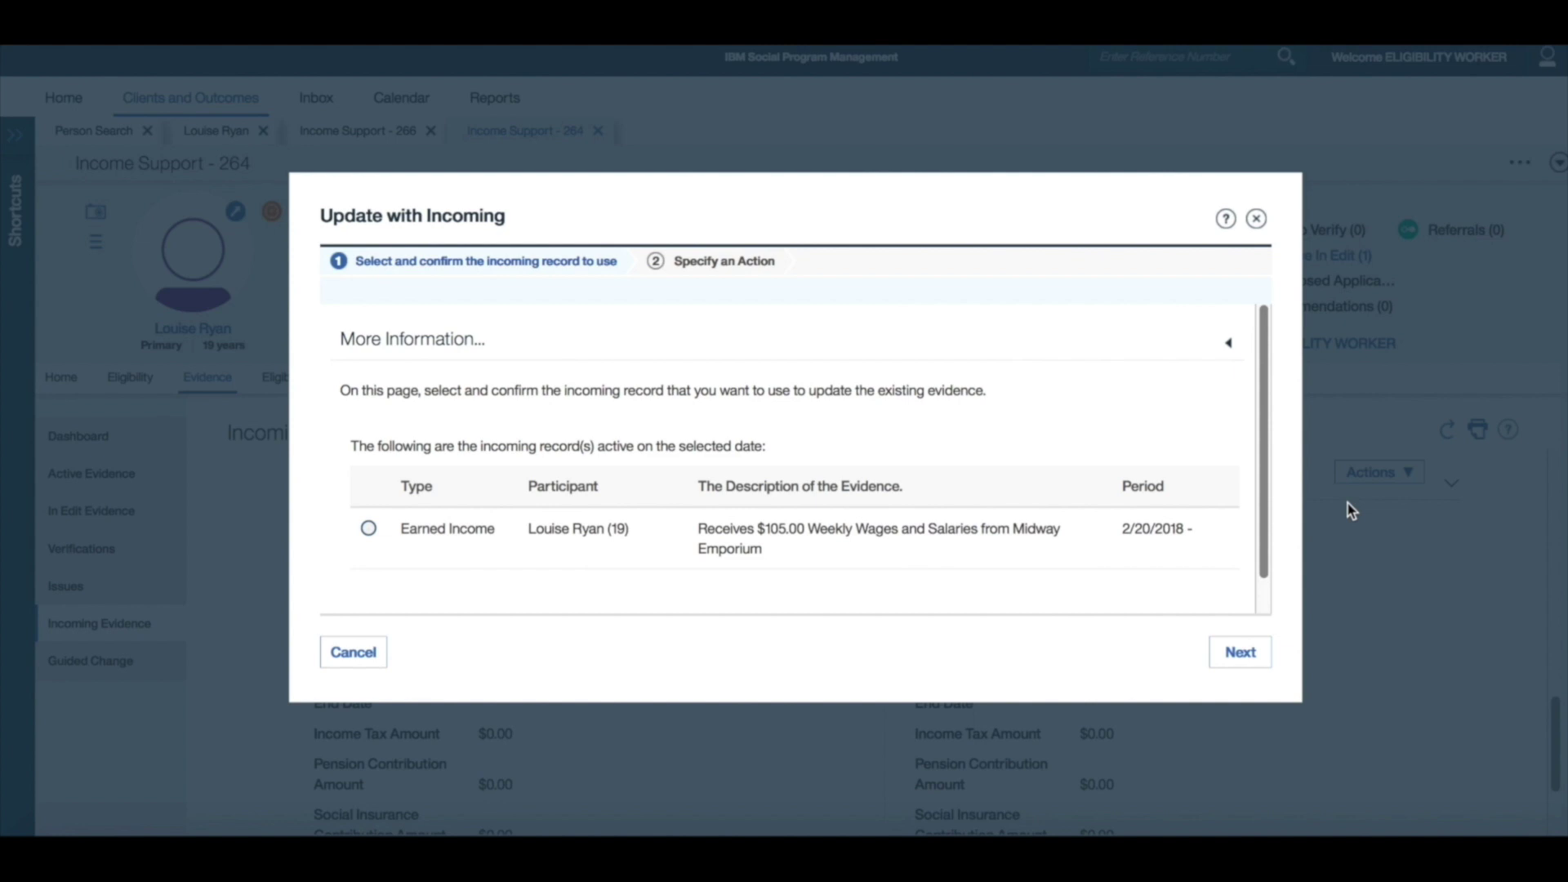
left_click(368, 529)
left_click(1238, 651)
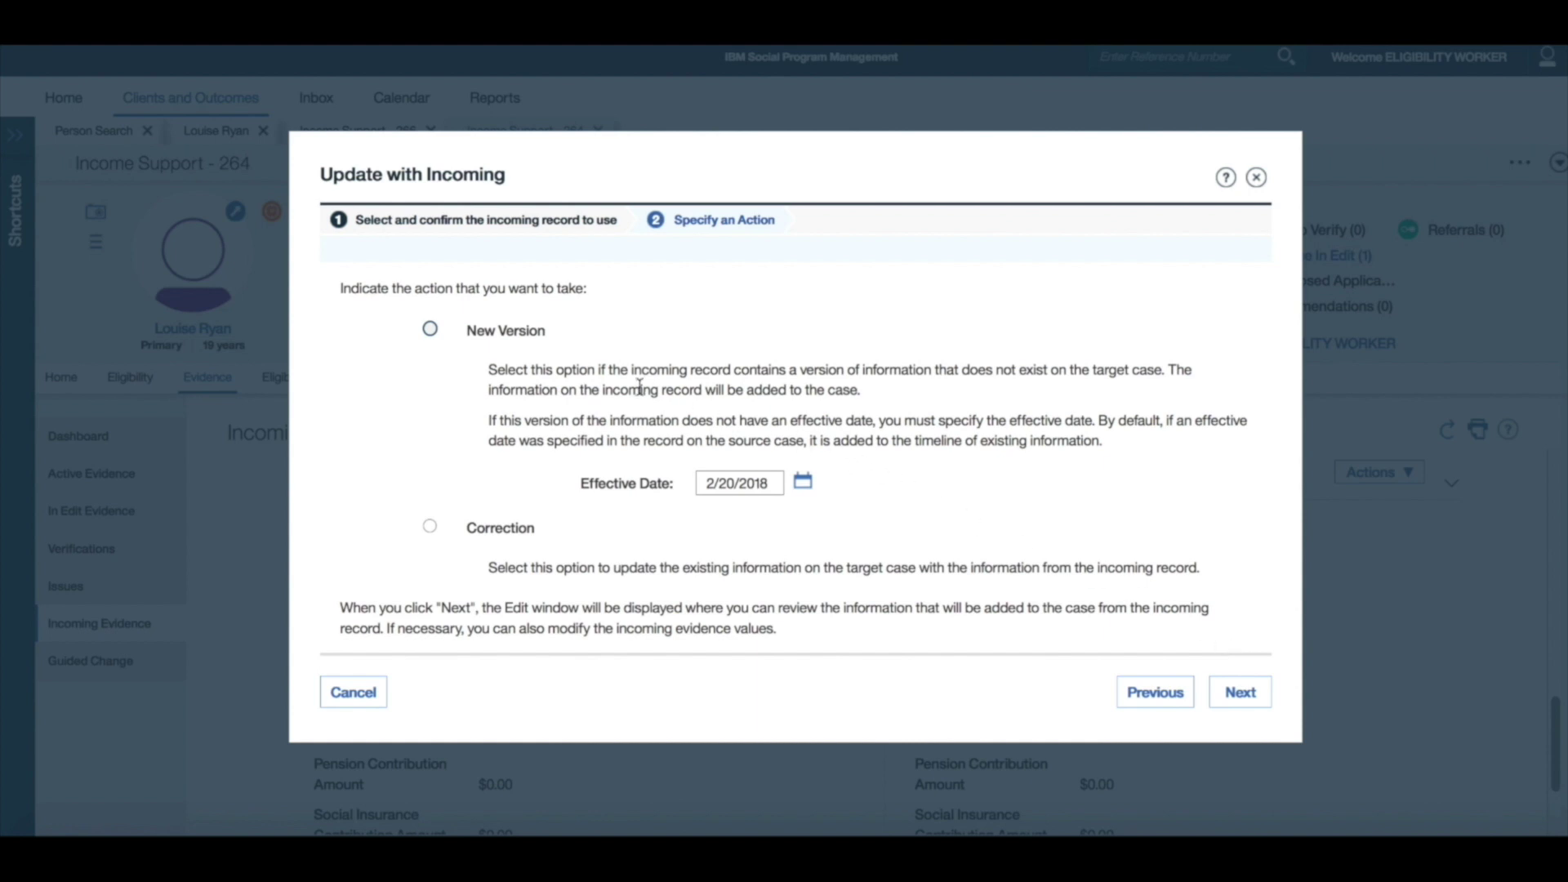
left_click(429, 328)
Save the new $105.00 weekly Earned Income version with Received Date 2/20/2018.
left_click(1240, 692)
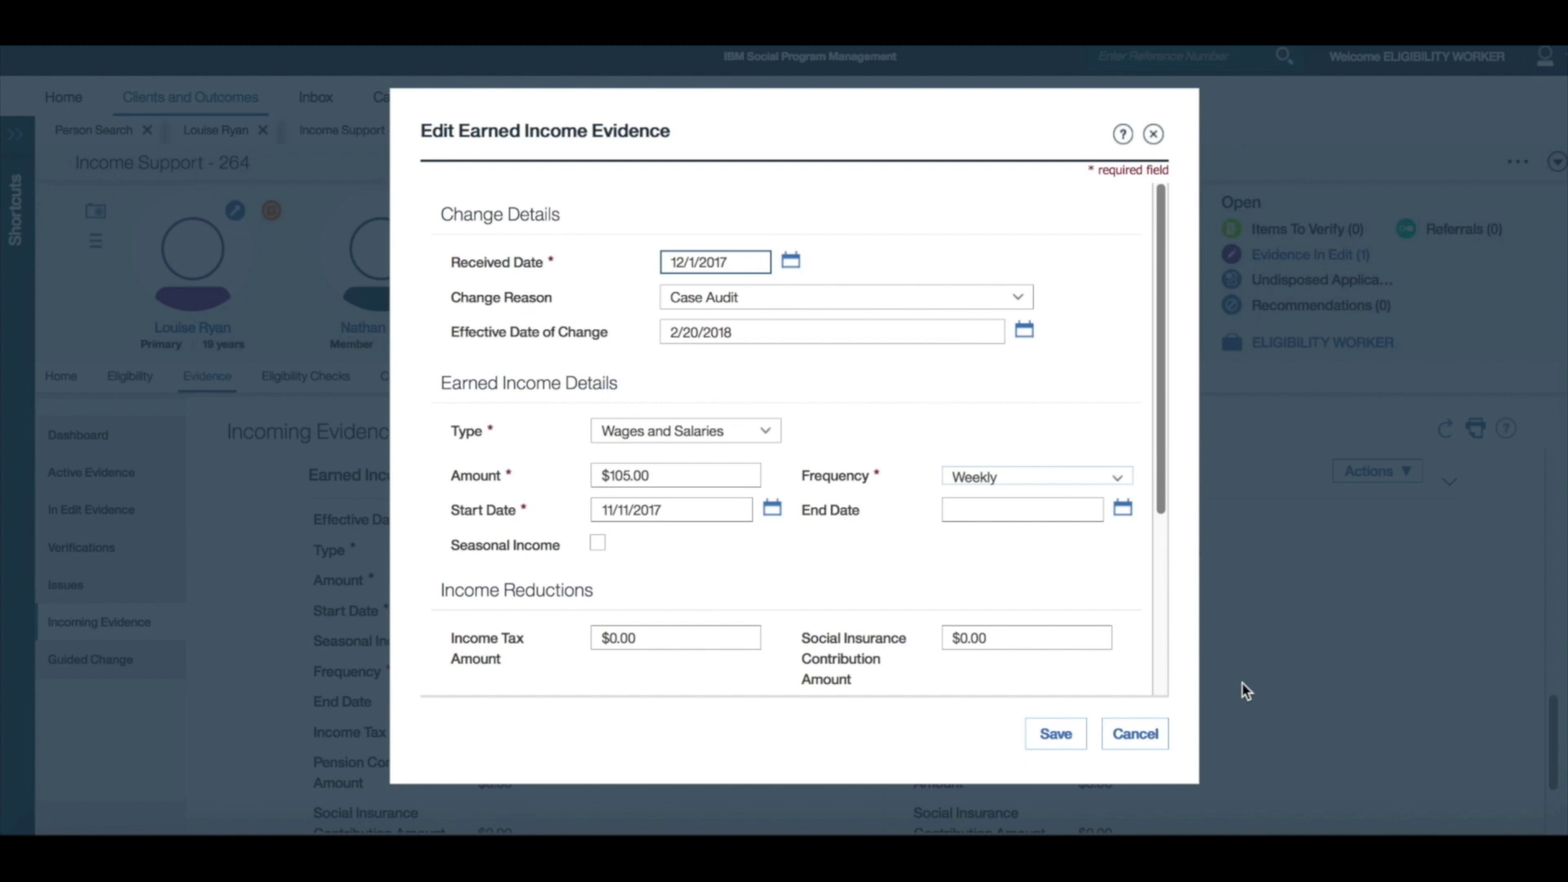
triple_click(749, 264)
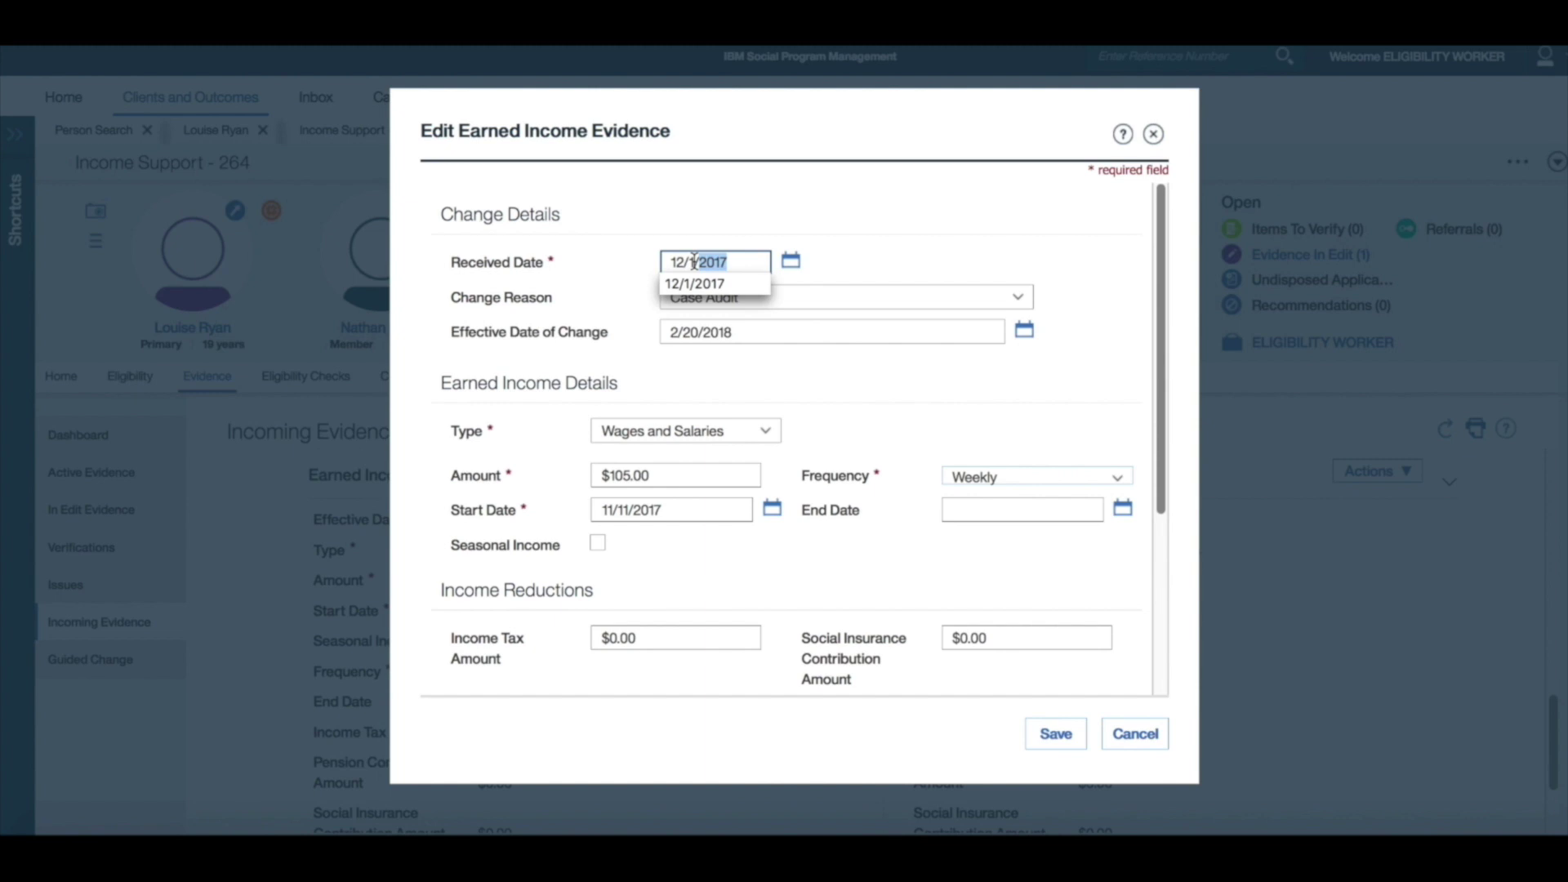
type("2/20/2018")
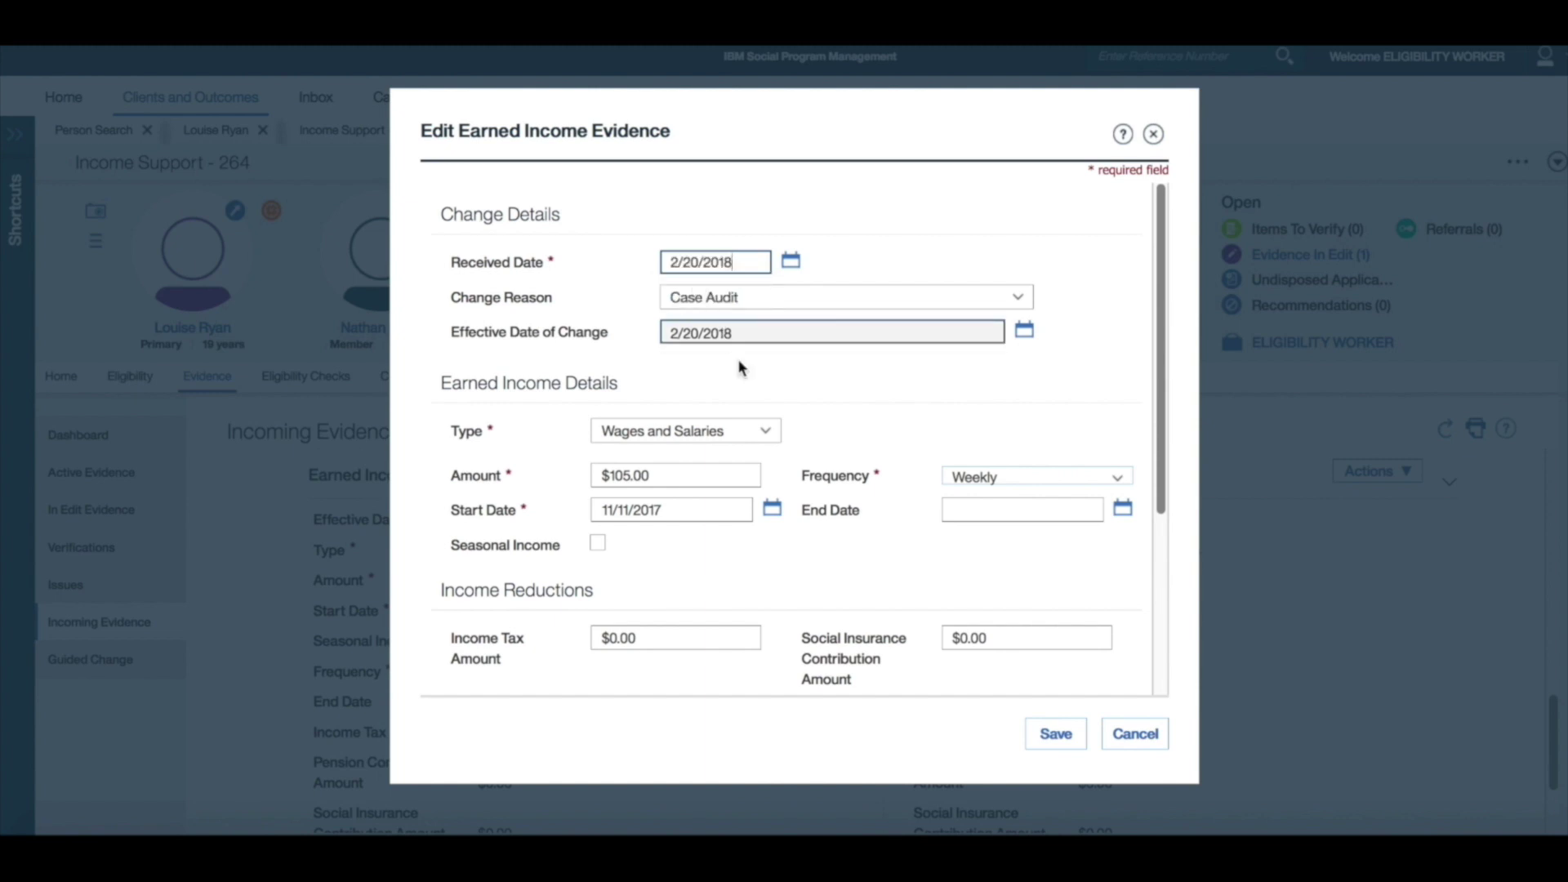
left_click(1052, 735)
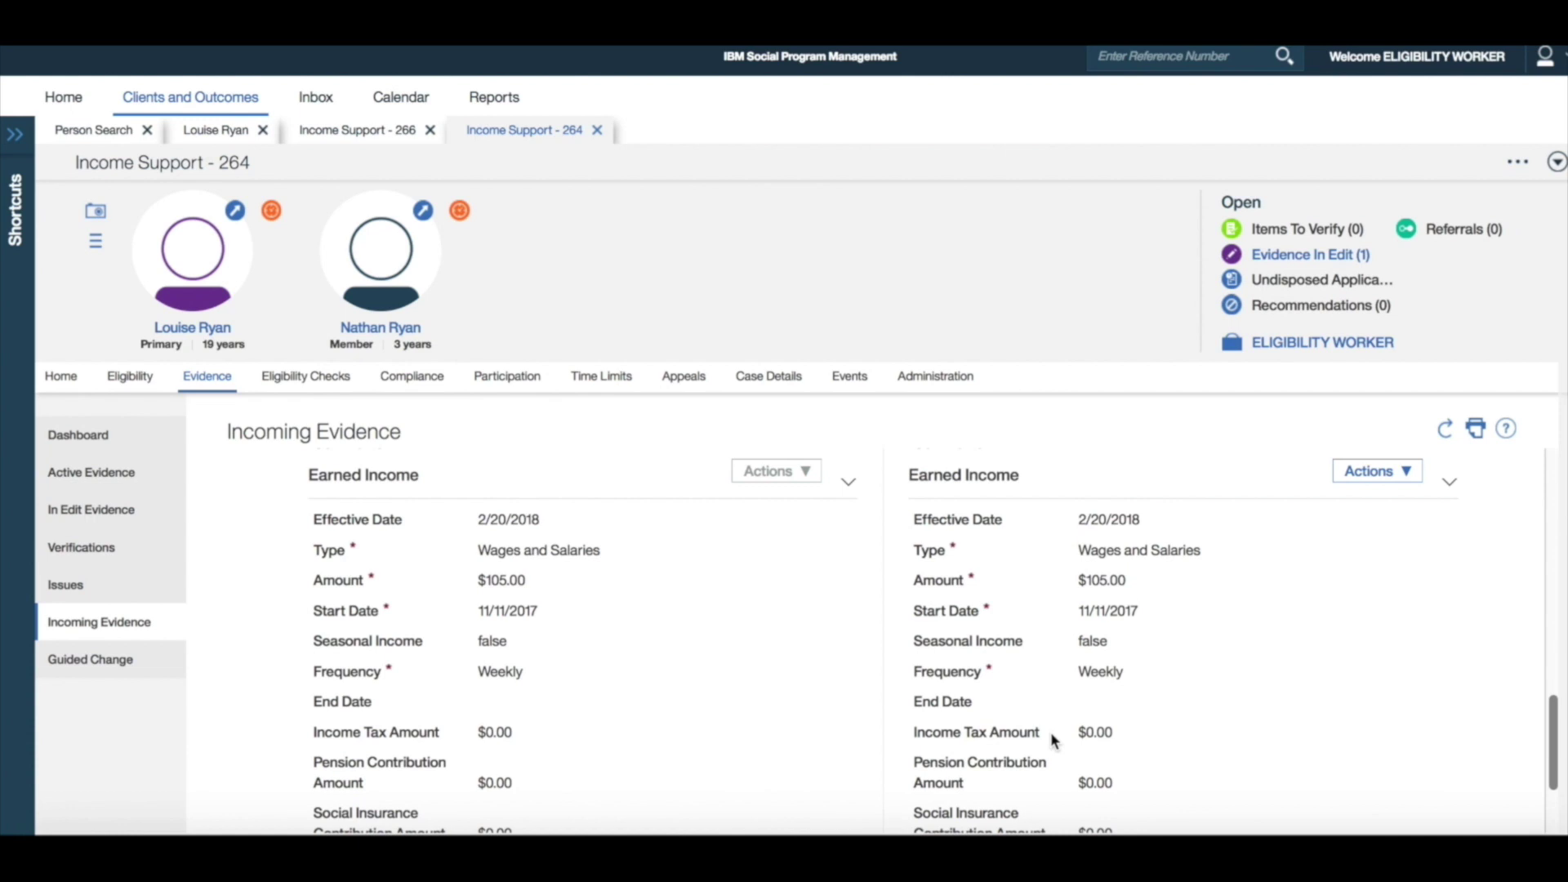
Refresh Incoming Evidence to clear it and view case 264's in-edit $105.00 Earned Income record.
left_click(1446, 431)
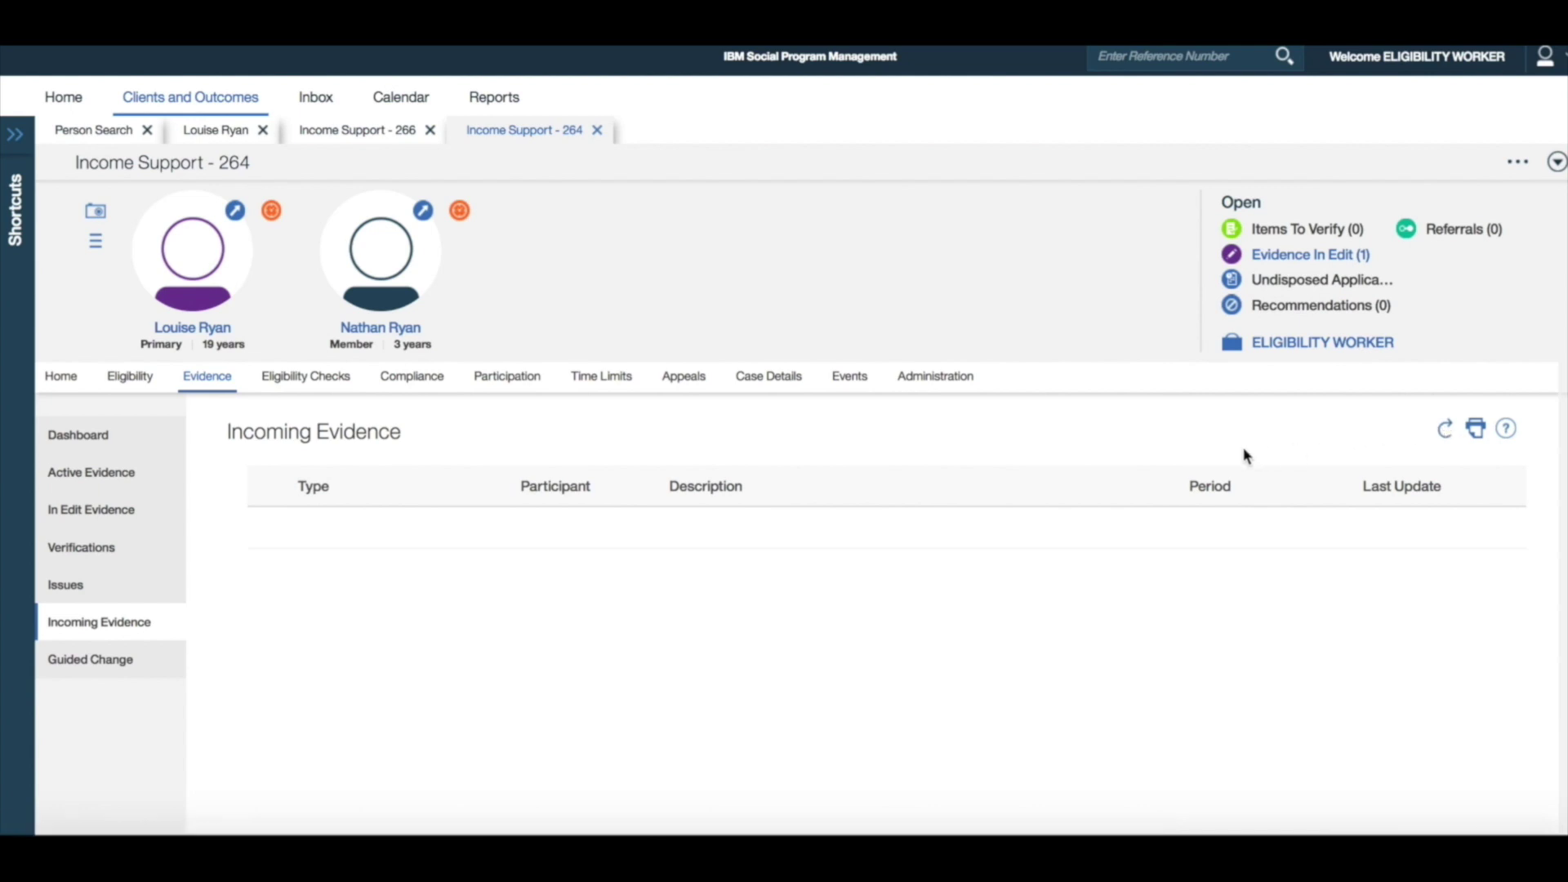
left_click(143, 516)
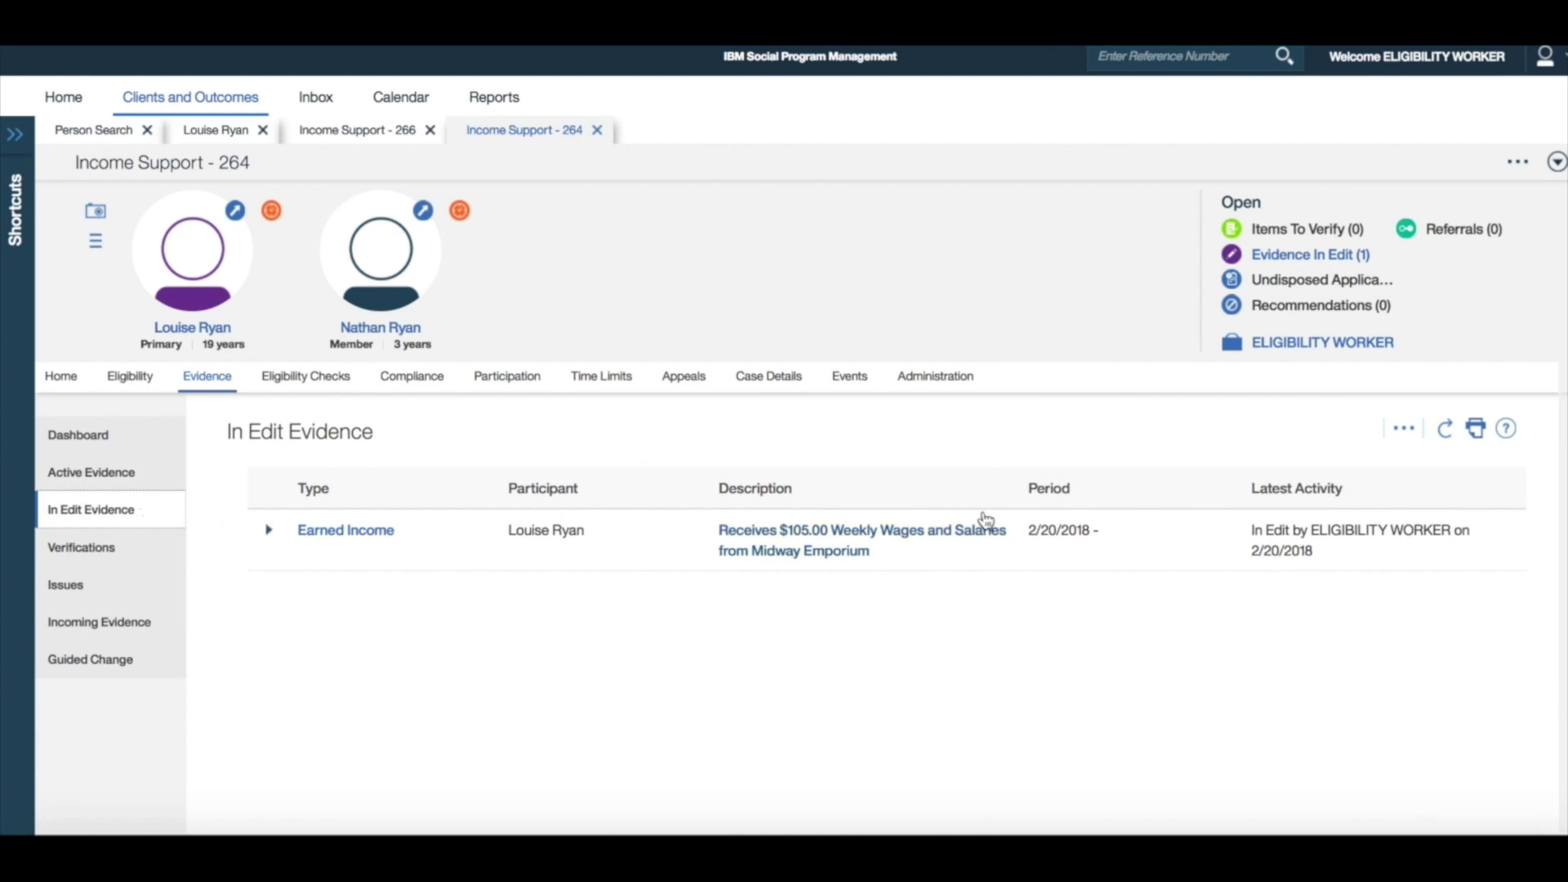
Apply both pending Earned Income changes on case 264 and view its 2018 eligibility timeline.
left_click(1401, 441)
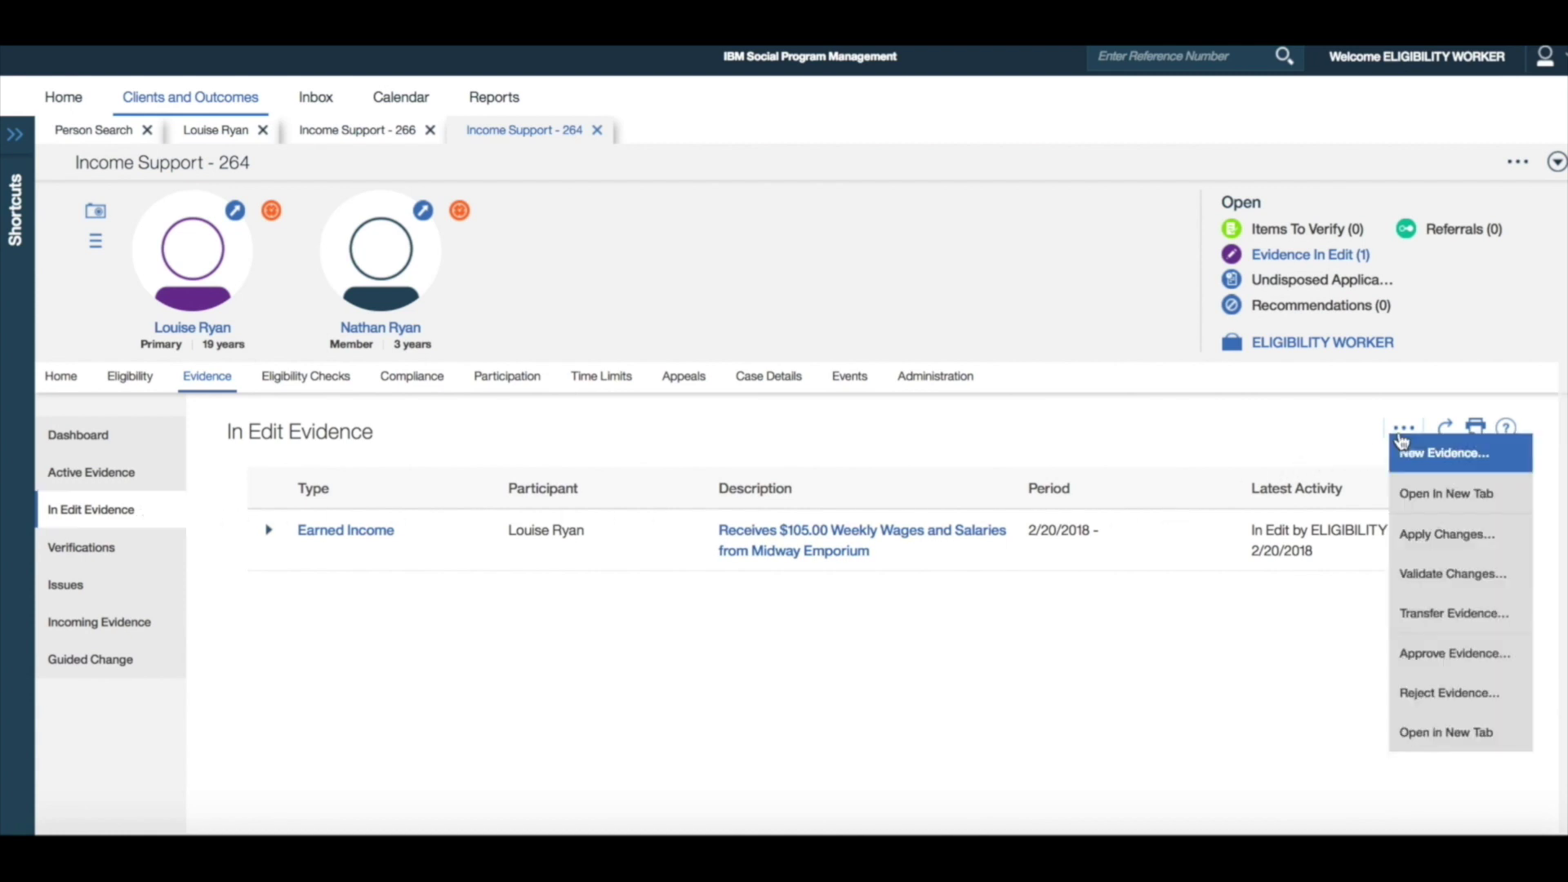
left_click(1410, 536)
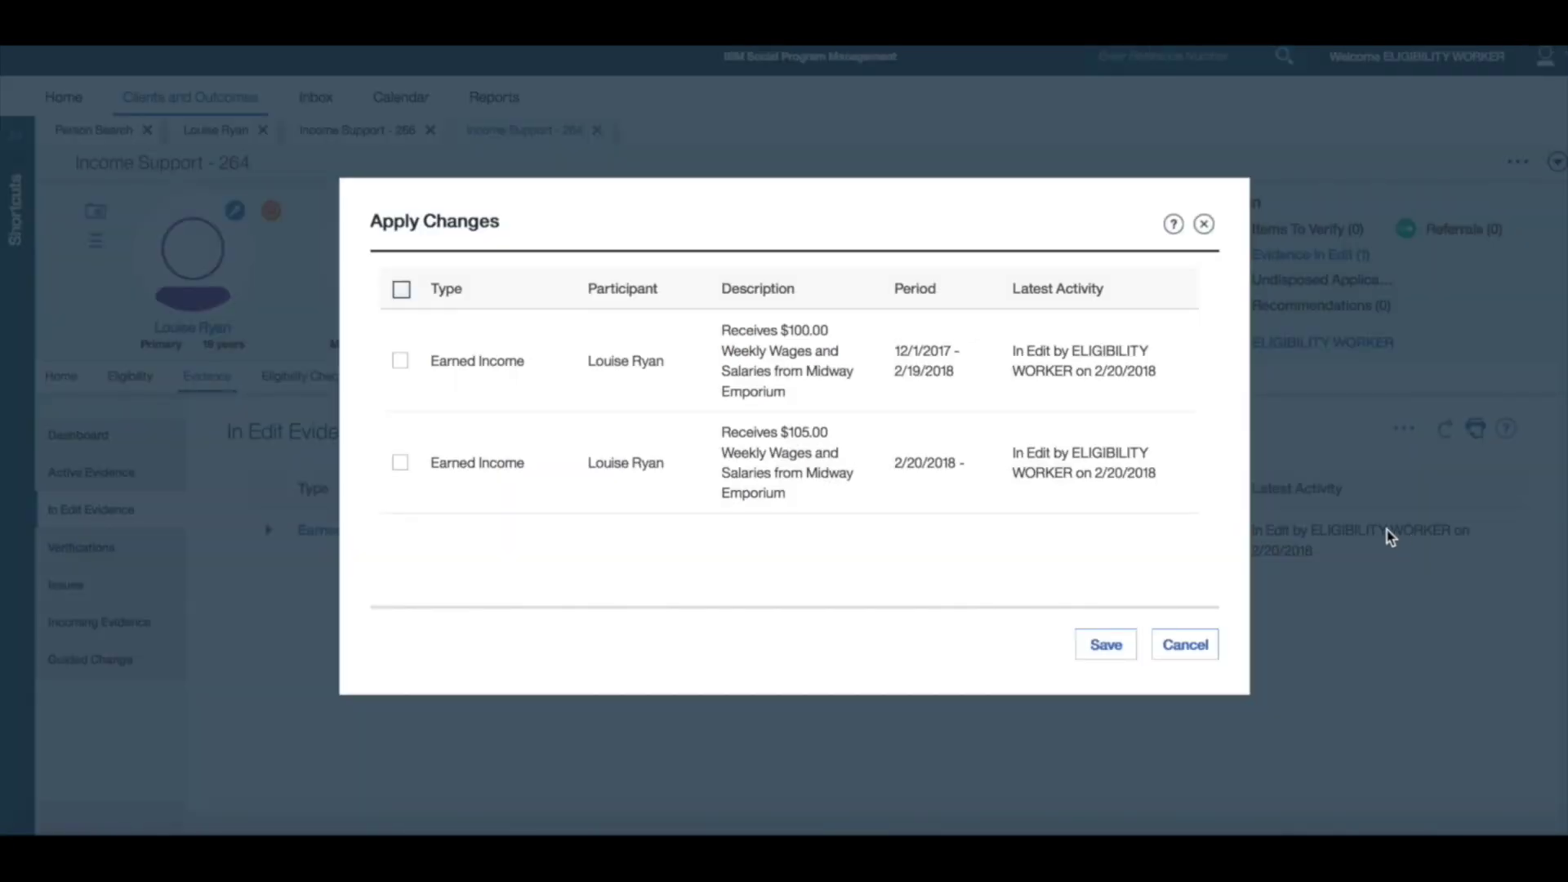
left_click(401, 289)
left_click(1105, 644)
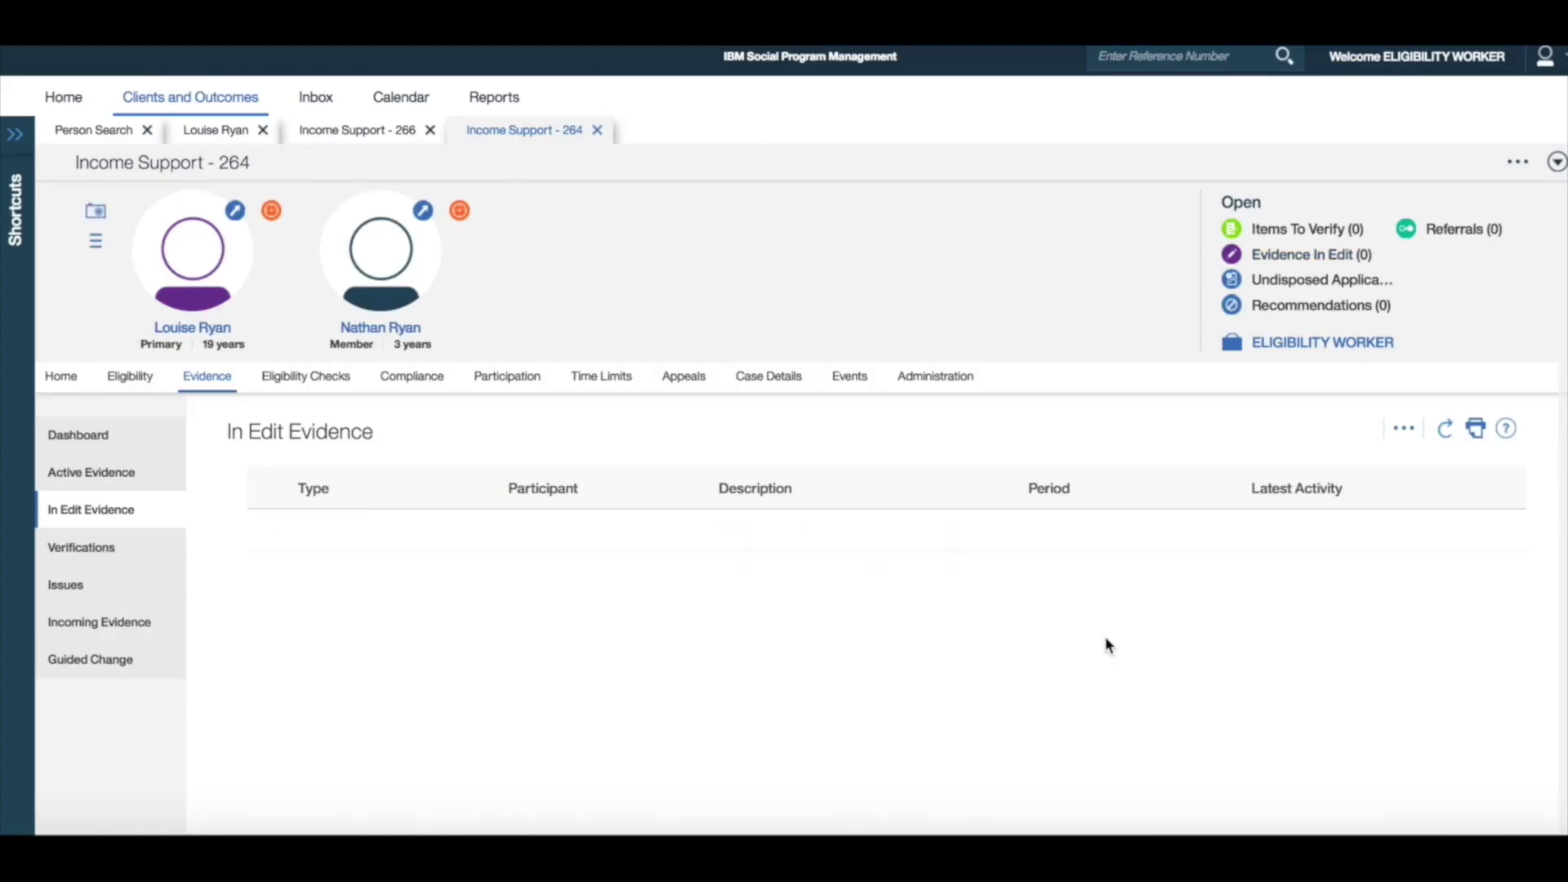
left_click(145, 385)
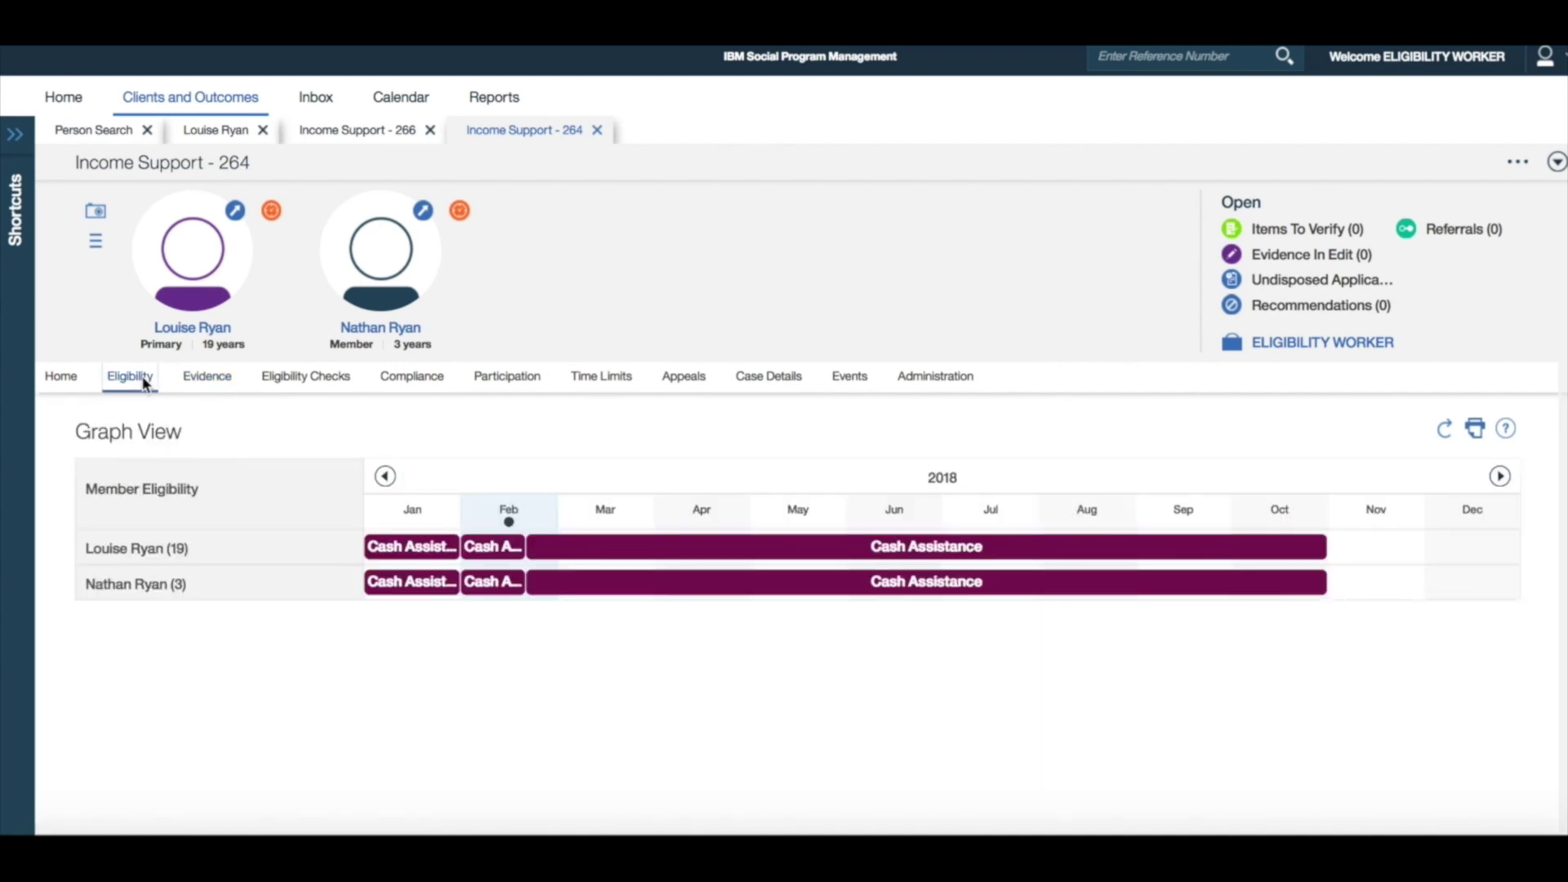